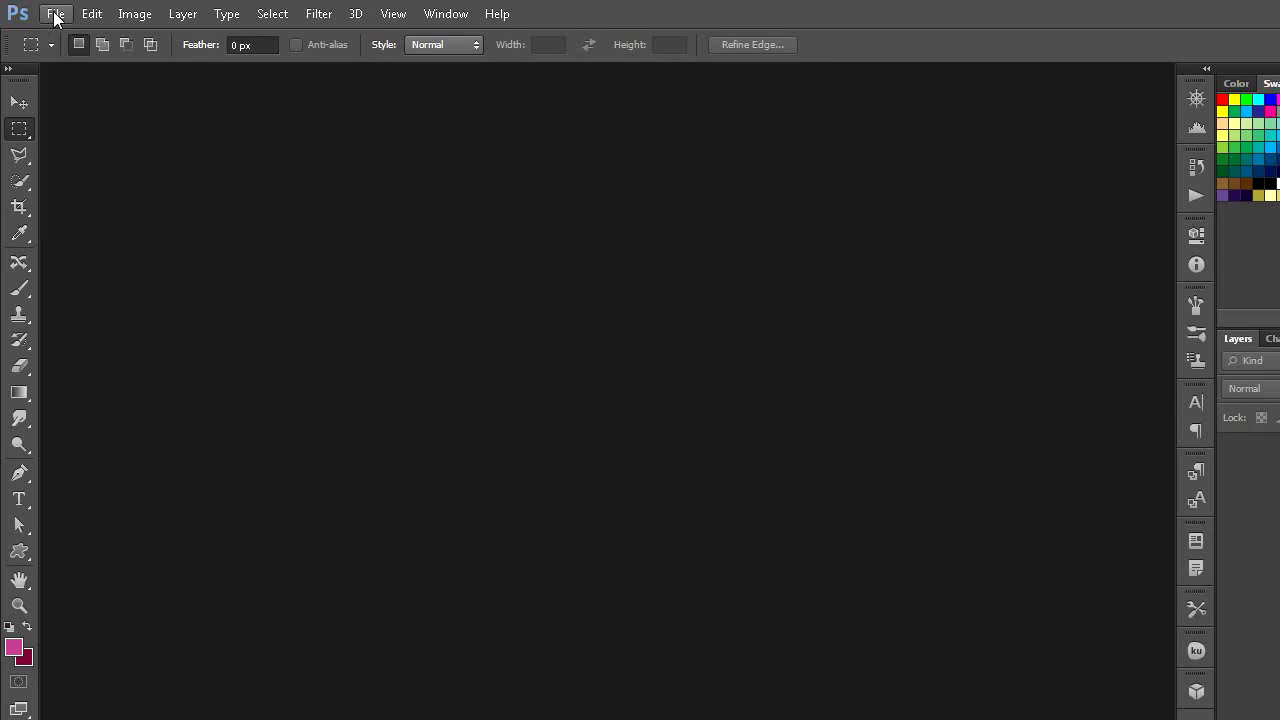
- Create a new white document 100 pixels wide by 20 pixels high
left_click(55, 17)
left_click(66, 37)
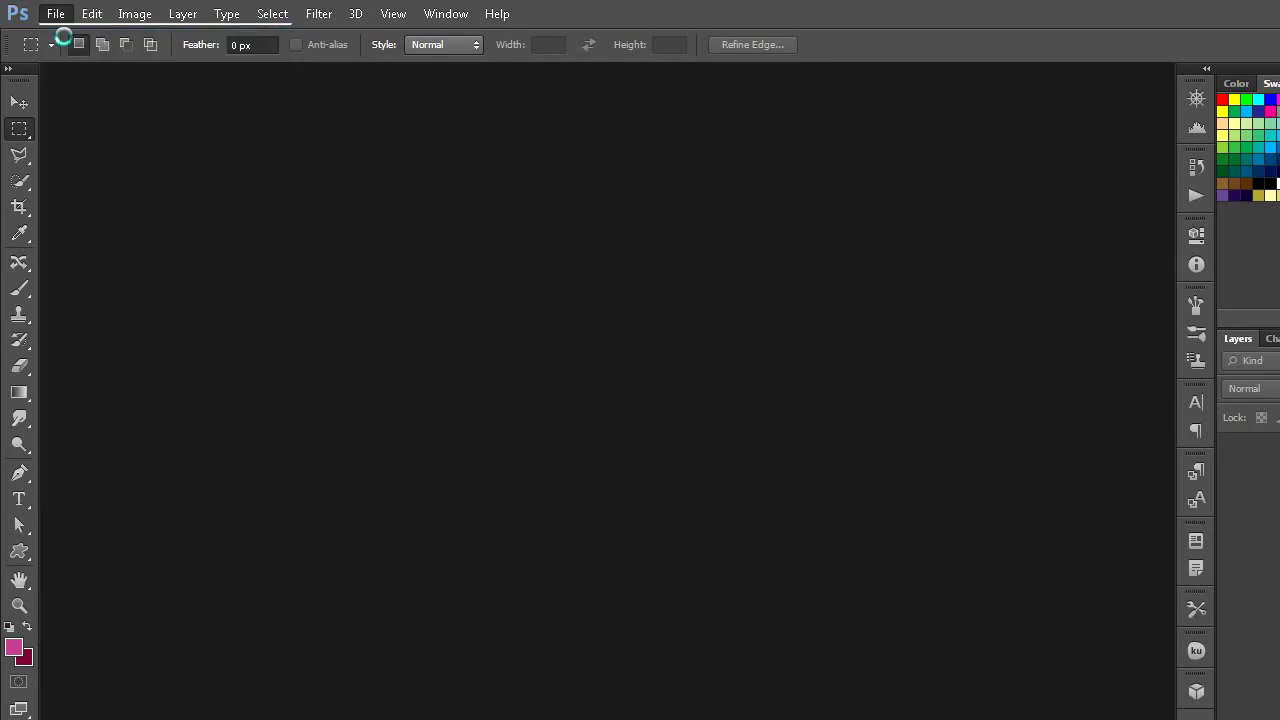
left_click(842, 340)
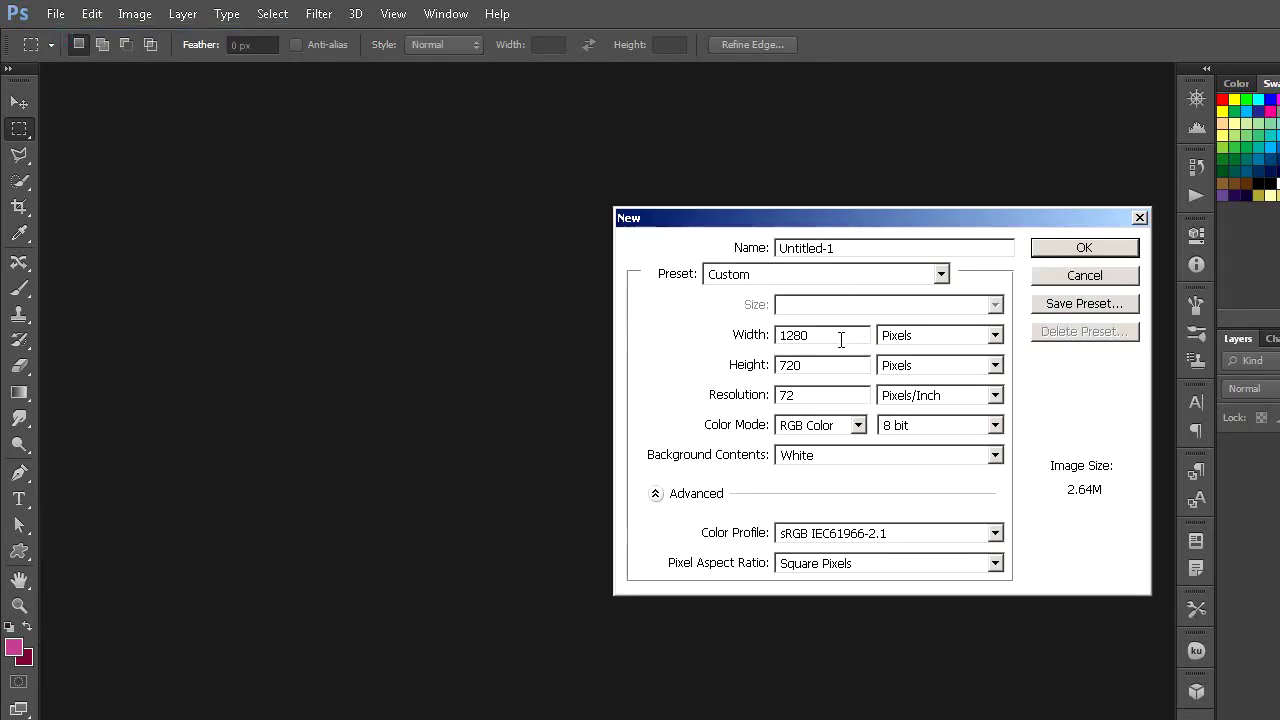
key("BackSpace")
key("BackSpace")
key("BackSpace")
key("BackSpace")
key("BackSpace")
key("BackSpace")
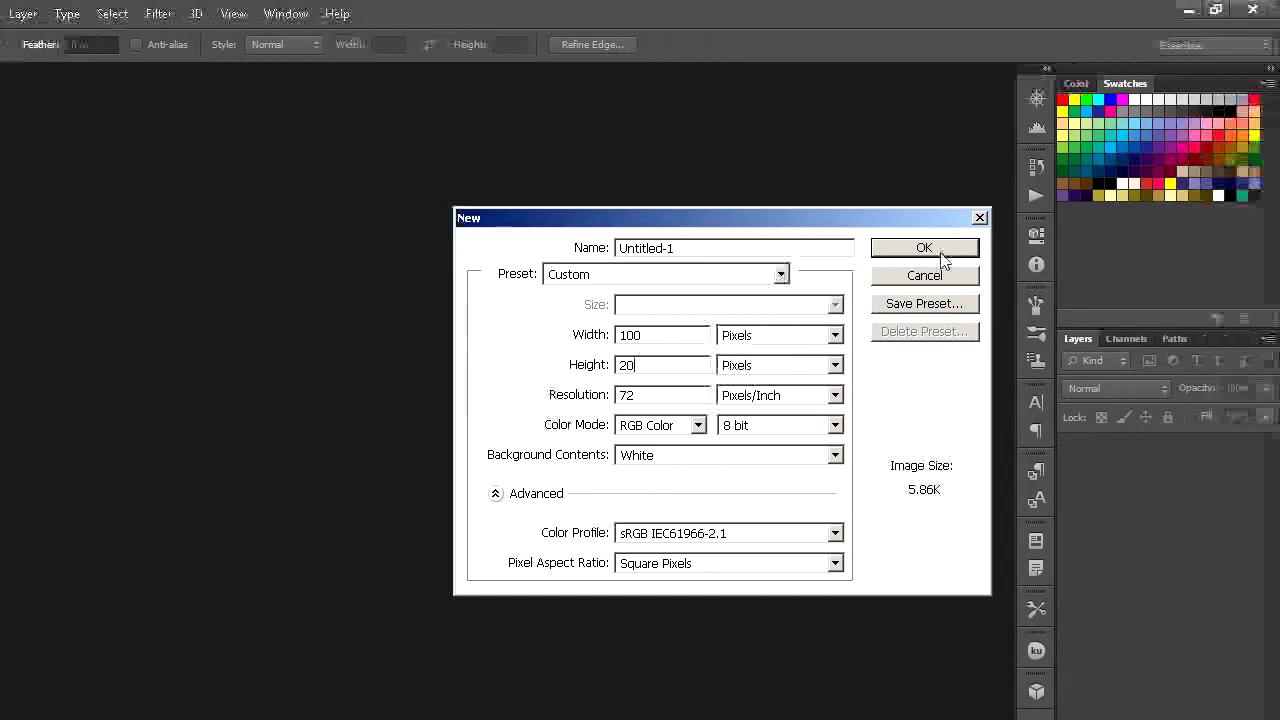
left_click(941, 260)
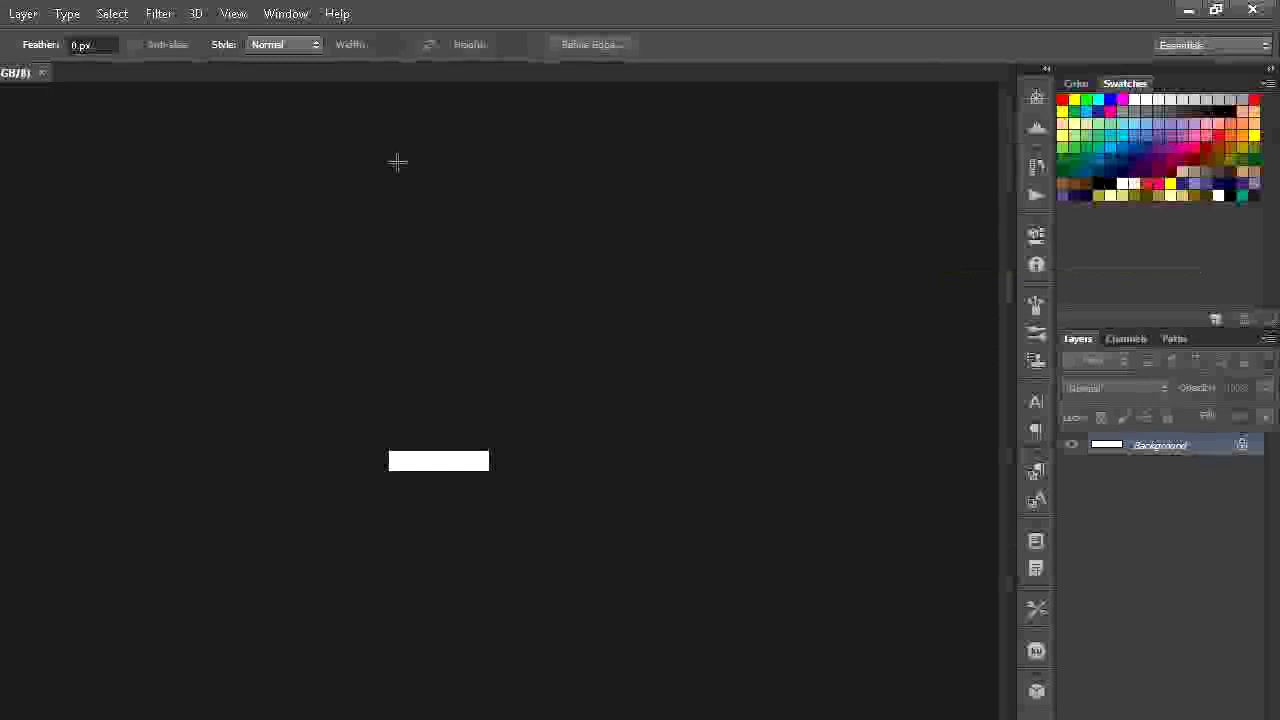
- Zoom in and add a horizontal guide at 50% of the tile's height
key("ctrl+plus")
key("ctrl+plus")
key("ctrl+plus")
key("ctrl+plus")
key("ctrl+plus")
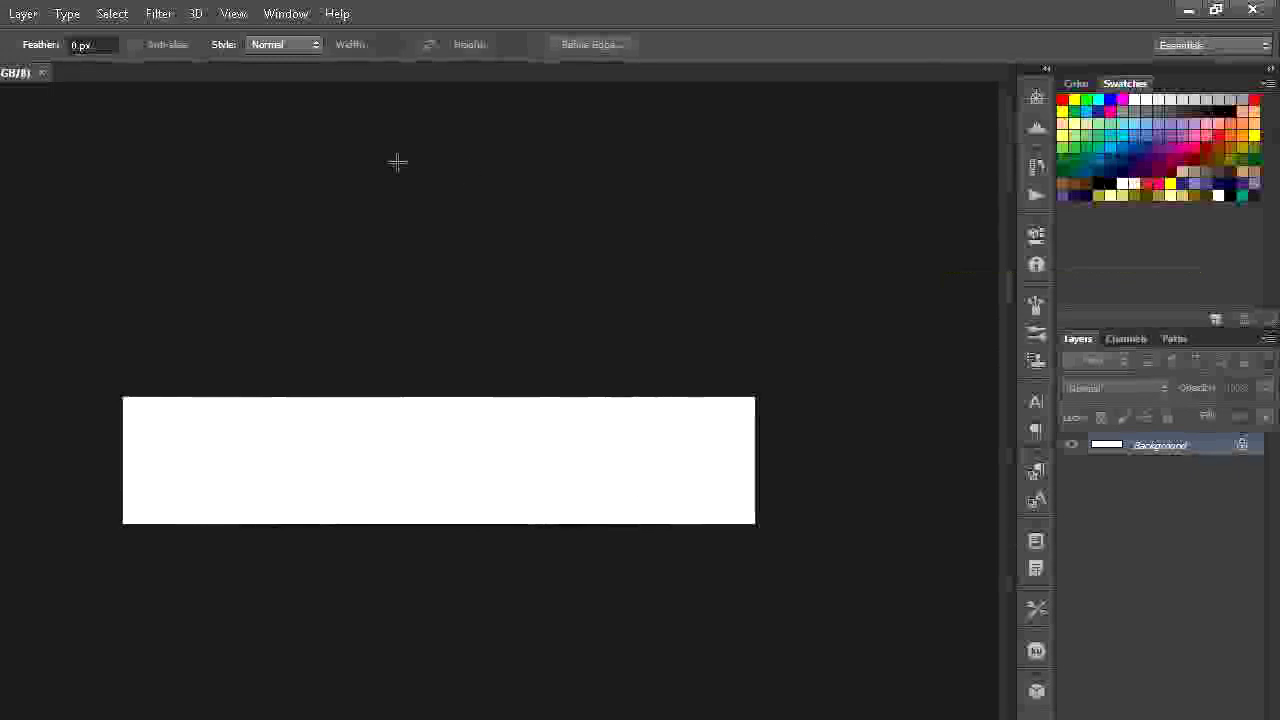
key("ctrl+plus")
left_click(333, 13)
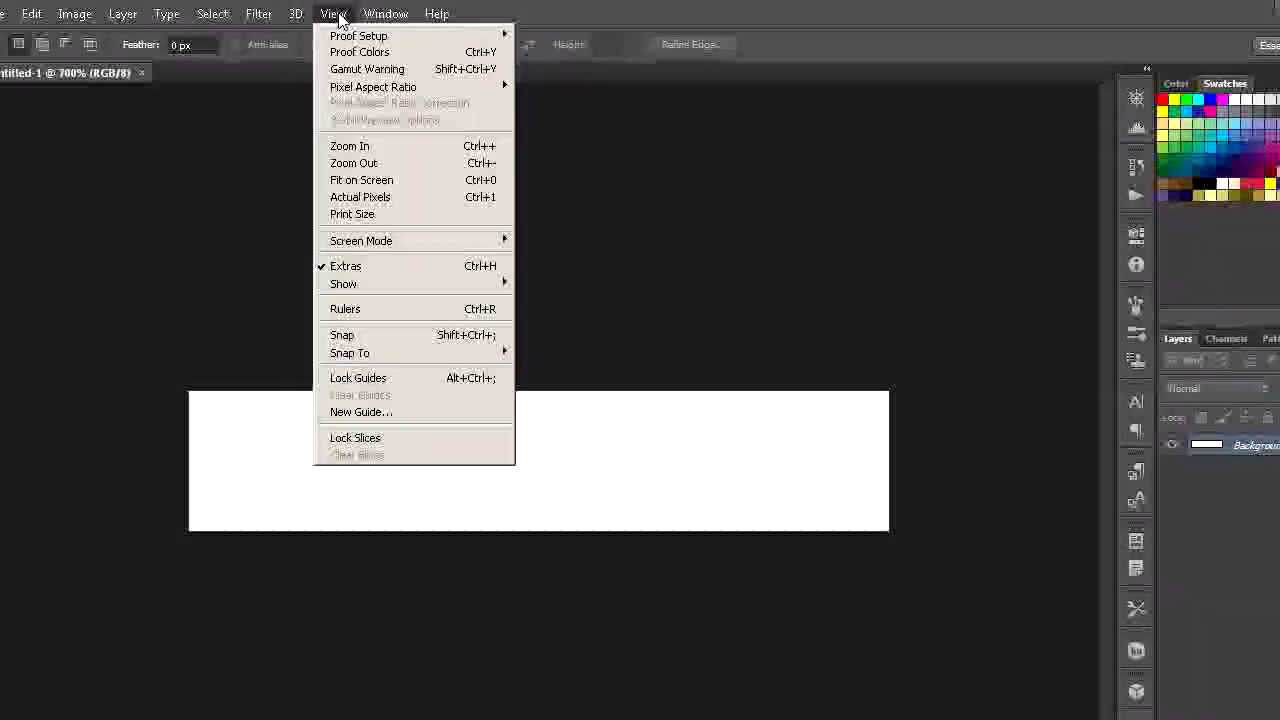
left_click(366, 414)
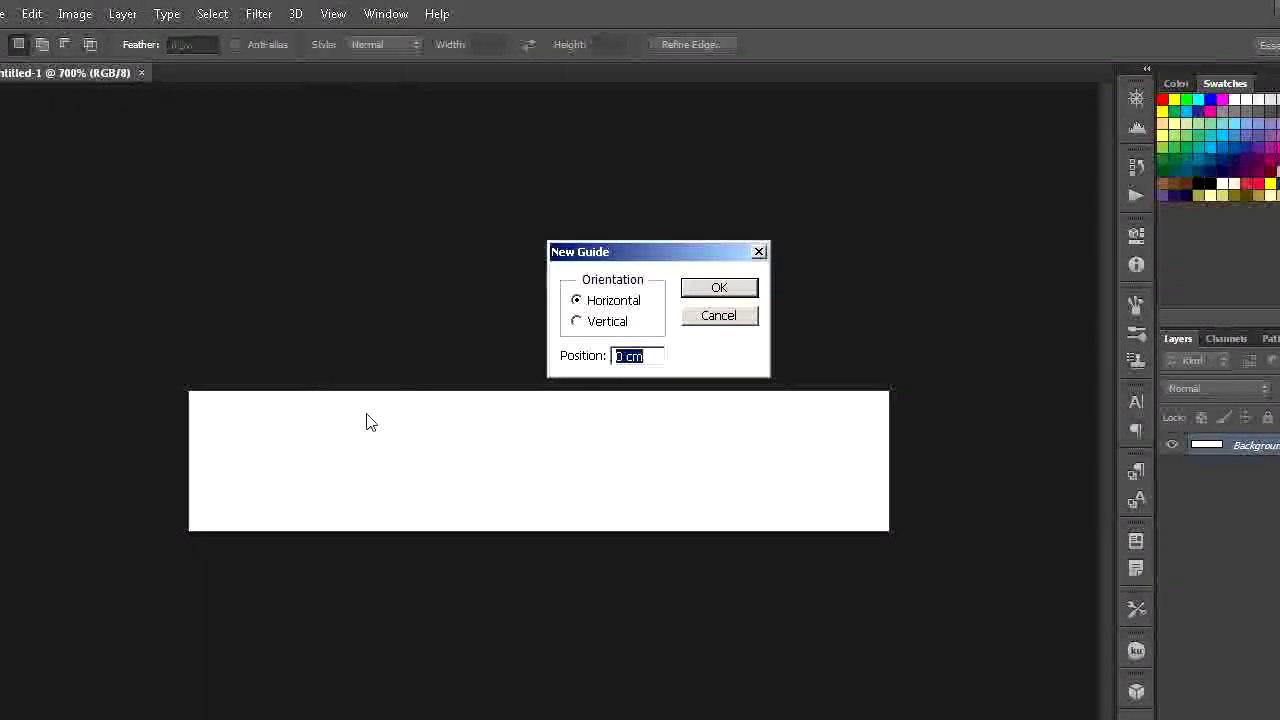
key("BackSpace")
type("50")
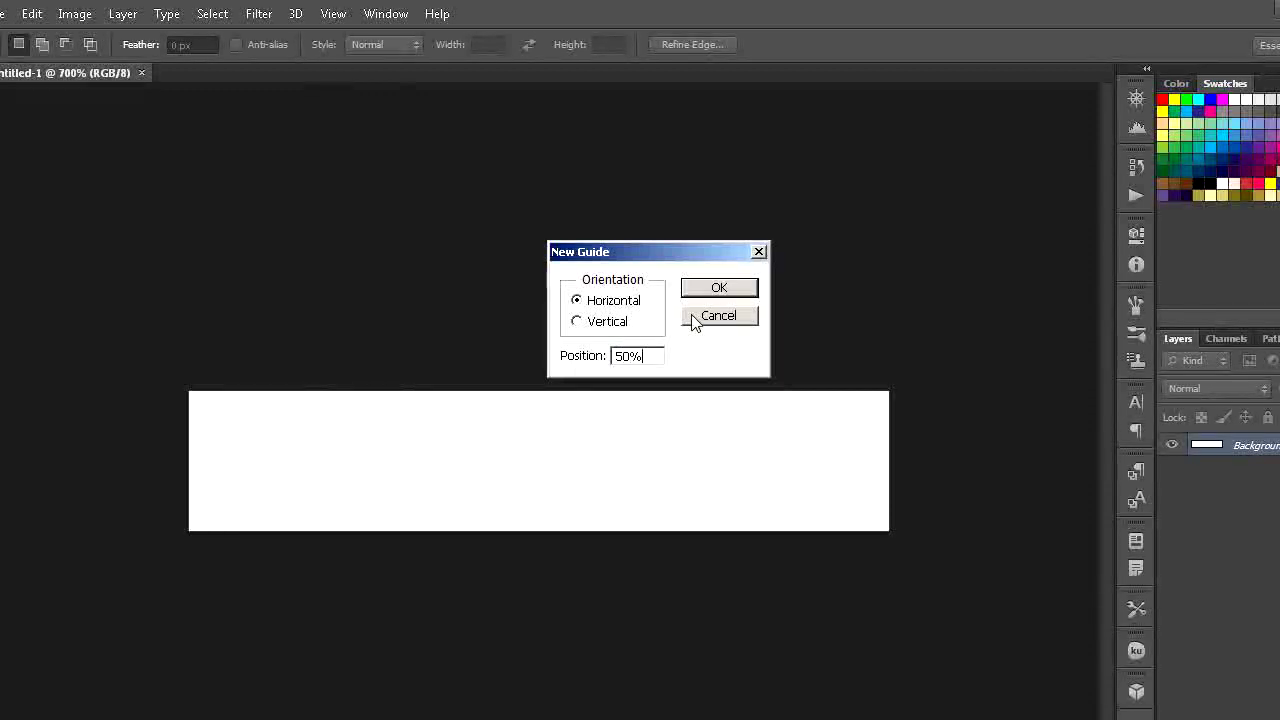
left_click(737, 287)
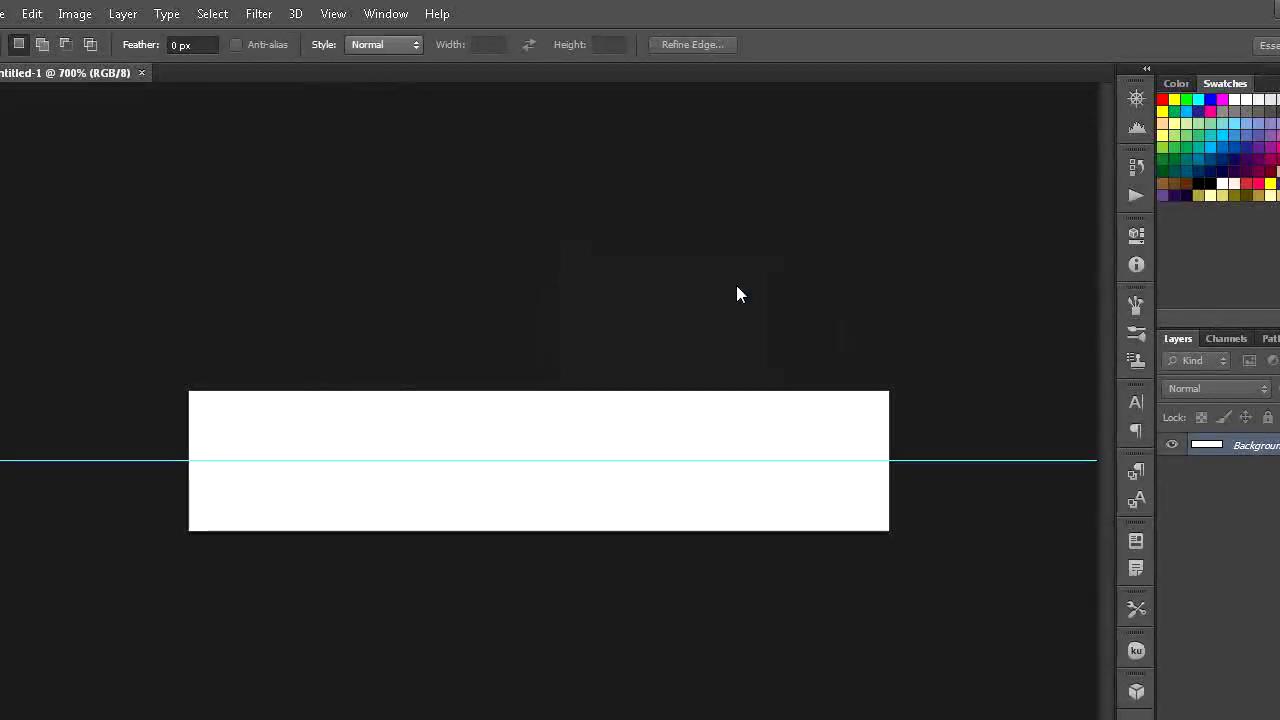
- Select the top half of the canvas down to the guide with the Rectangular Marquee
right_click(19, 128)
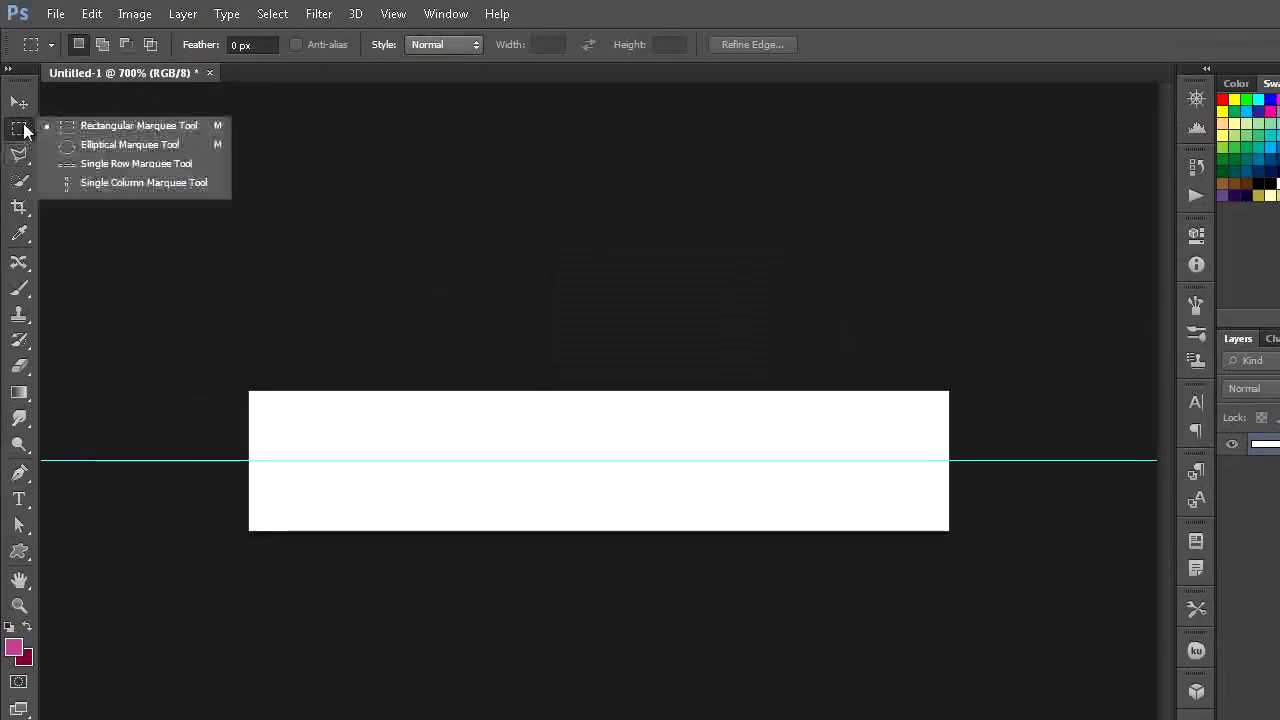
left_click(118, 131)
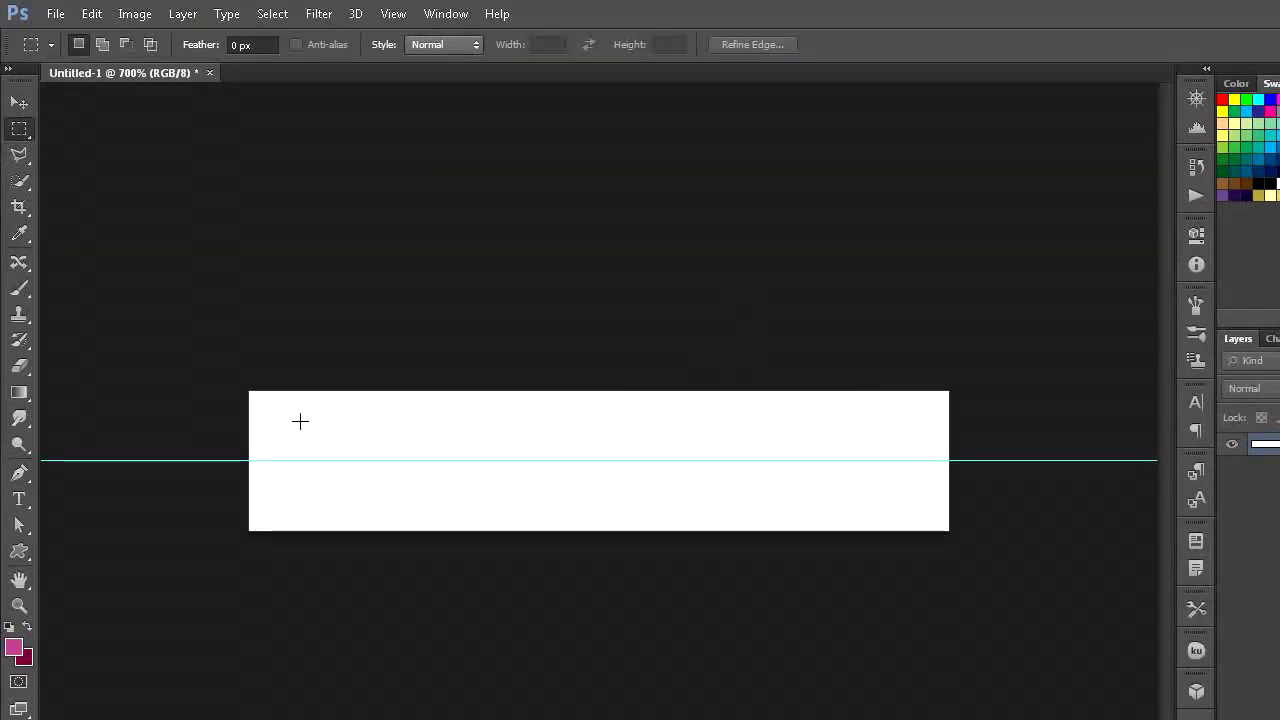
mouse_move(249, 390)
left_mouse_down()
mouse_move(844, 461)
mouse_move(948, 461)
left_mouse_up()
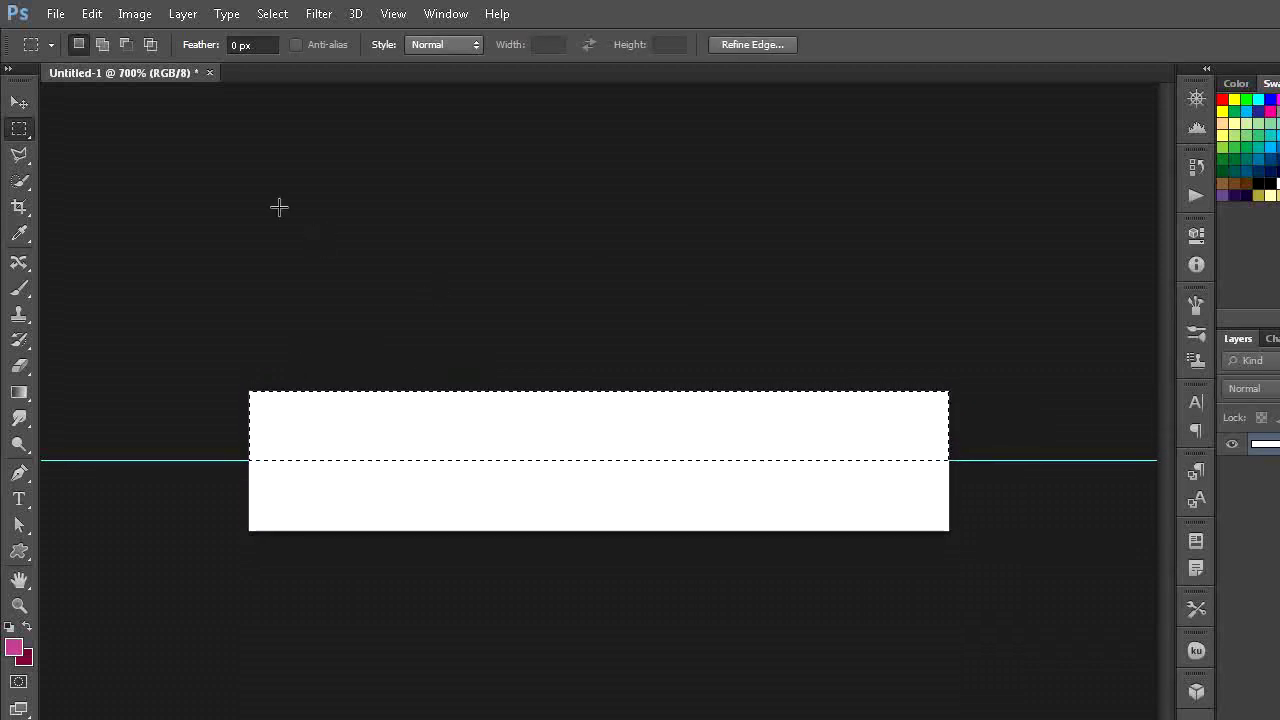
- Fill the selected top half with pink bd458f
left_click(92, 19)
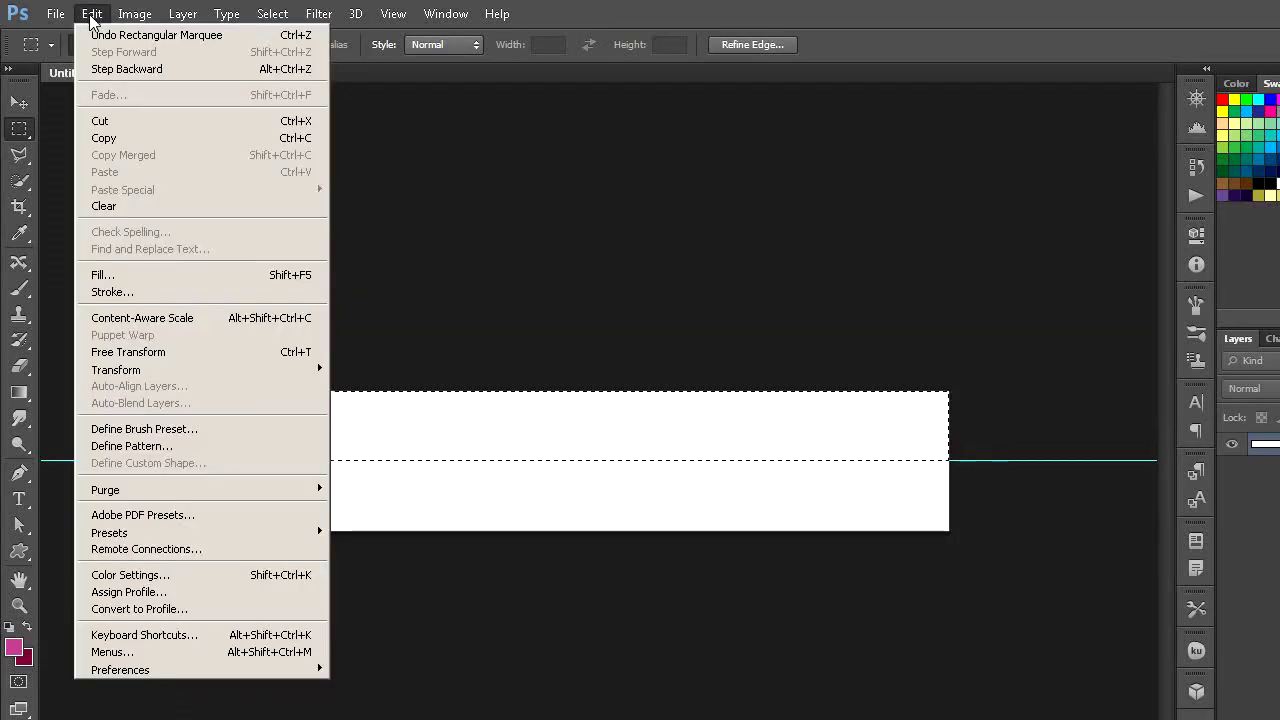
left_click(97, 276)
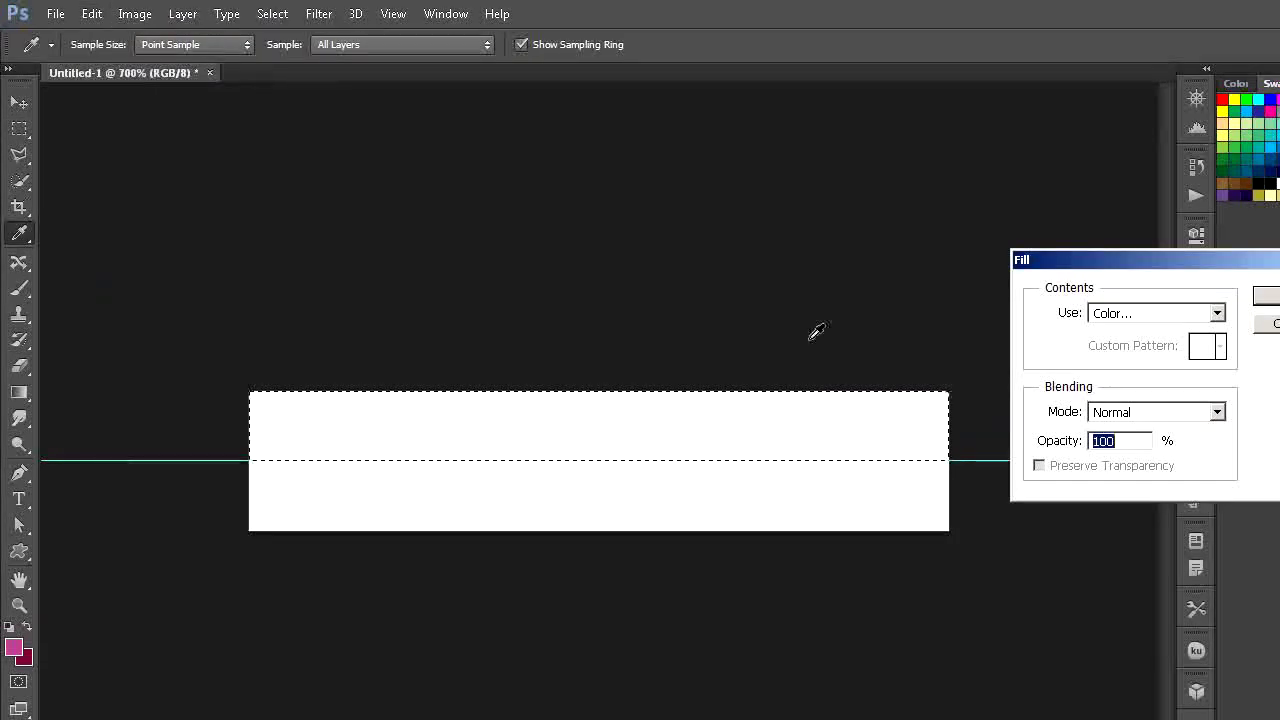
left_click(1057, 314)
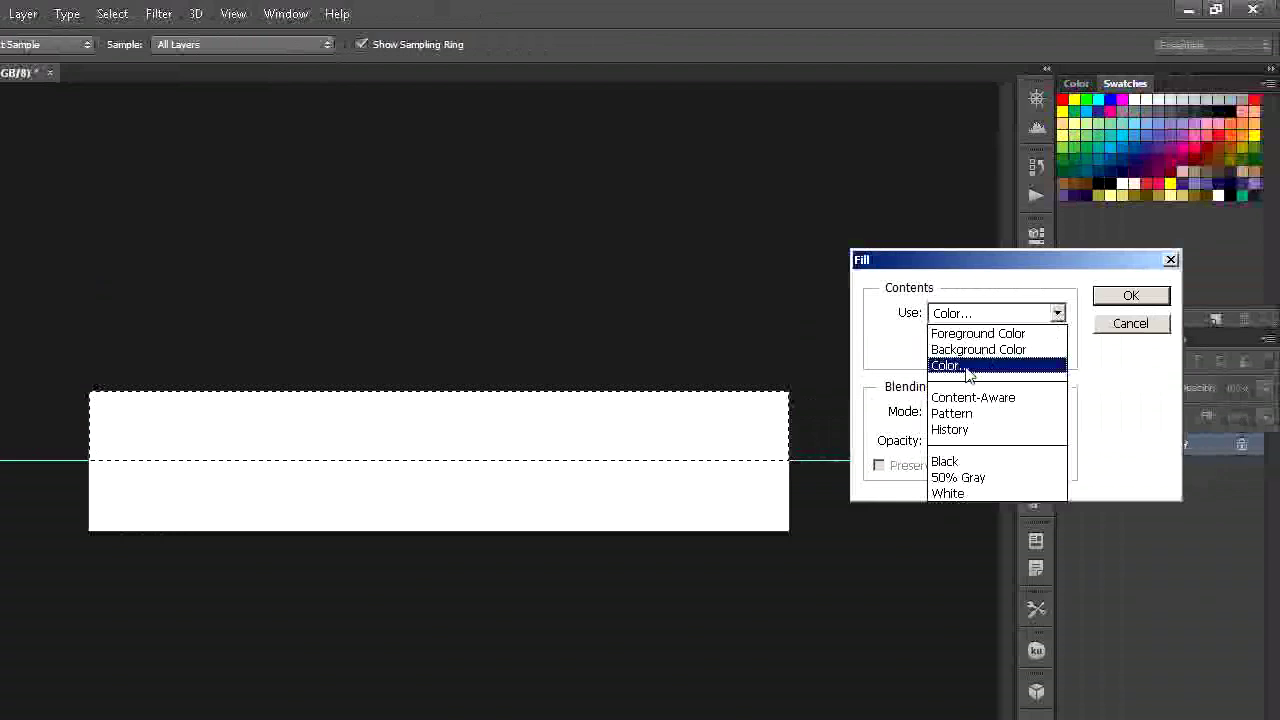
left_click(966, 368)
left_click(20, 525)
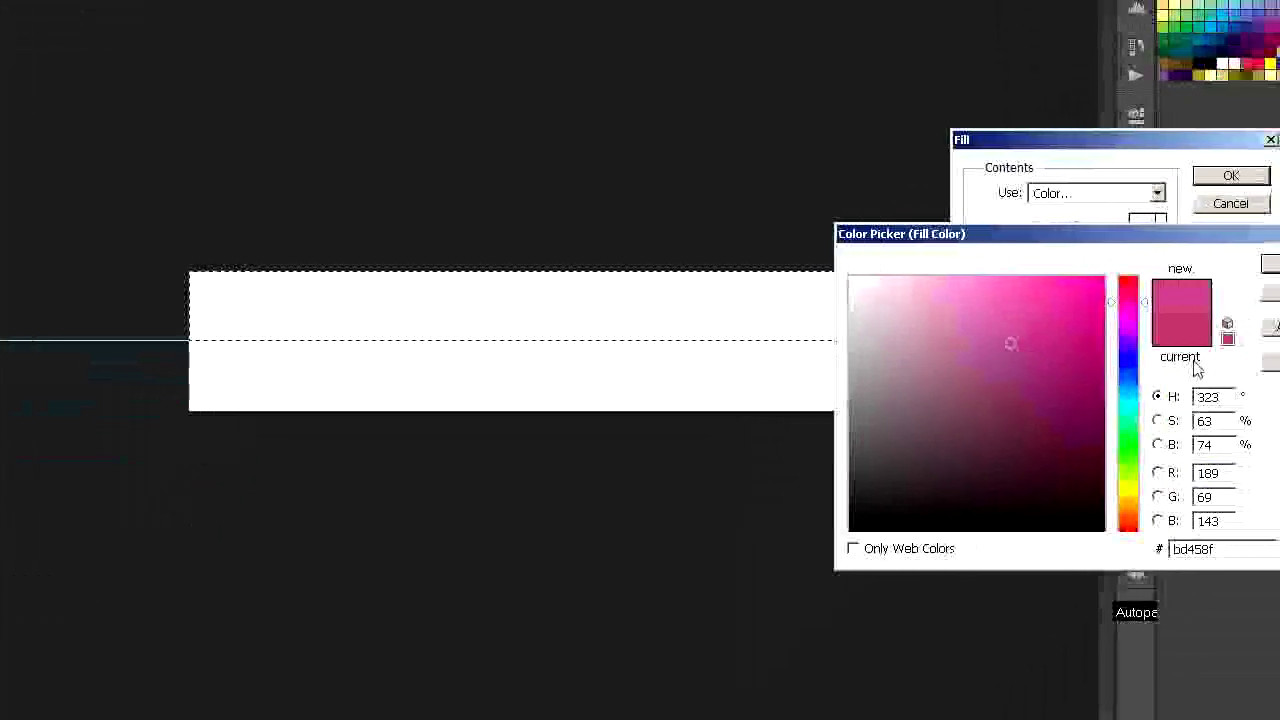
left_click(1260, 265)
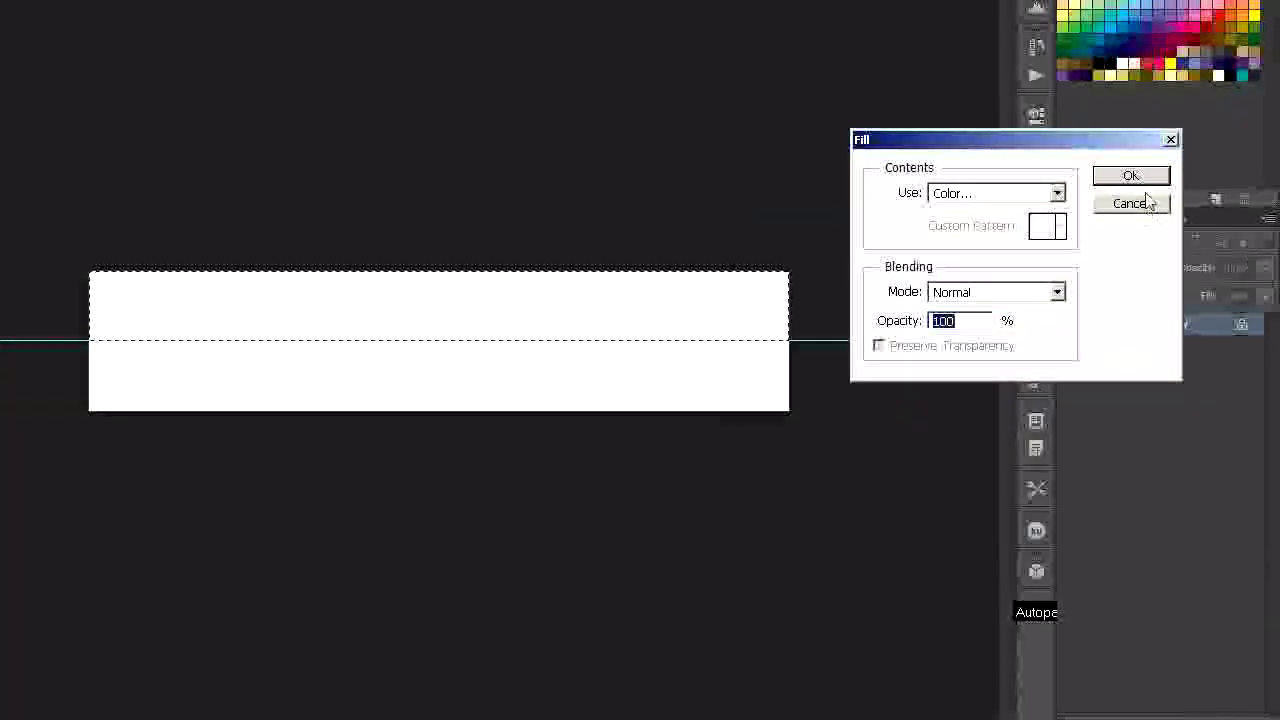
left_click(1140, 178)
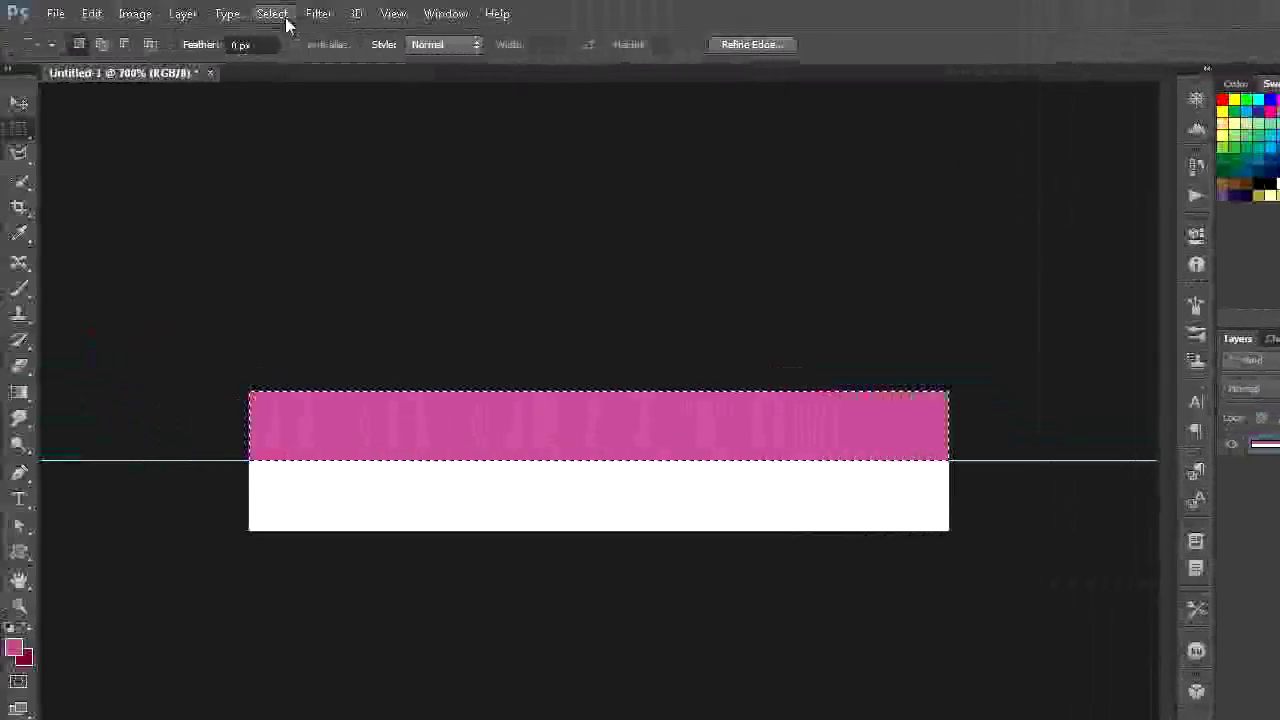
- Invert the selection and fill the lower half with dark maroon 7e0e3e
left_click(272, 14)
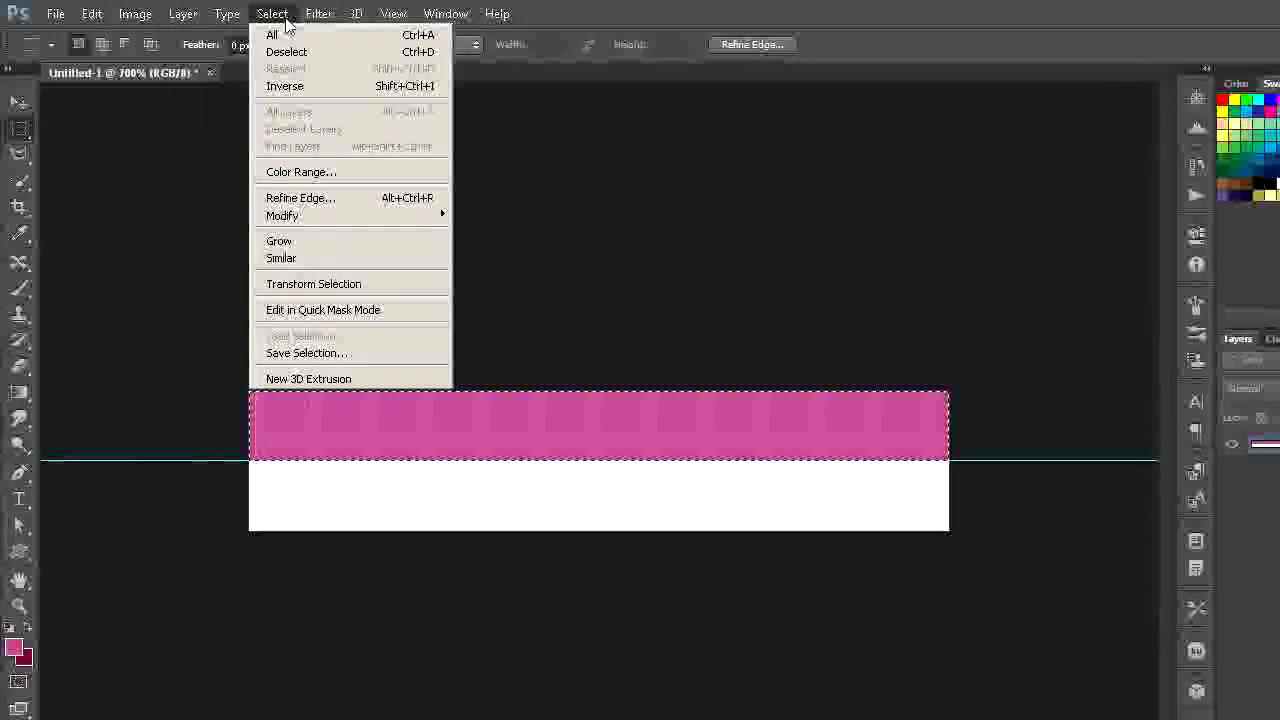
left_click(283, 86)
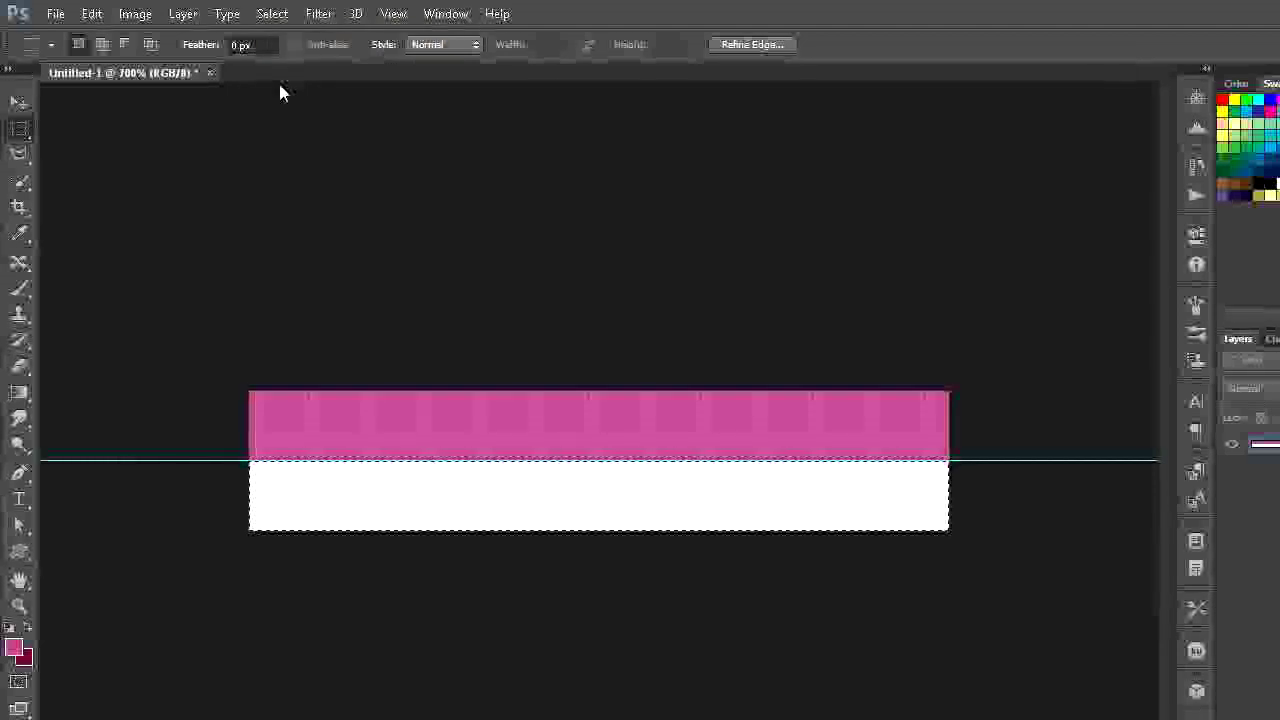
left_click(91, 14)
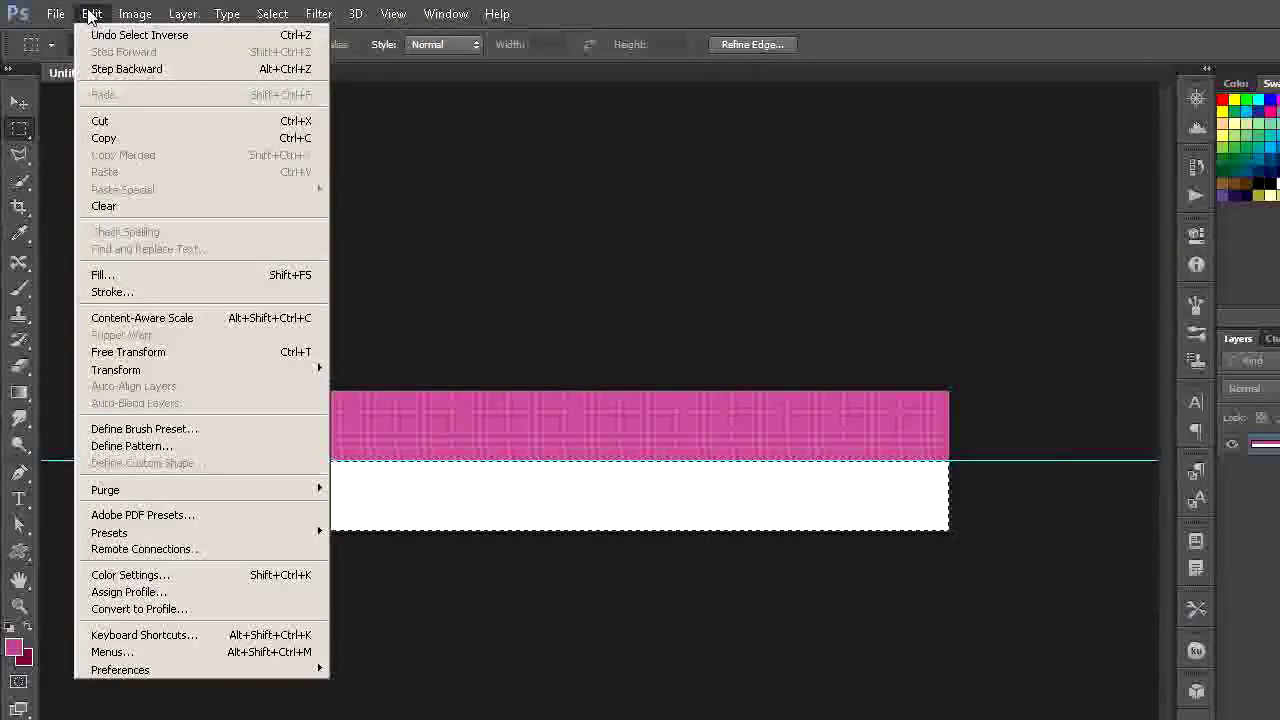
left_click(97, 278)
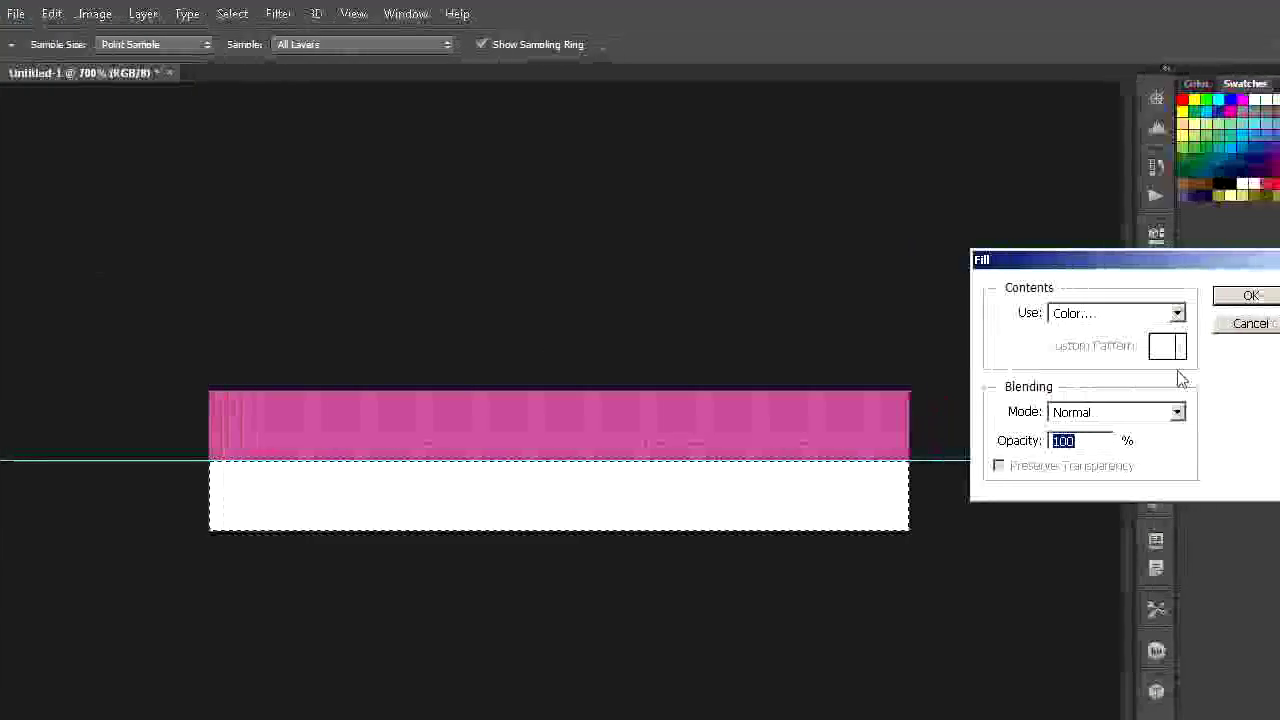
left_click(1218, 314)
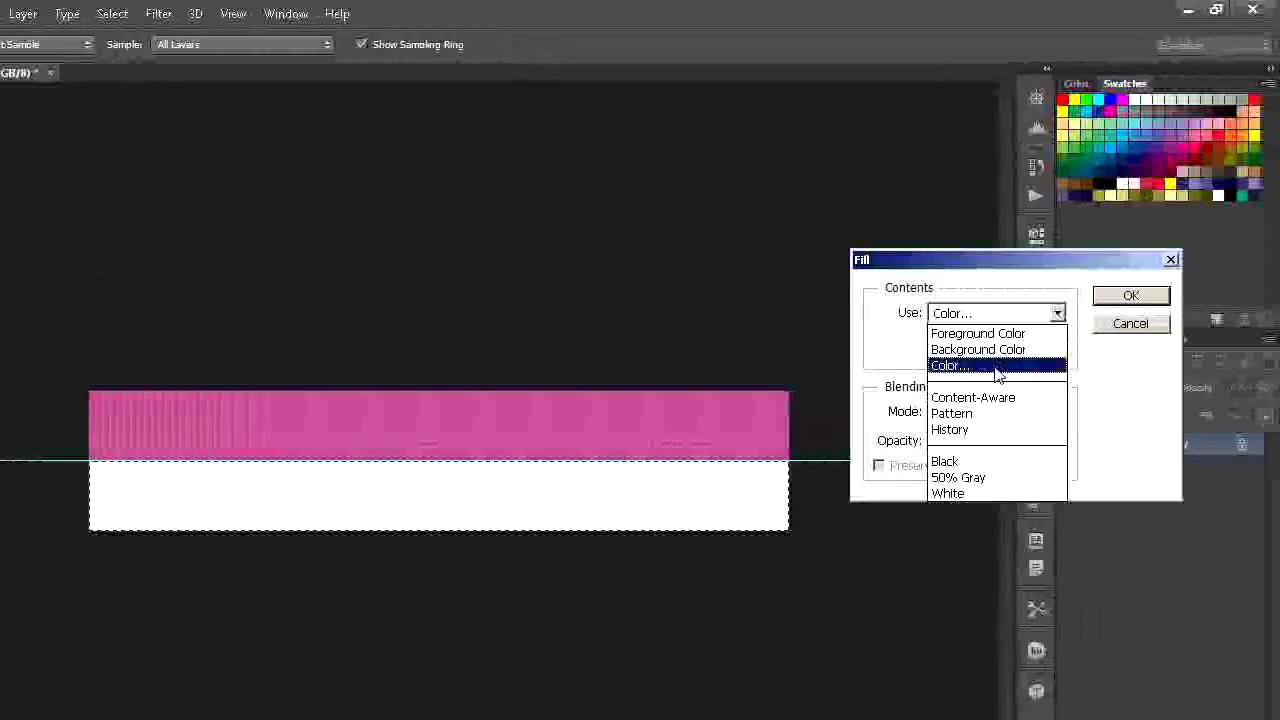
left_click(997, 366)
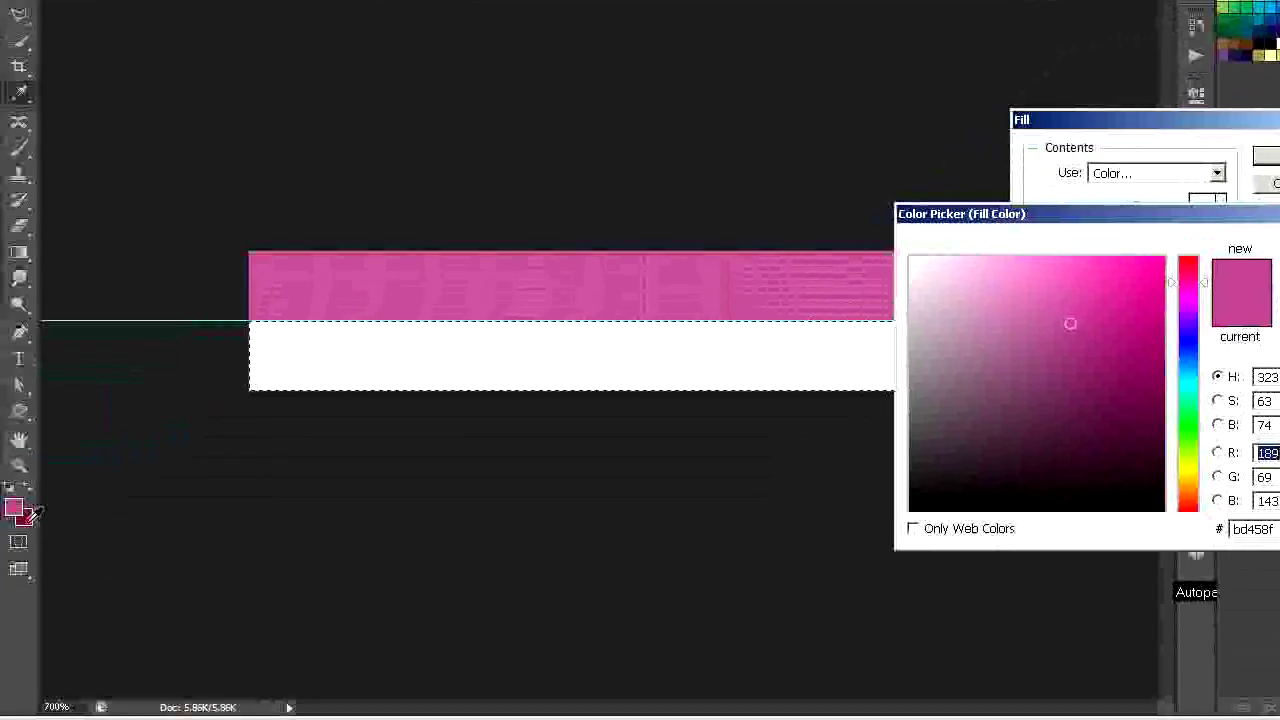
left_click(28, 517)
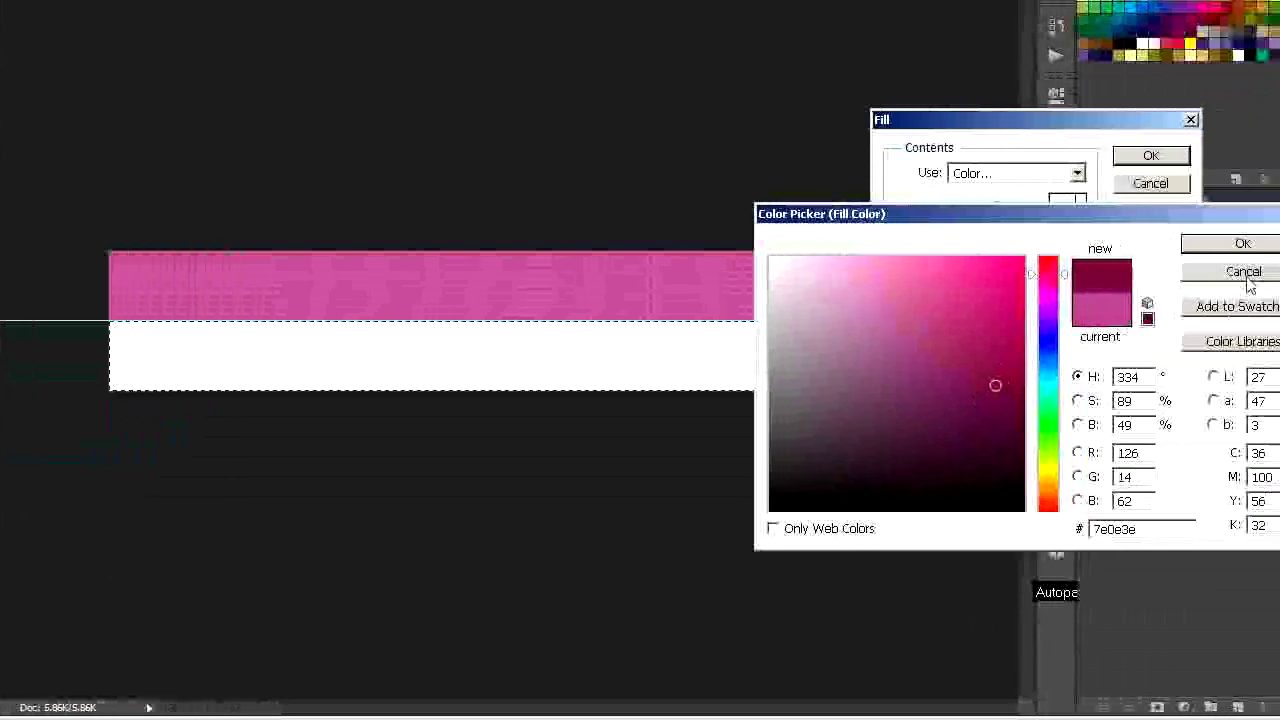
left_click(1245, 247)
left_click(1135, 180)
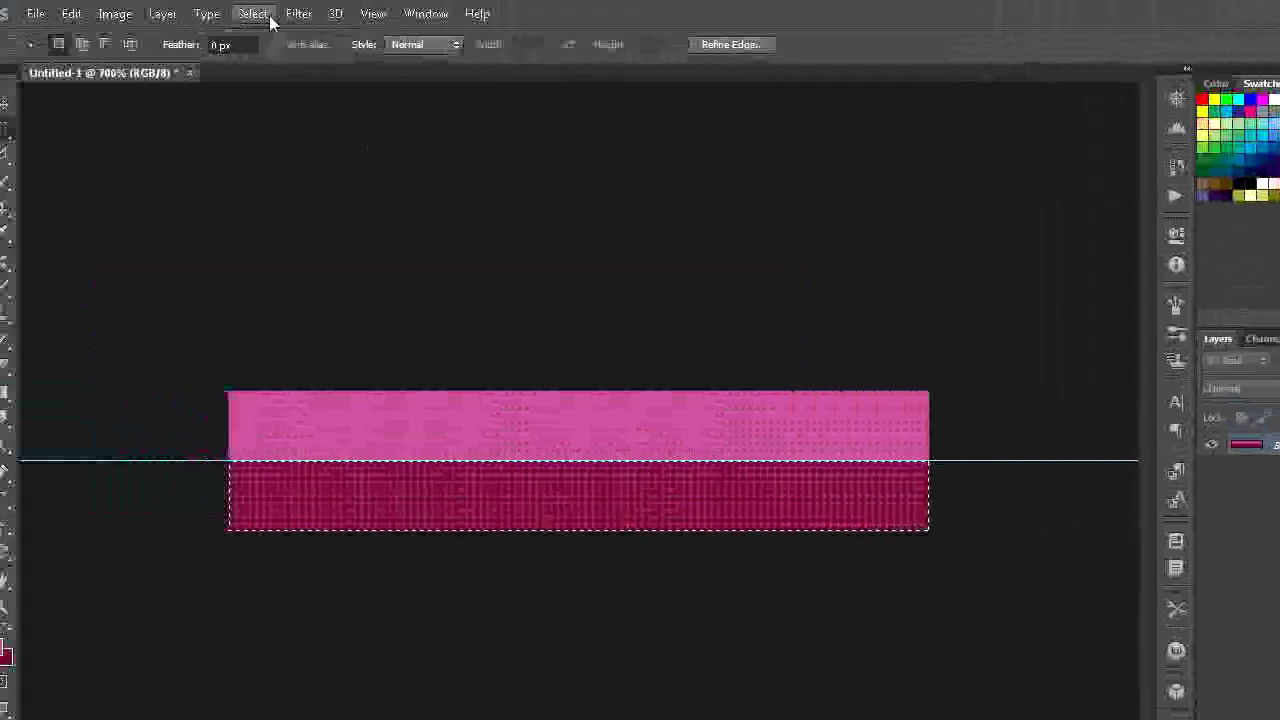
left_click(270, 20)
- Deselect and clear the guide from the tile
left_click(288, 51)
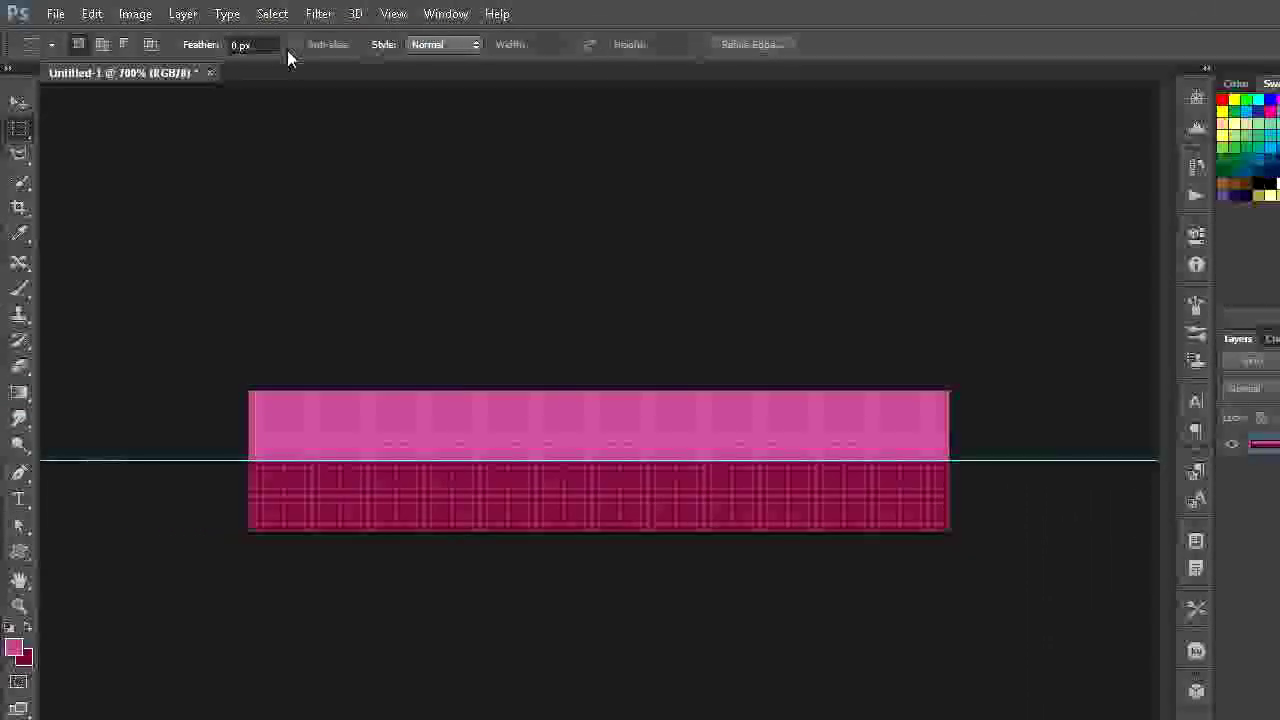
left_click(394, 14)
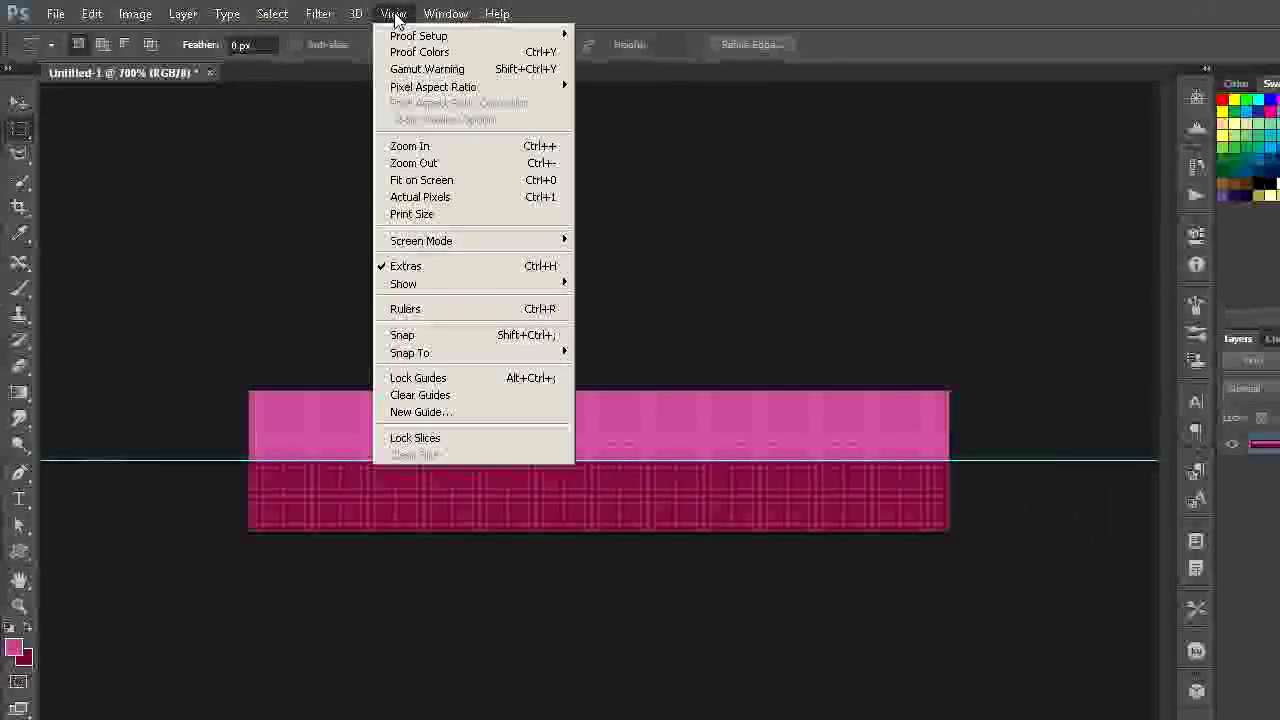
left_click(417, 401)
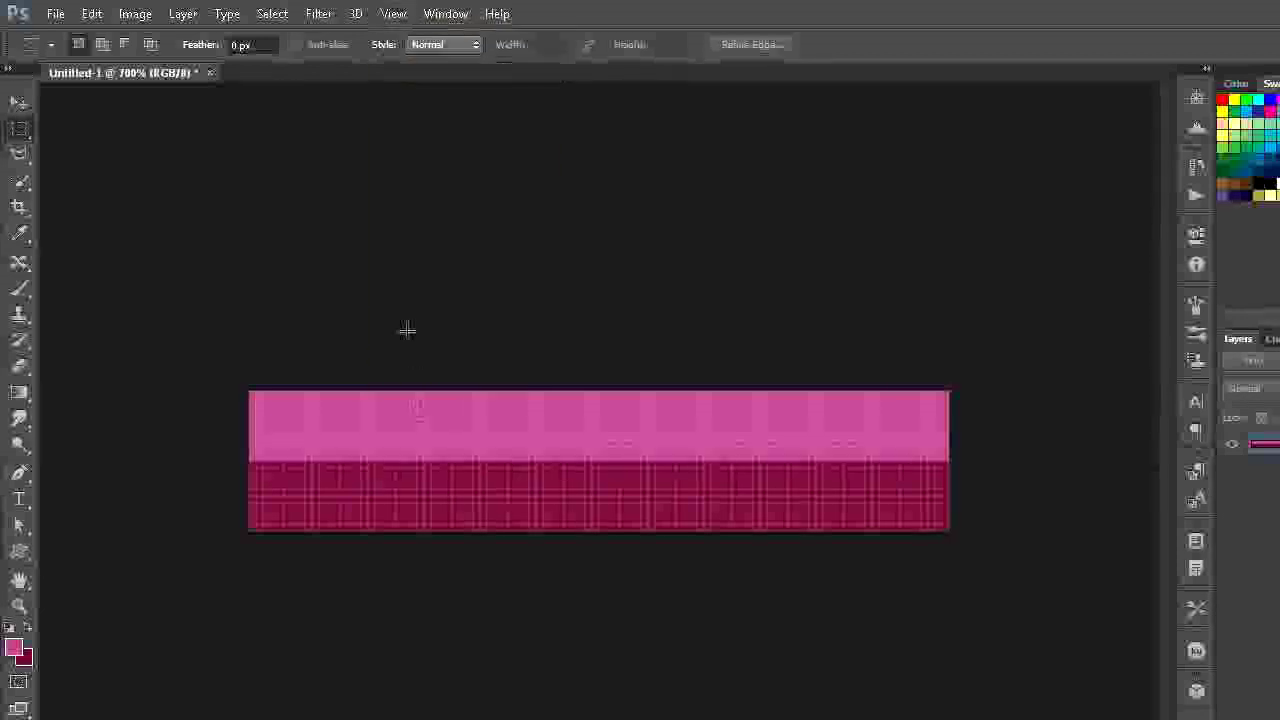
- Save the two-tone tile as a new pattern named Pattern 107
left_click(91, 14)
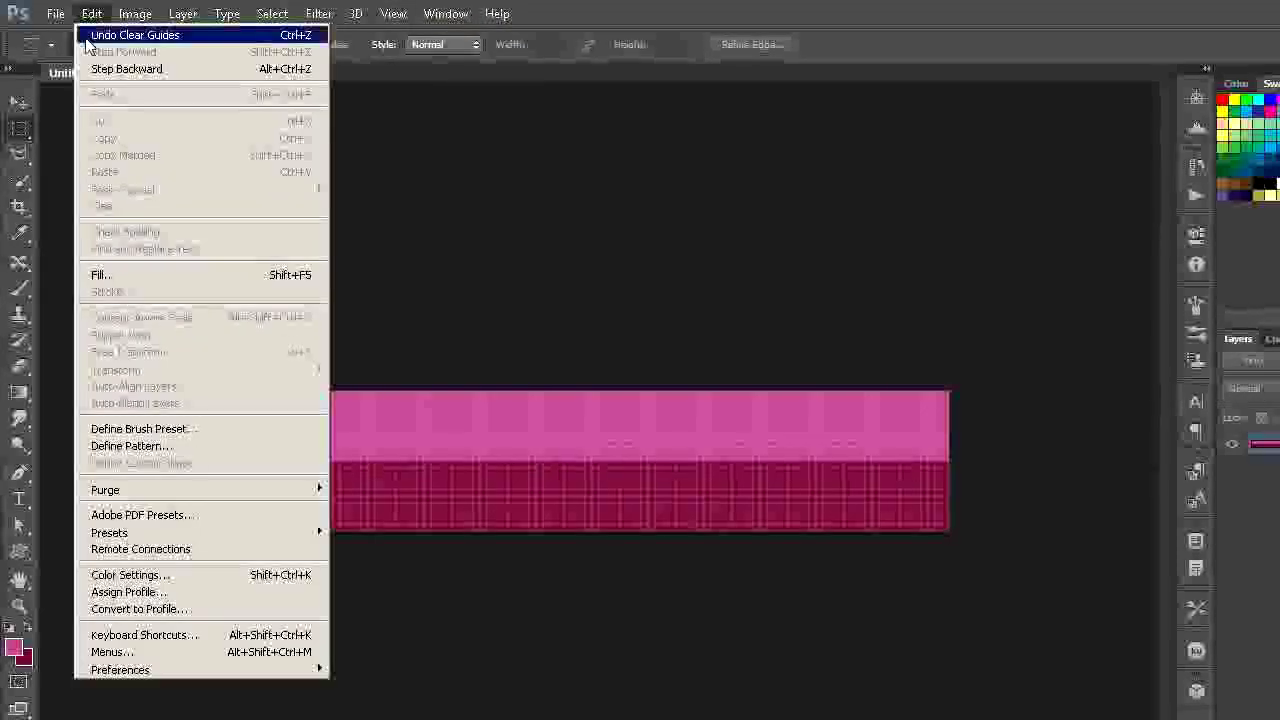
left_click(134, 446)
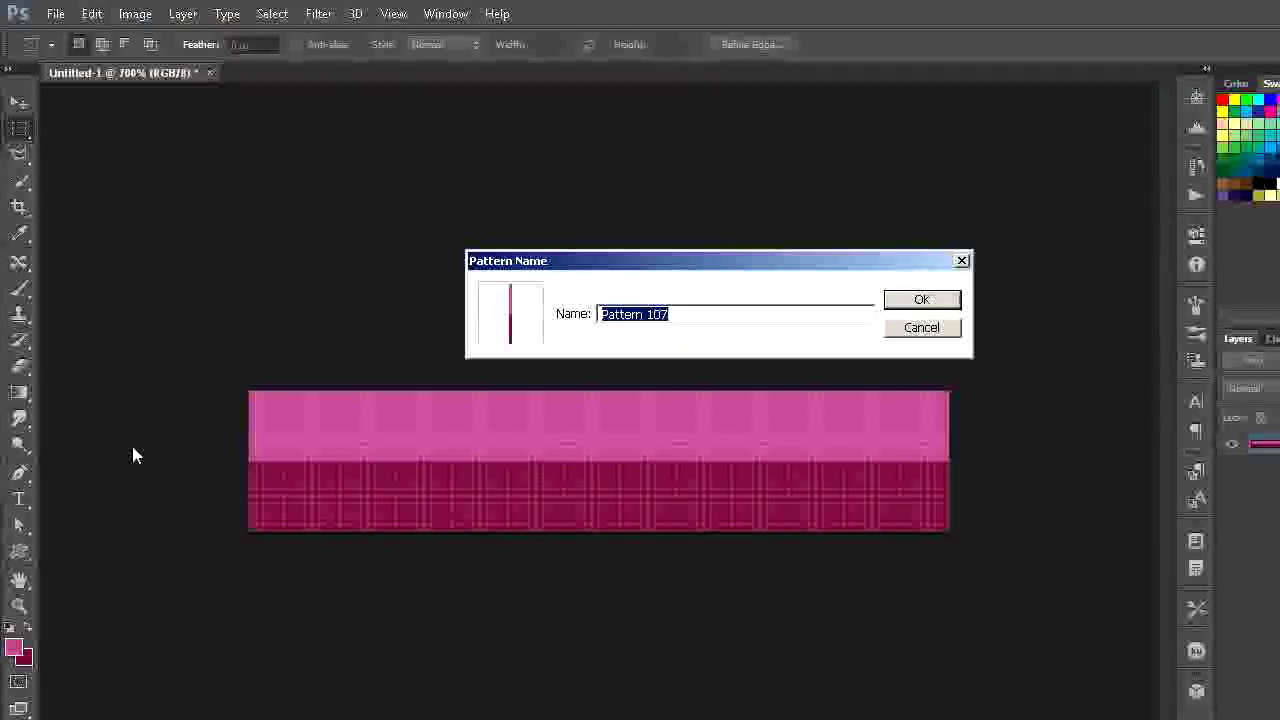
left_click(724, 314)
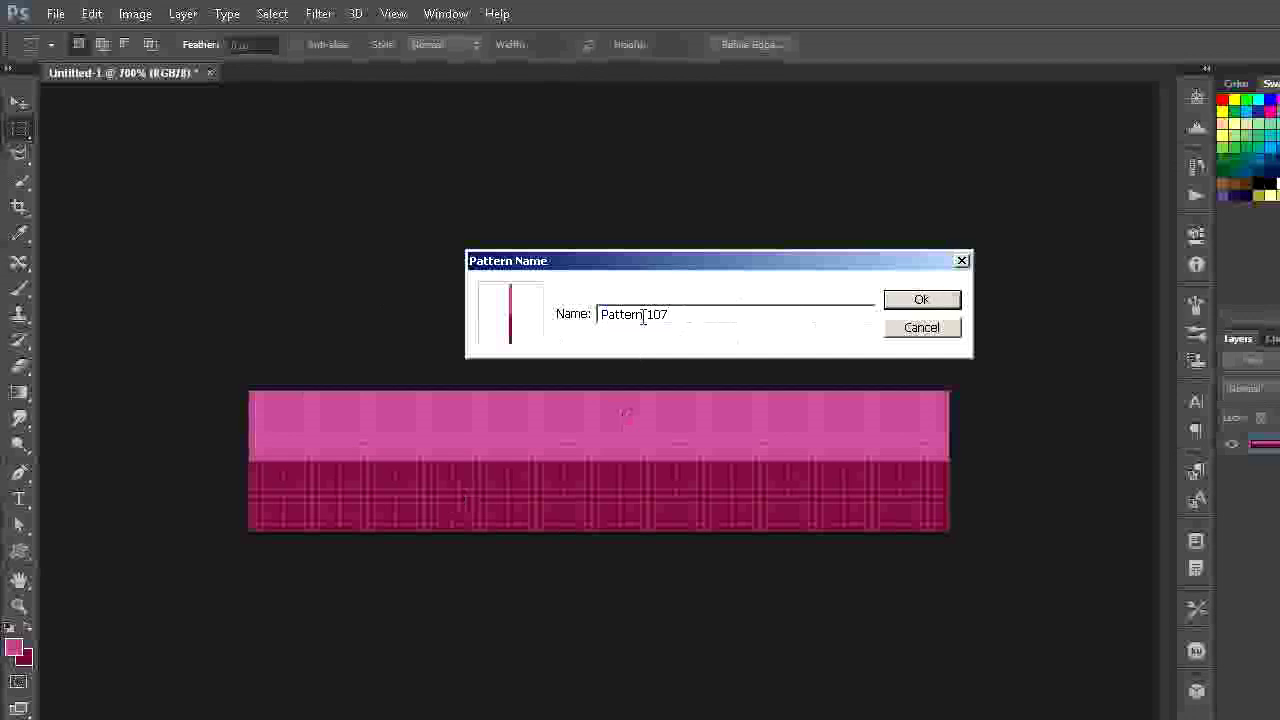
left_click(941, 302)
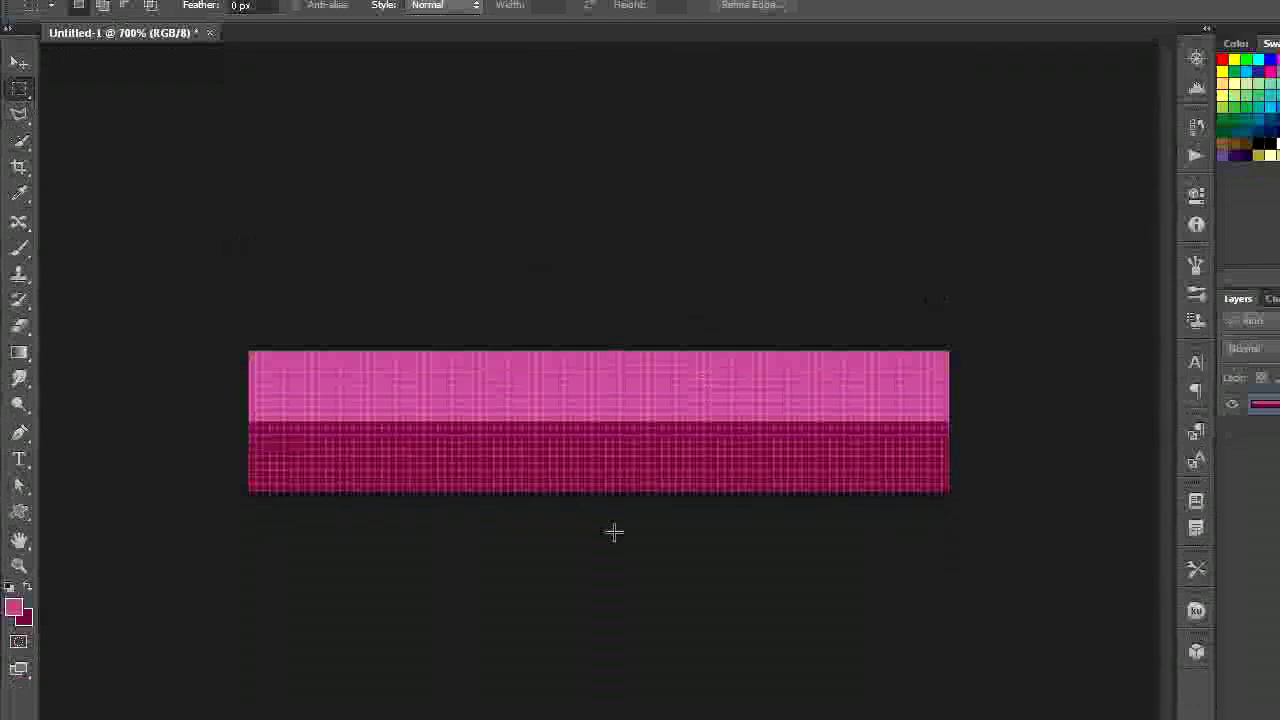
- Close the tile without saving and create a new white 1280 × 720 pixel document
left_click(209, 52)
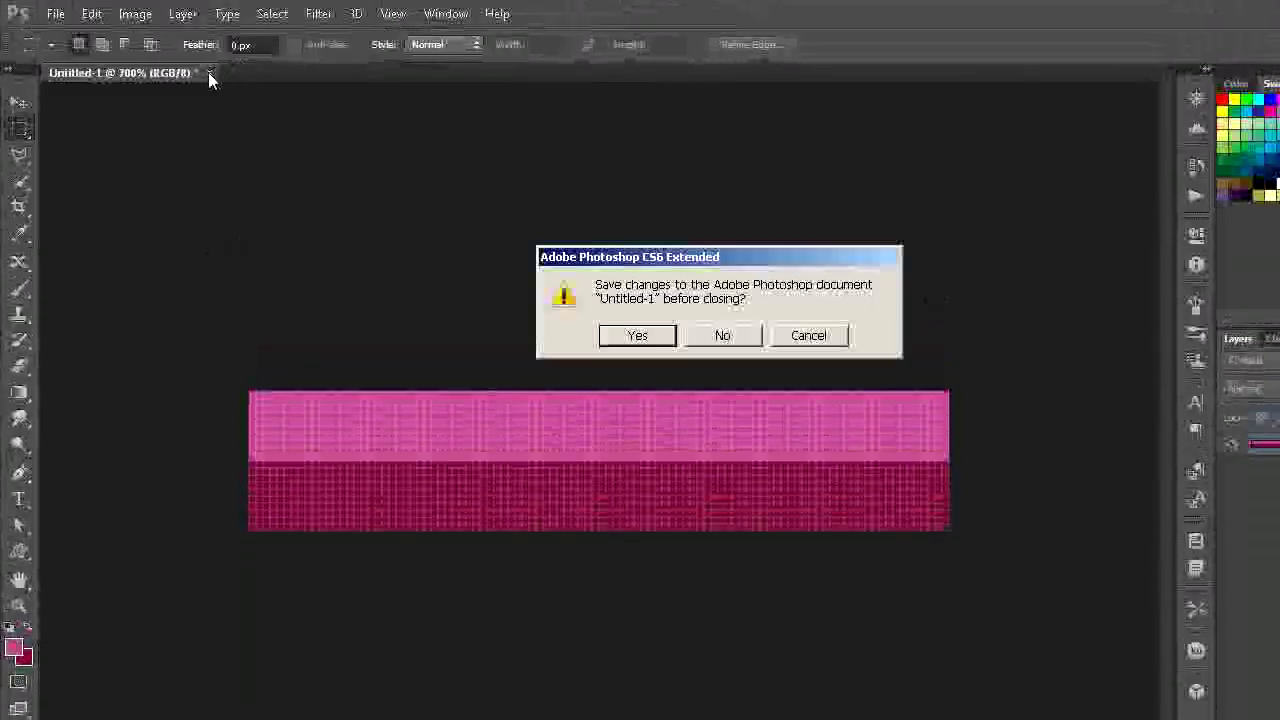
left_click(721, 336)
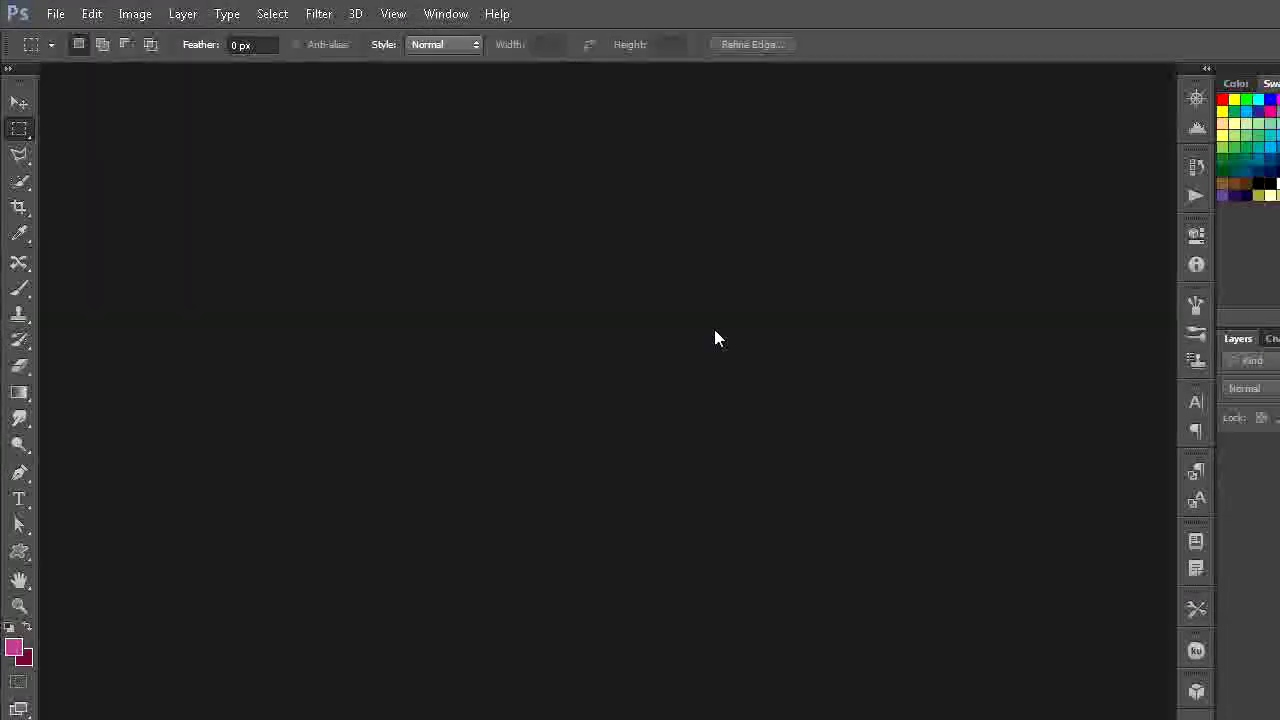
left_click(55, 14)
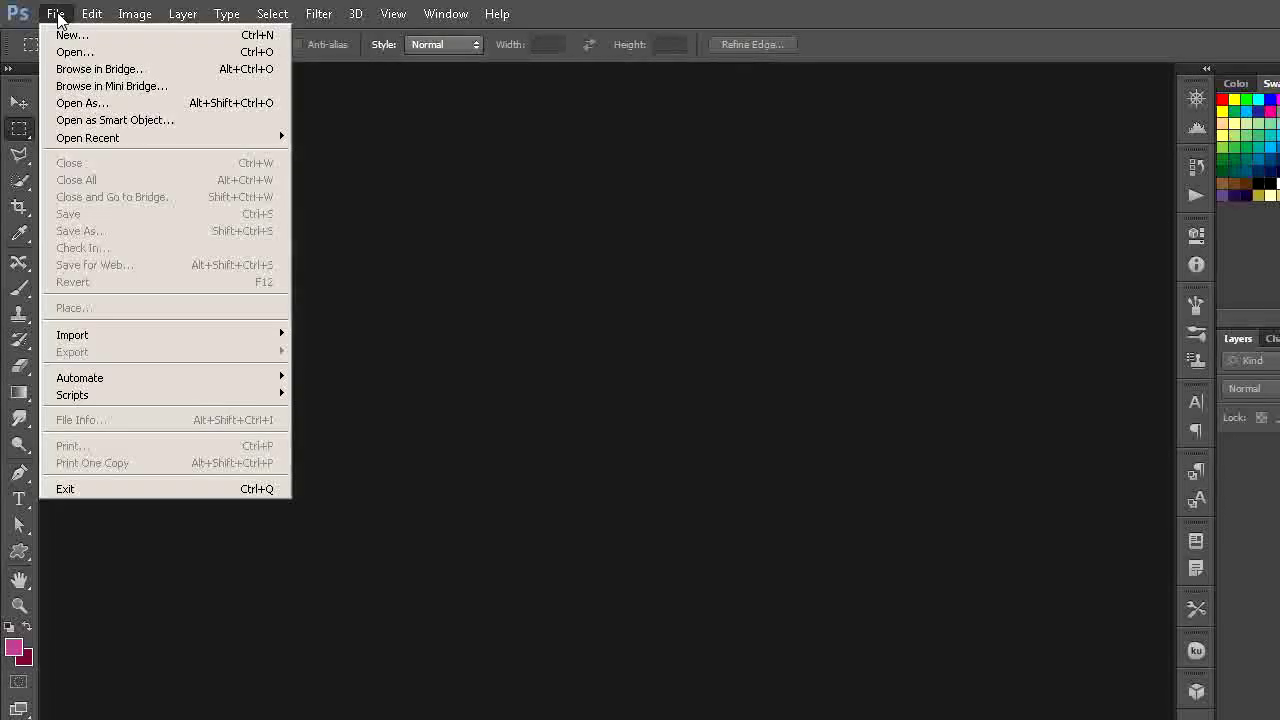
left_click(72, 35)
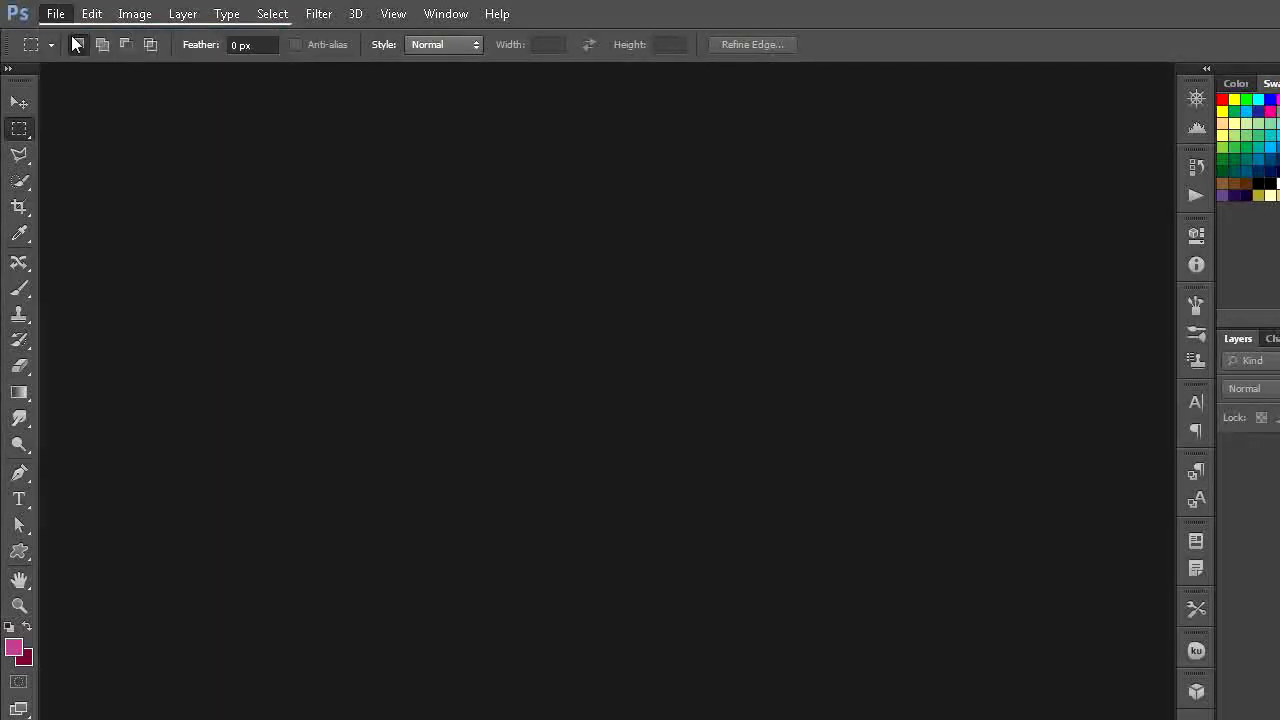
left_click(830, 337)
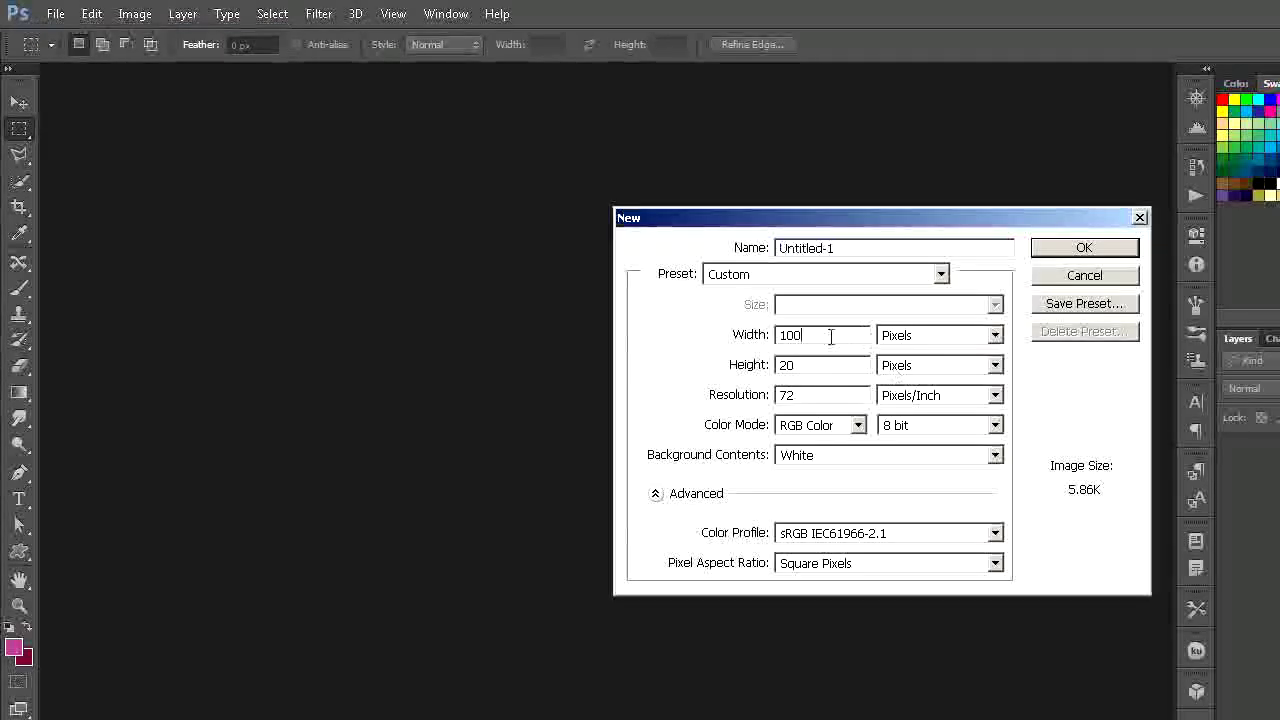
key("BackSpace")
key("BackSpace")
type("128")
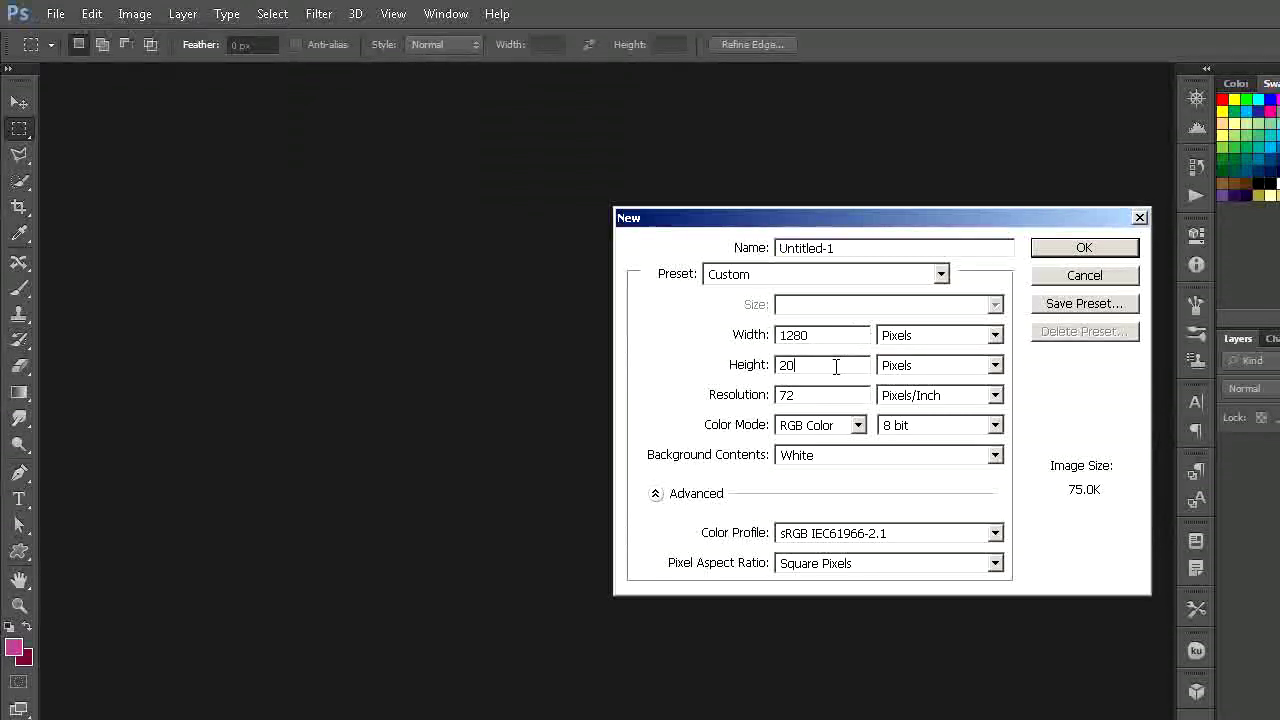
key("BackSpace")
key("BackSpace")
left_click(1082, 248)
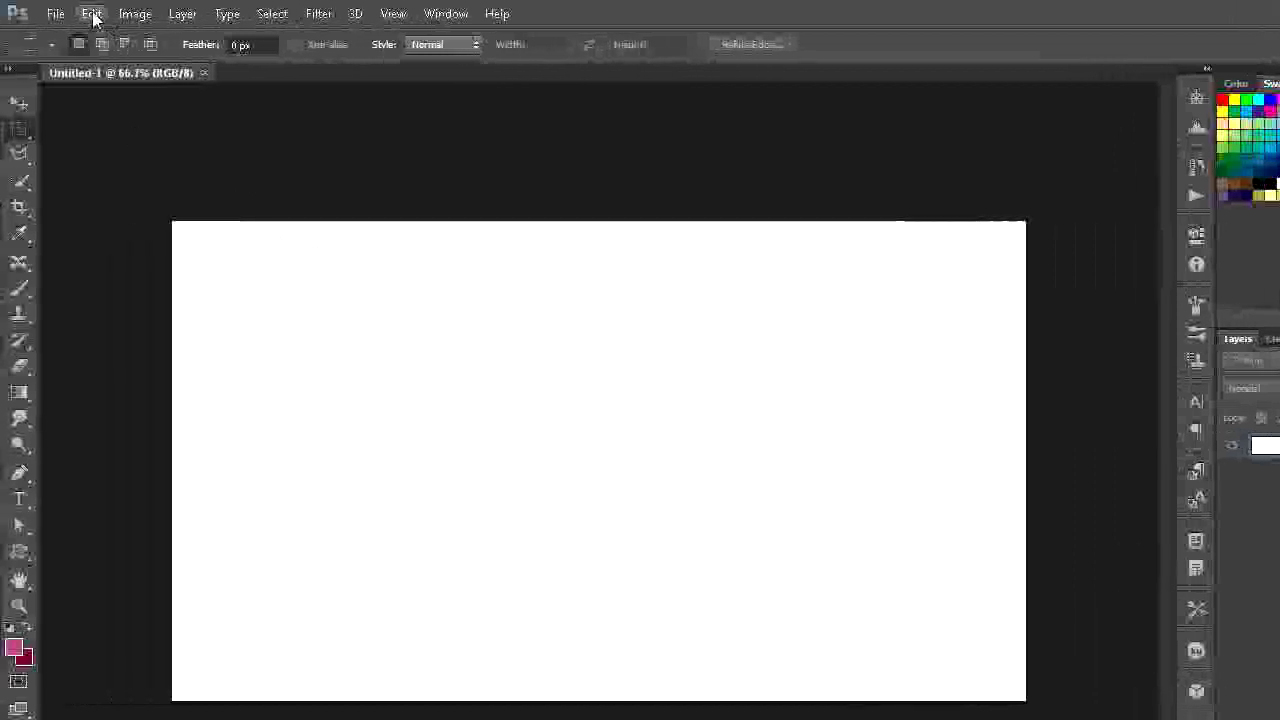
- Fill the whole 1280 × 720 canvas with the pink foreground colour
left_click(92, 14)
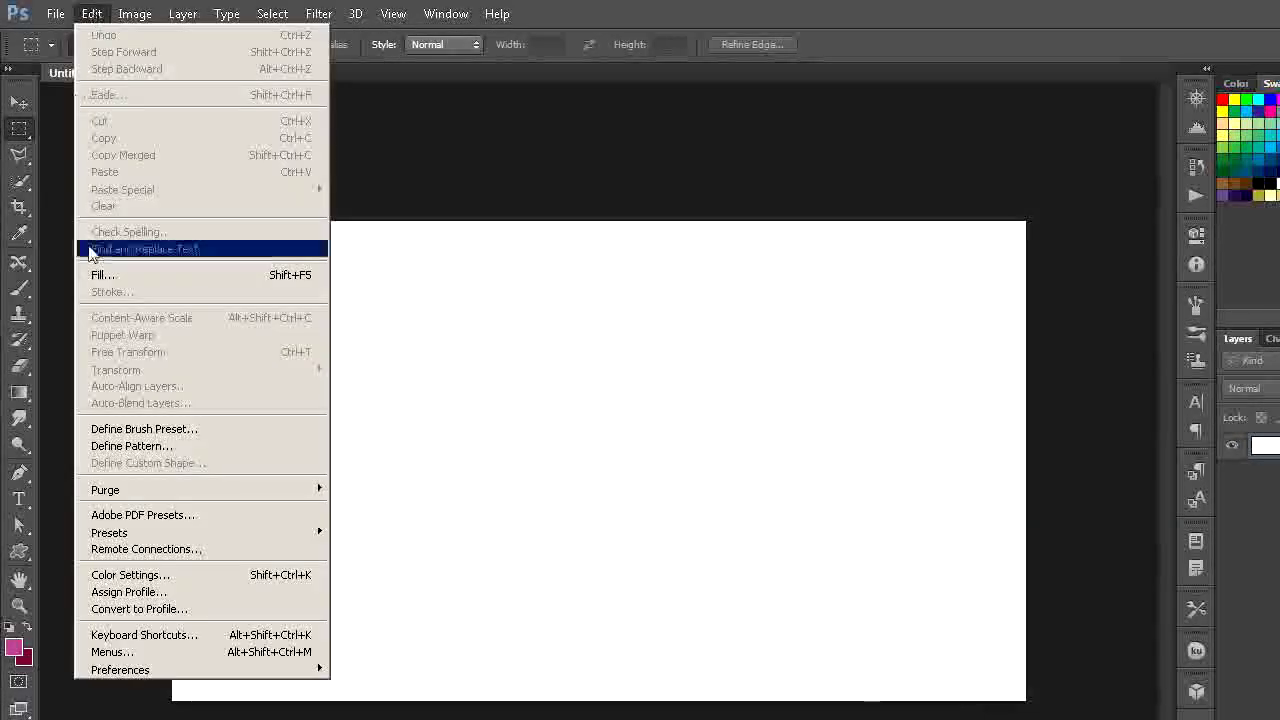
left_click(107, 281)
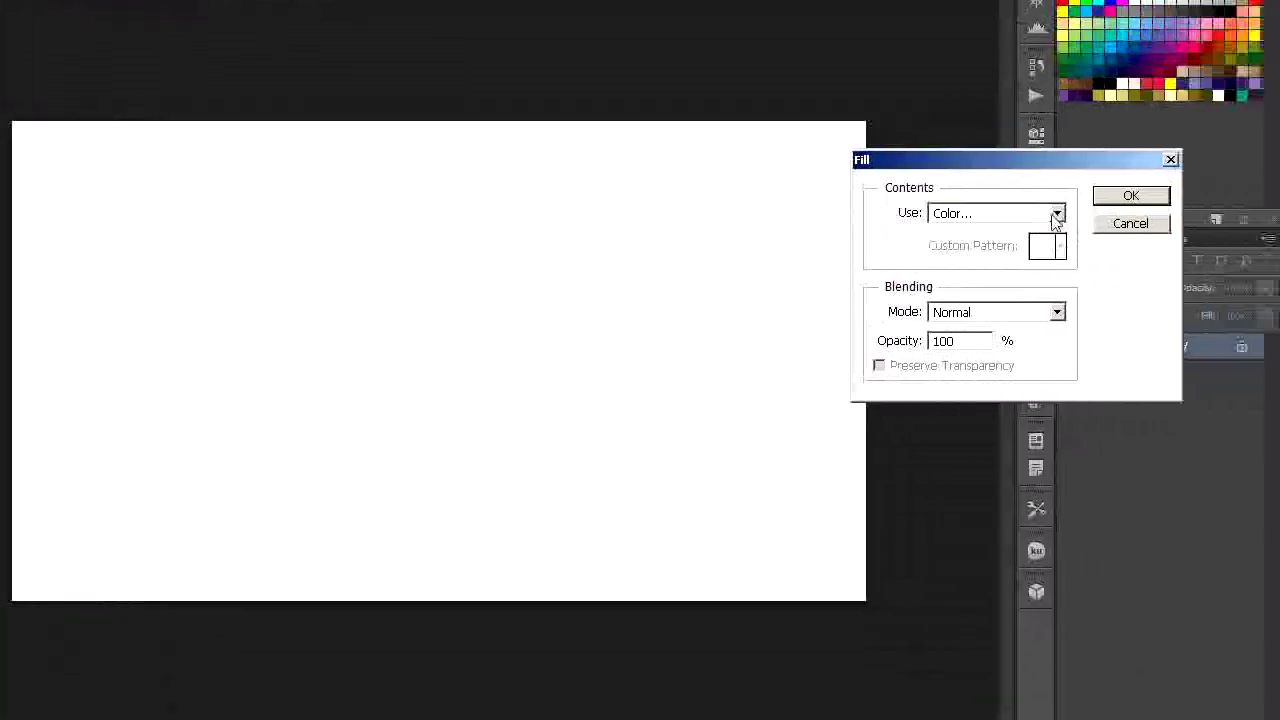
left_click(1056, 214)
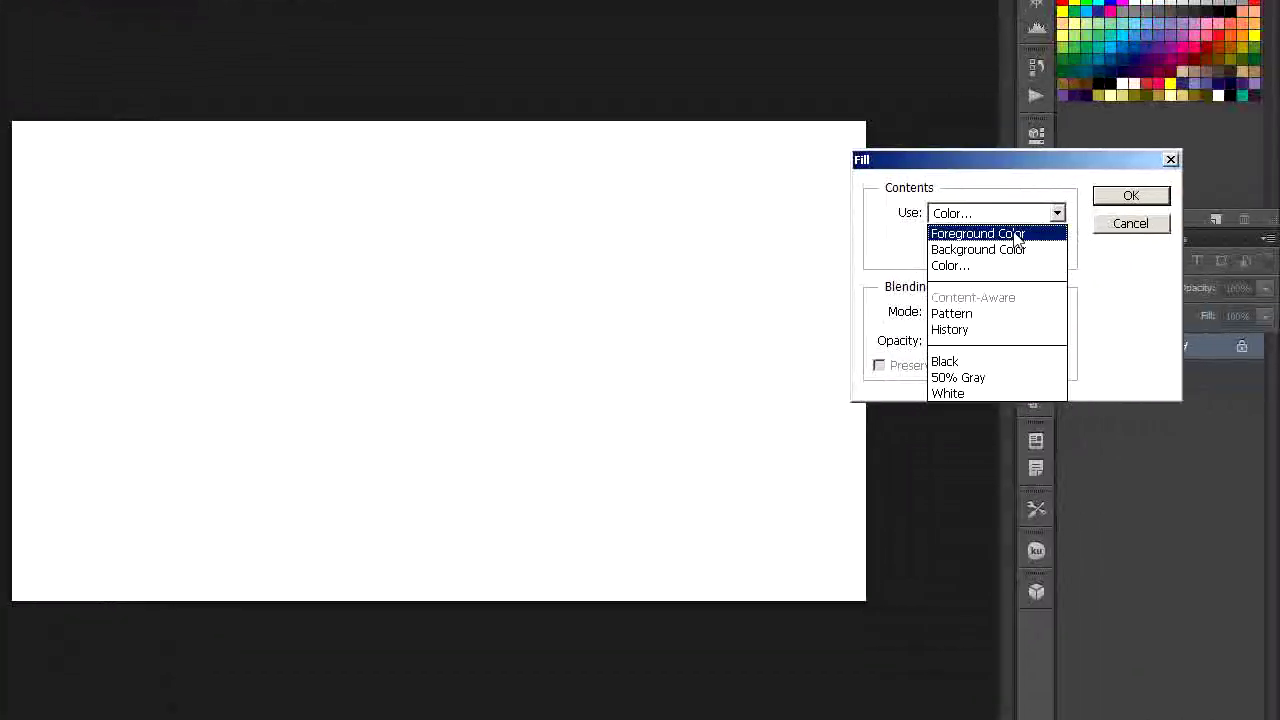
left_click(1015, 232)
left_click(1127, 198)
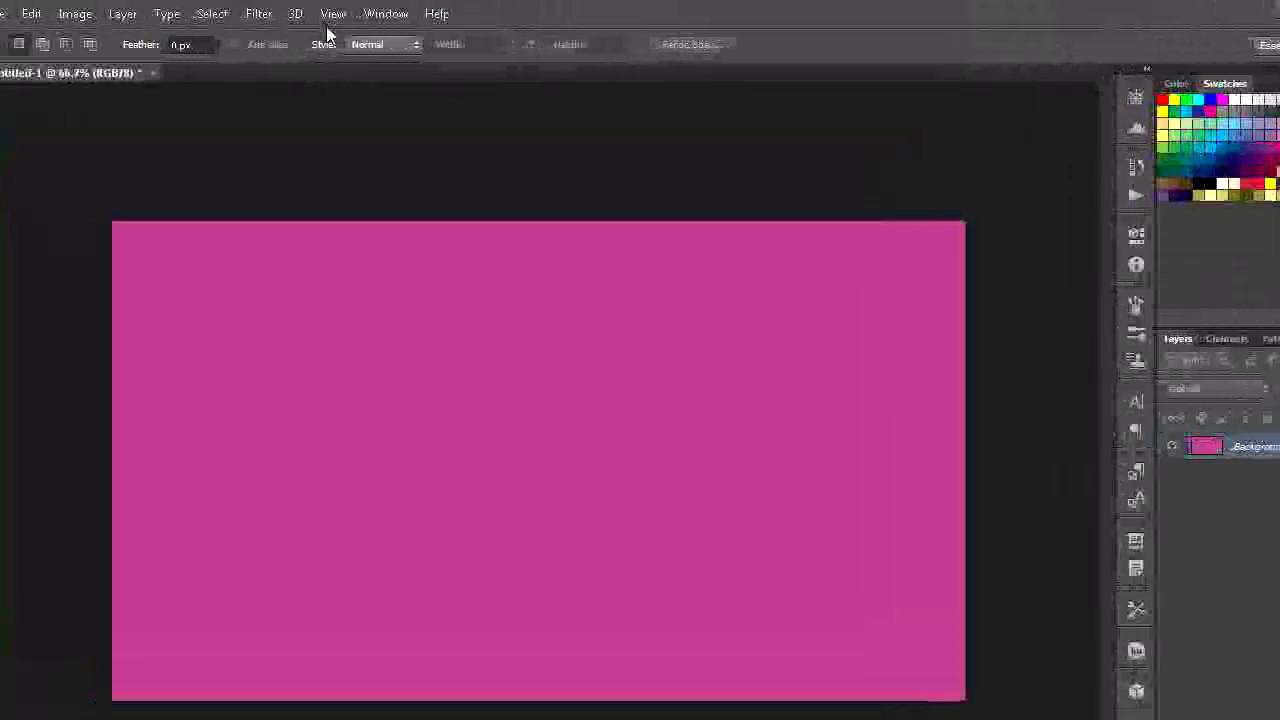
- Add horizontal guides at 15% and 85% of the card's height
left_click(333, 15)
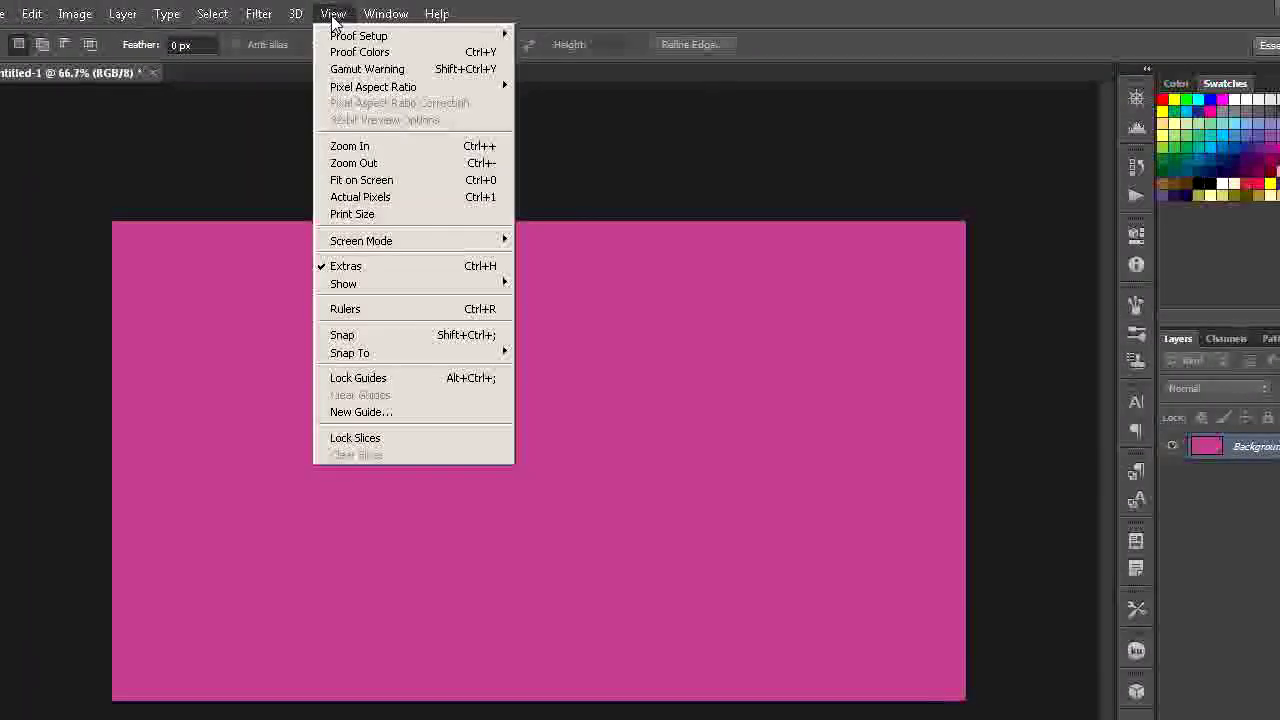
left_click(357, 412)
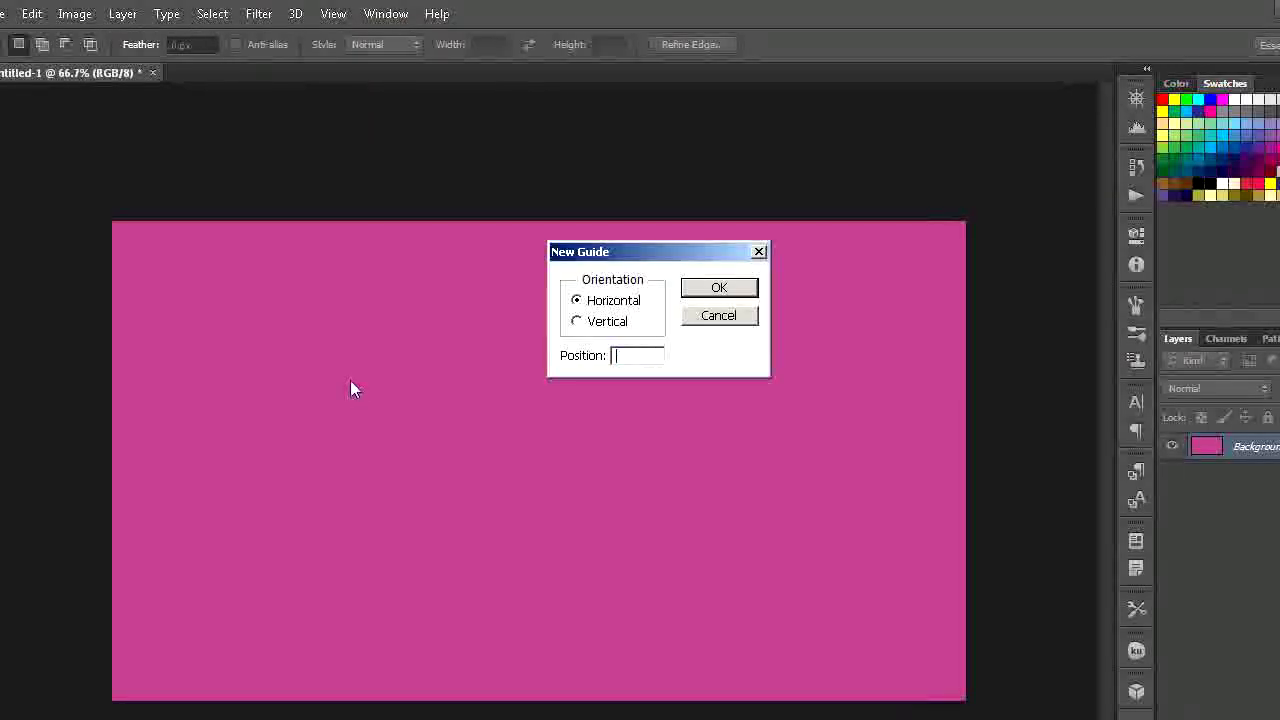
type("15")
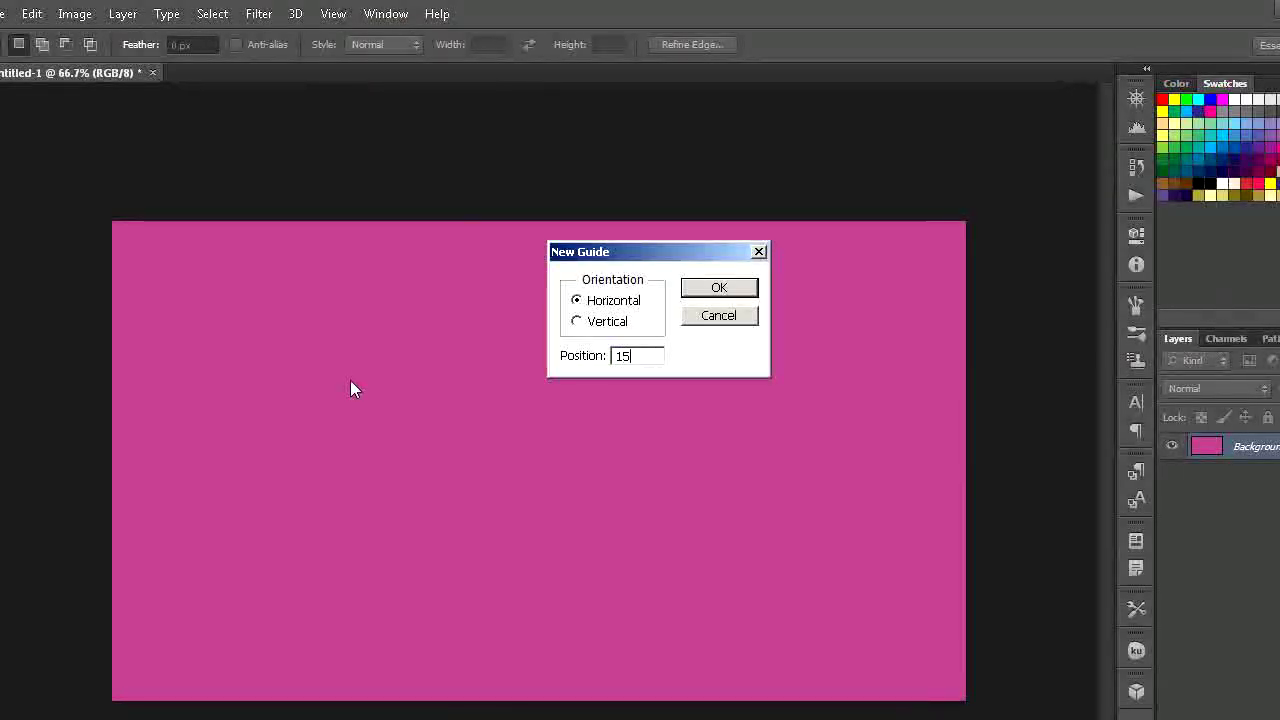
left_click(750, 288)
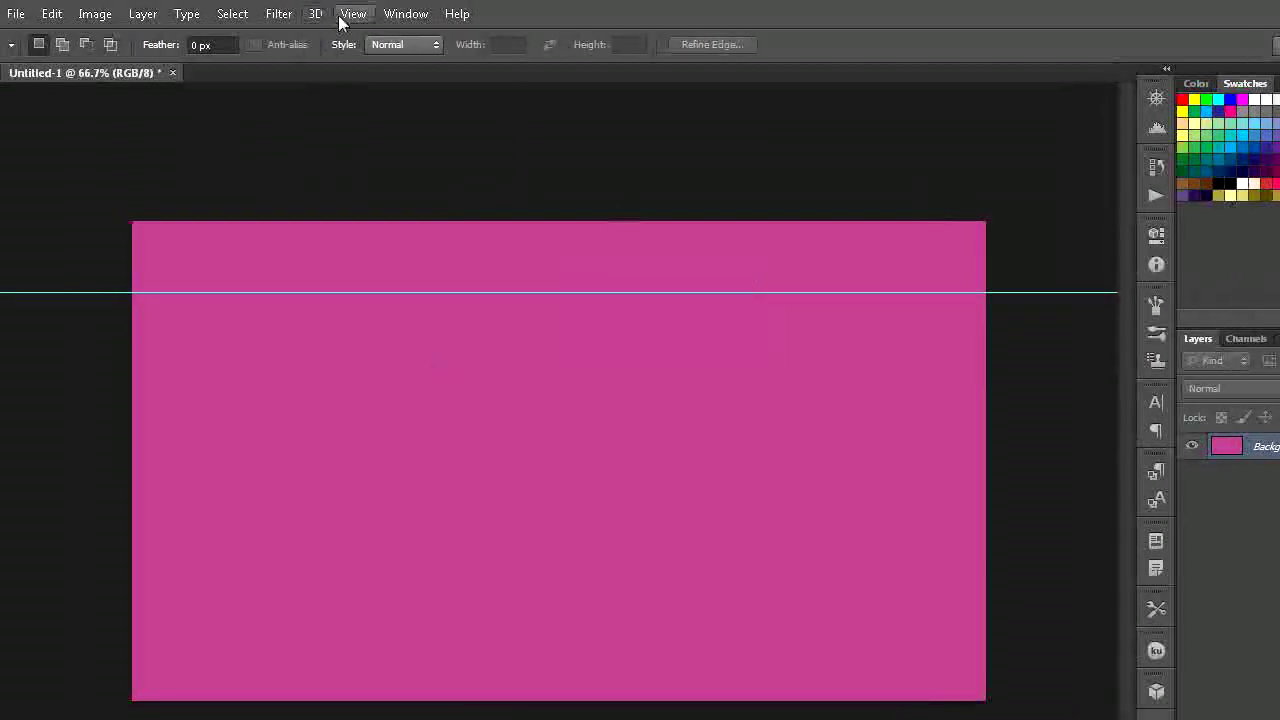
left_click(352, 14)
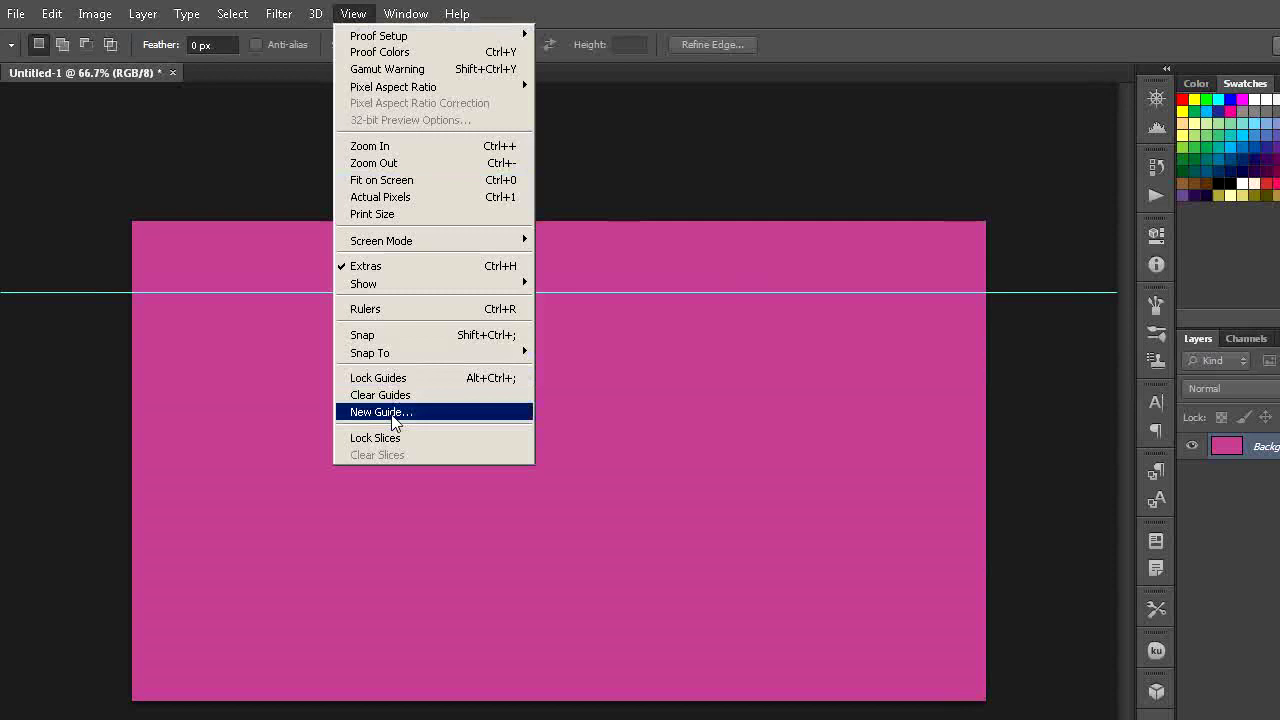
left_click(395, 412)
key("BackSpace")
type("85")
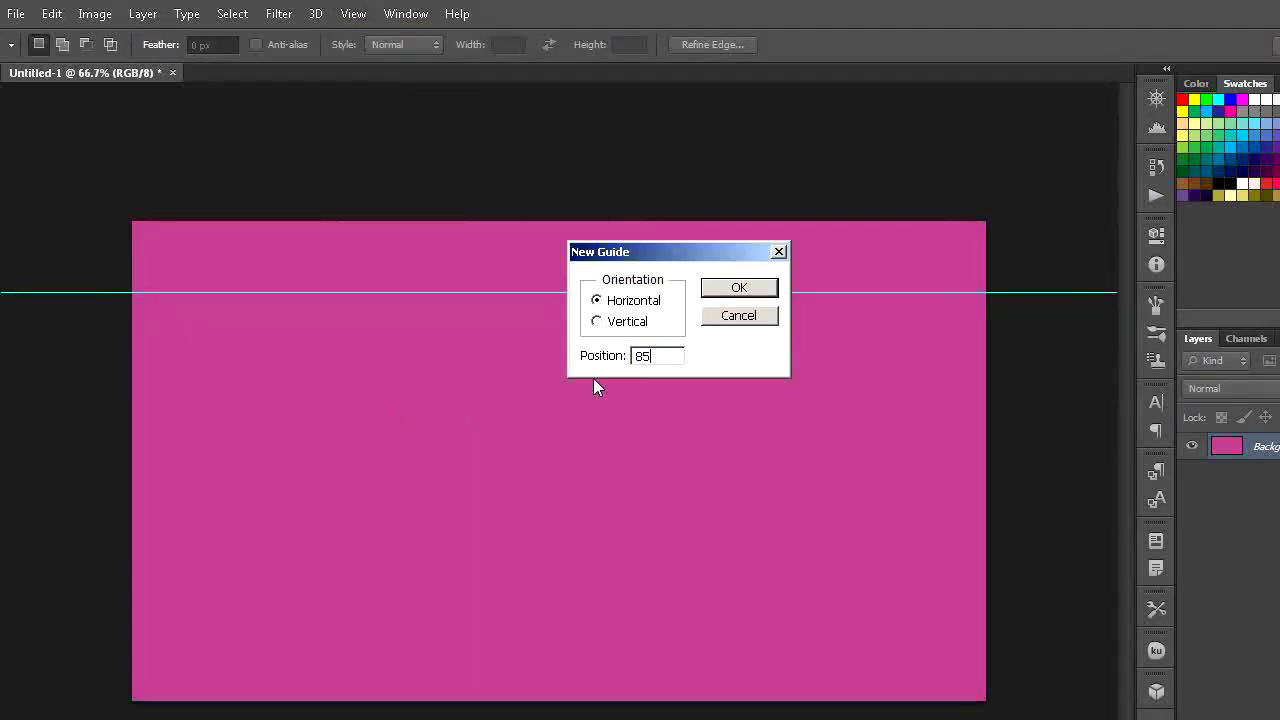
type("%")
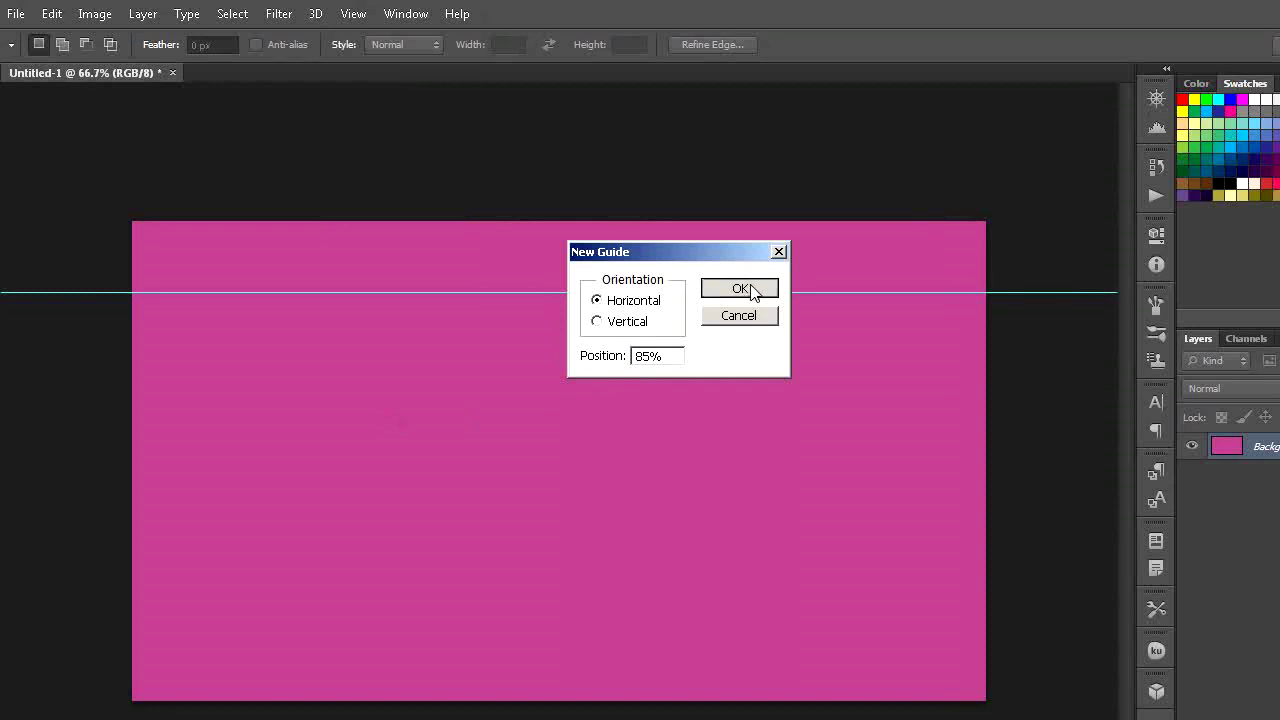
left_click(746, 287)
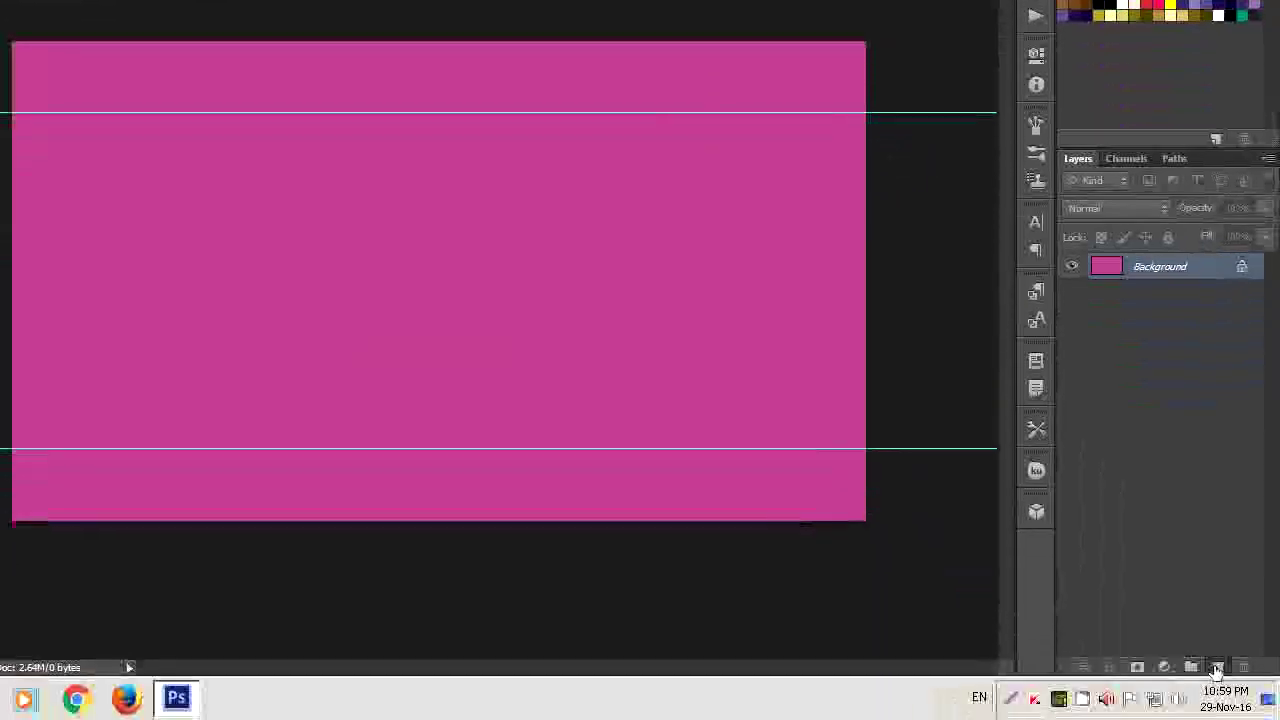
- On a new layer, select the full-width band between the guides and add a Pattern fill layer
left_click(1217, 667)
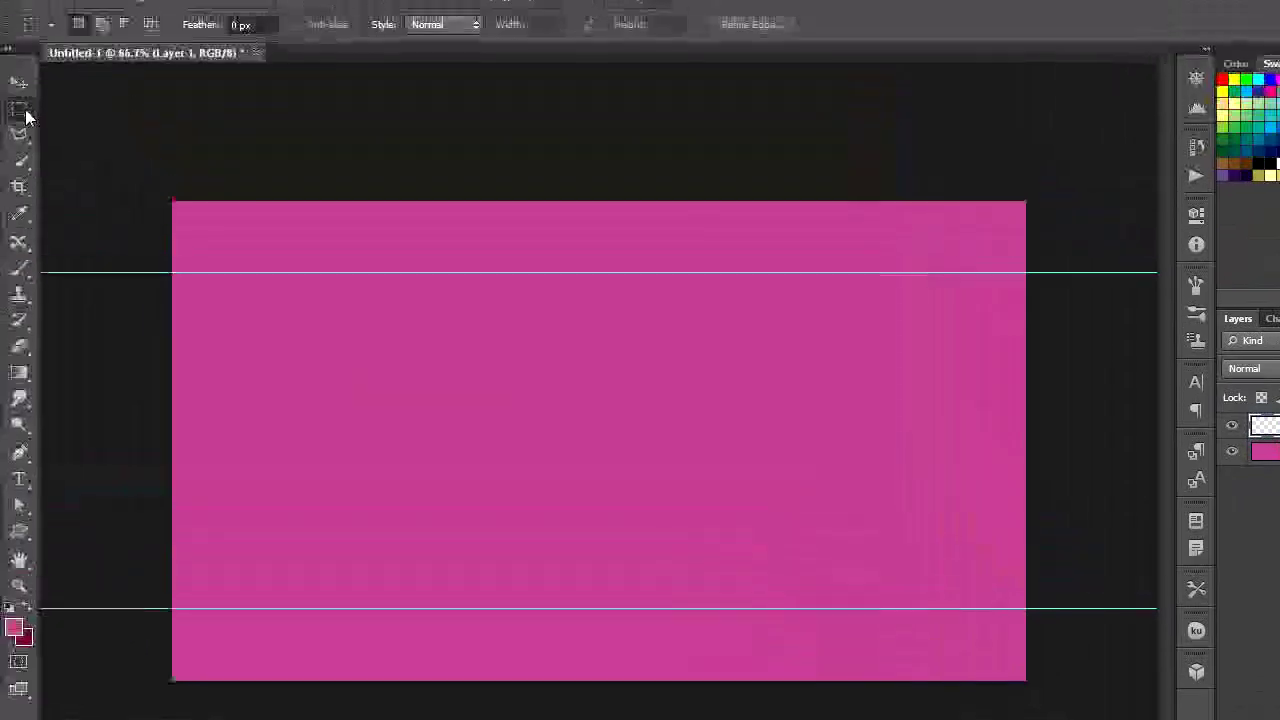
right_click(19, 129)
left_click(100, 126)
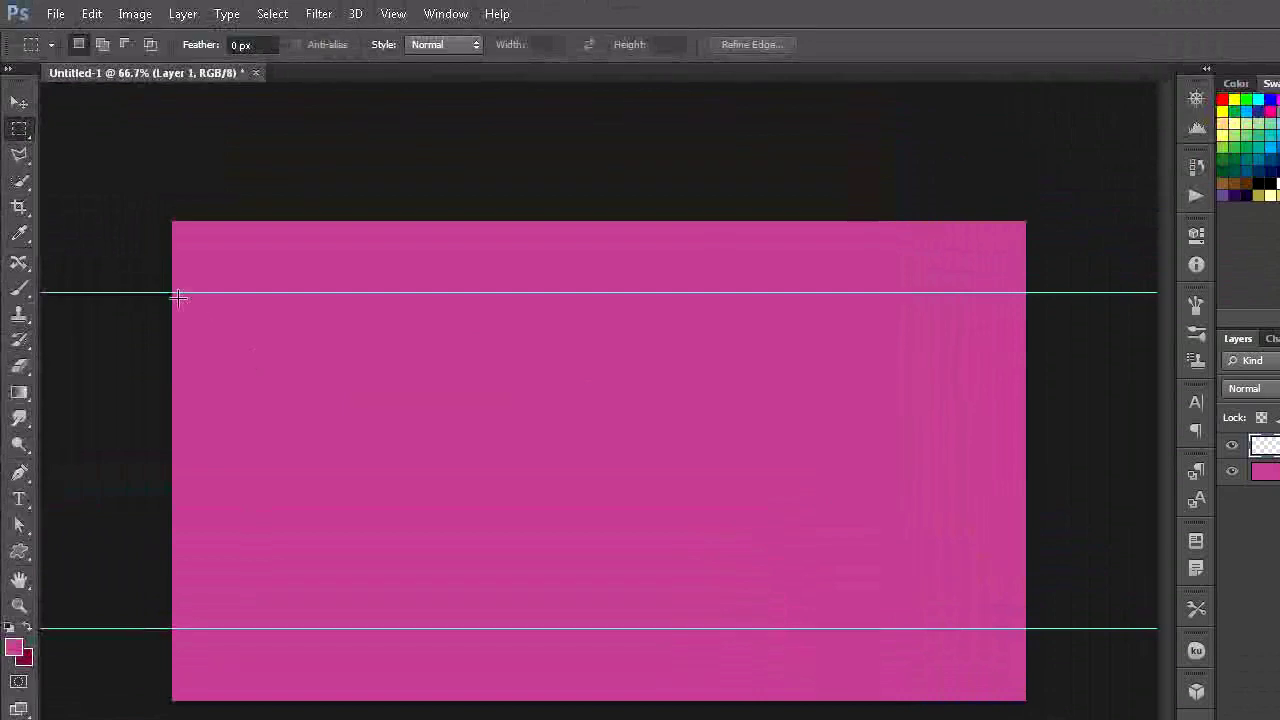
left_click_drag(172, 292, 1021, 623)
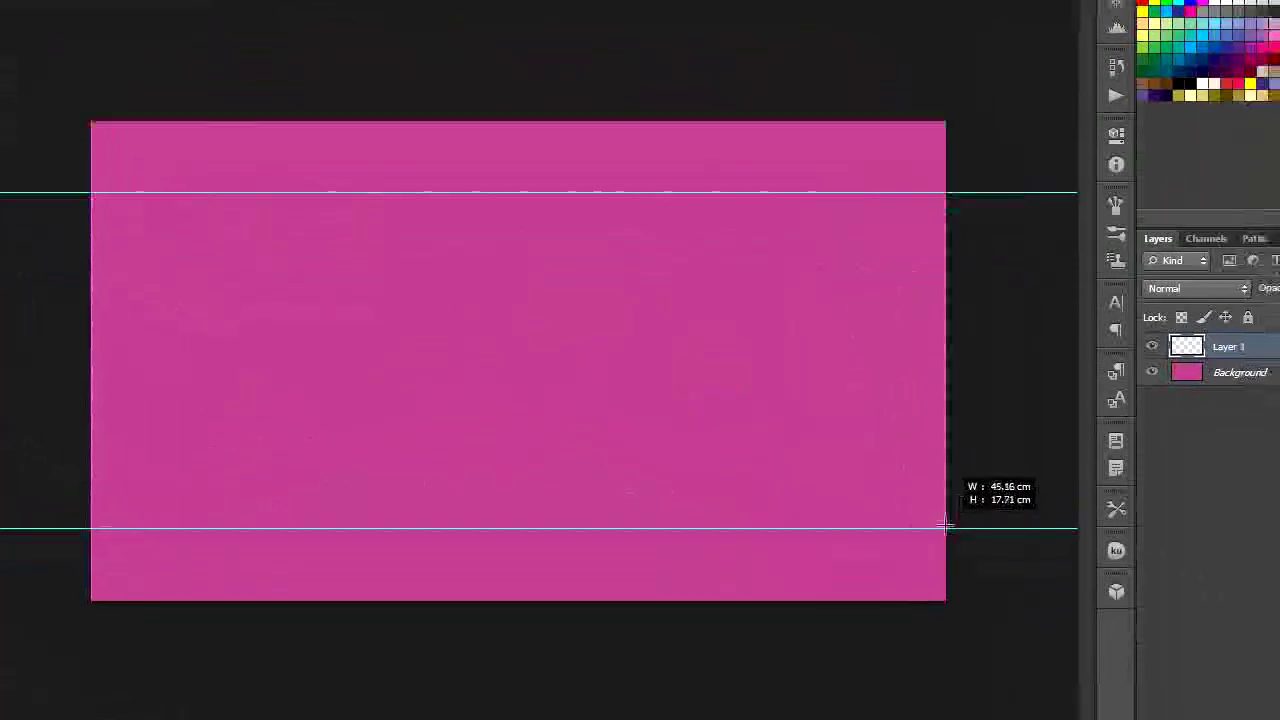
left_click_drag(960, 543, 964, 547)
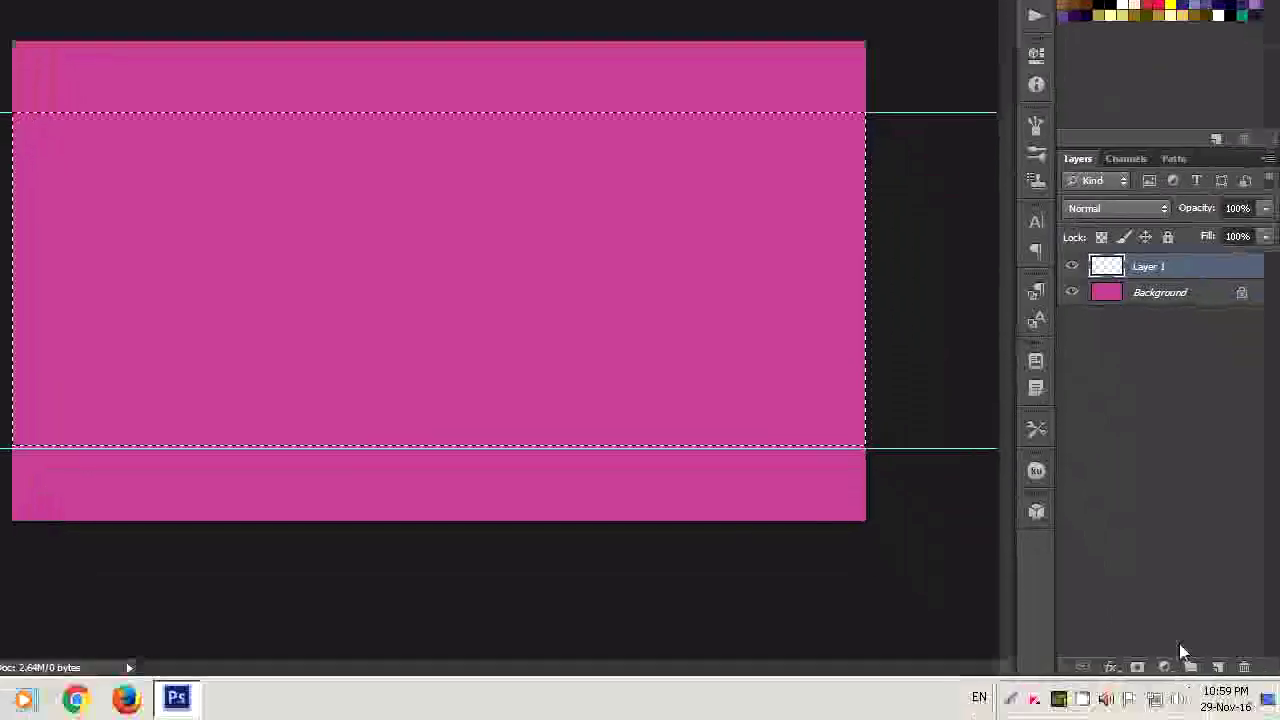
left_click(1163, 668)
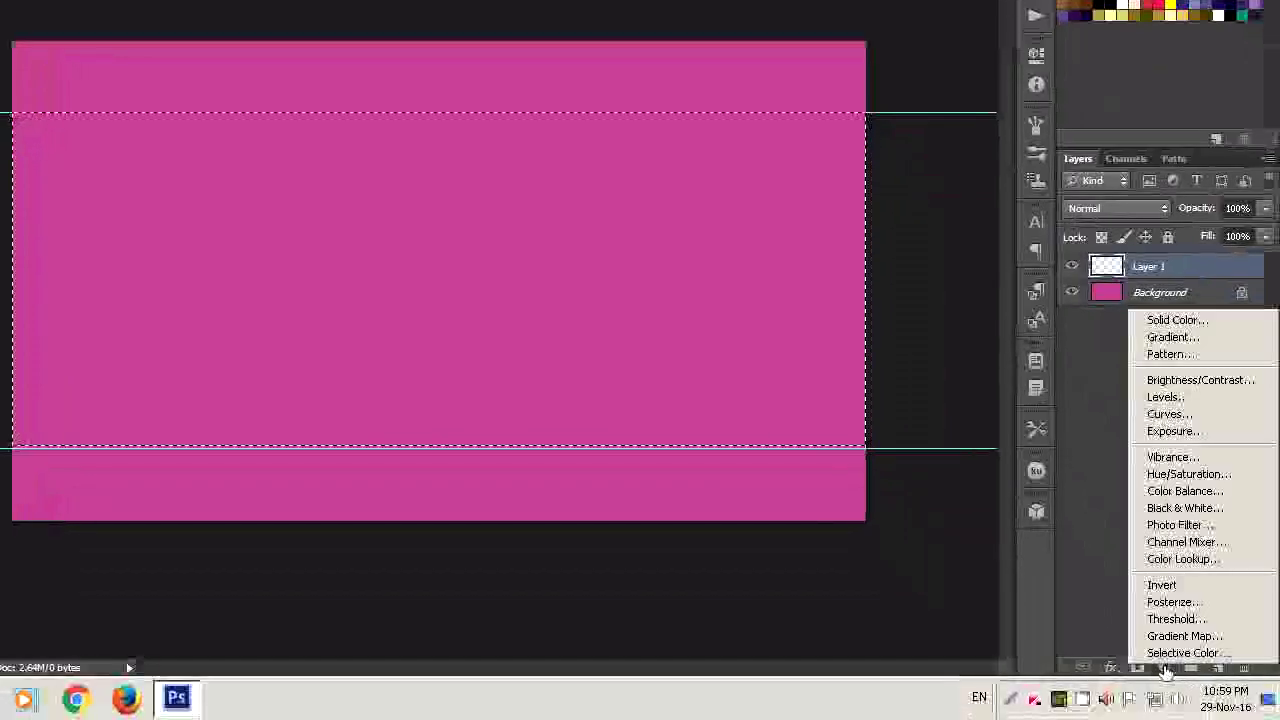
left_click(1170, 354)
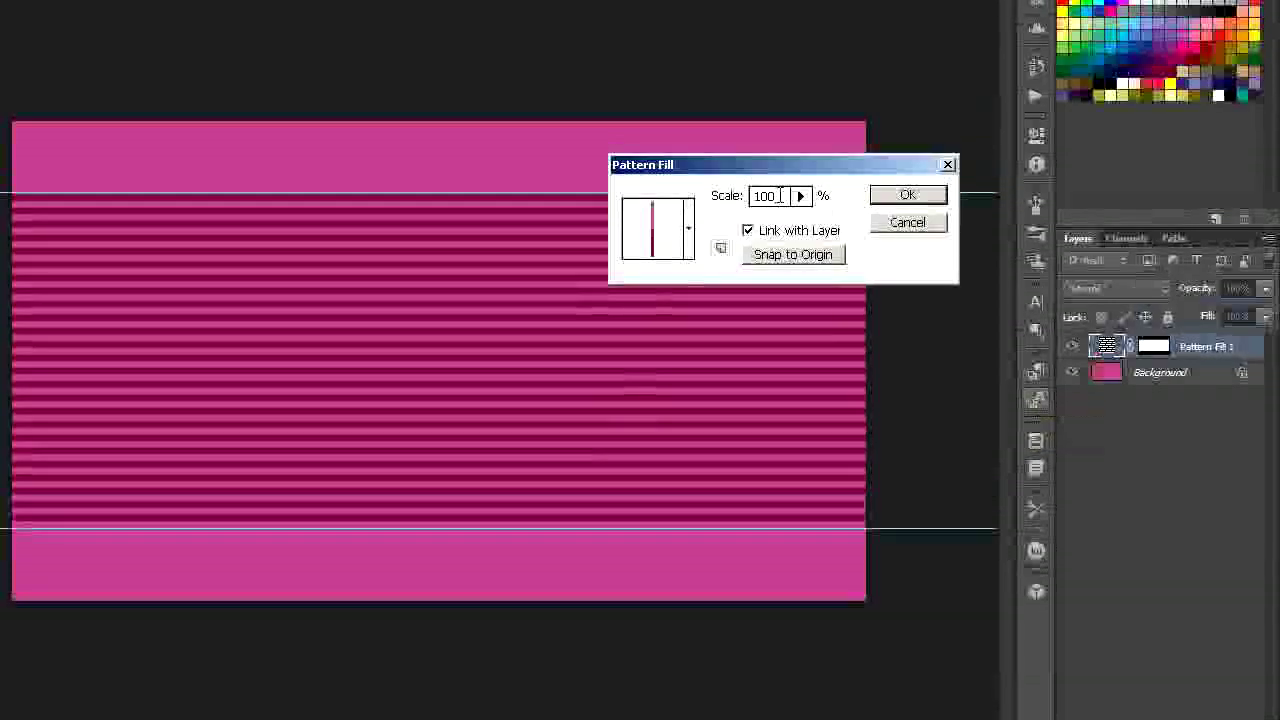
- Set the stripe pattern scale to 35% and apply the Pattern Fill
left_click_drag(801, 198, 803, 222)
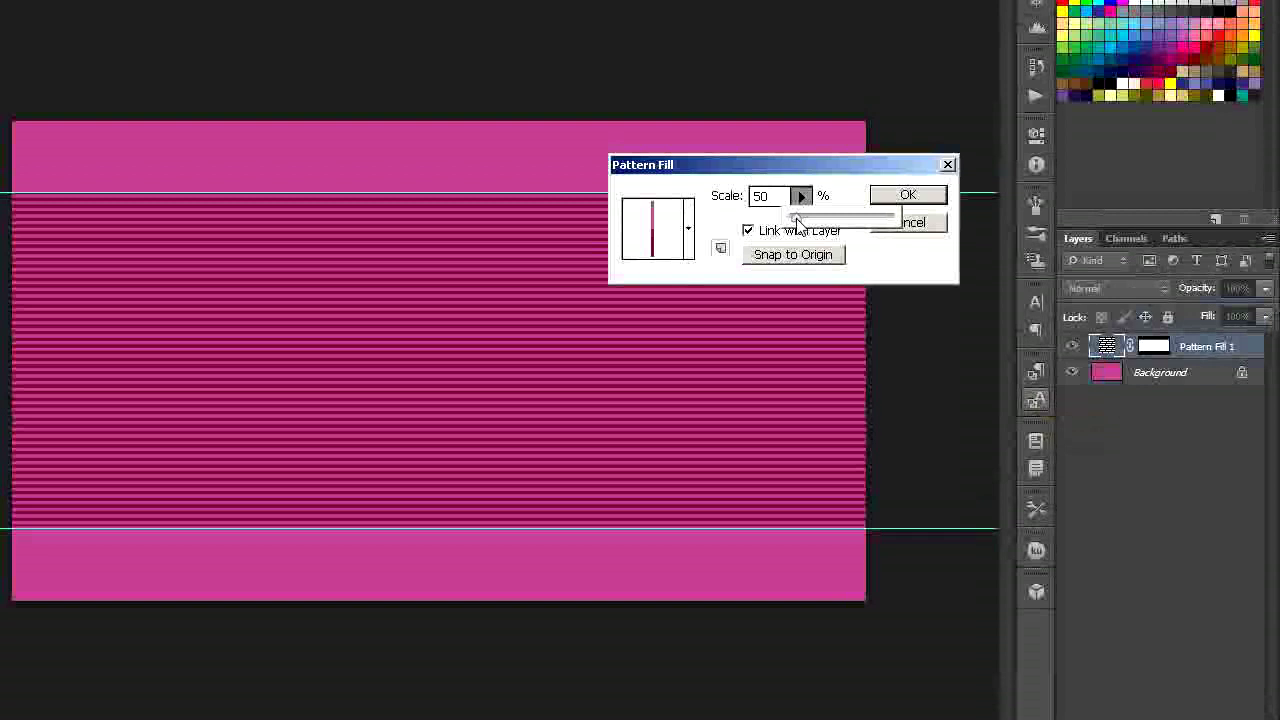
left_click_drag(798, 224, 795, 224)
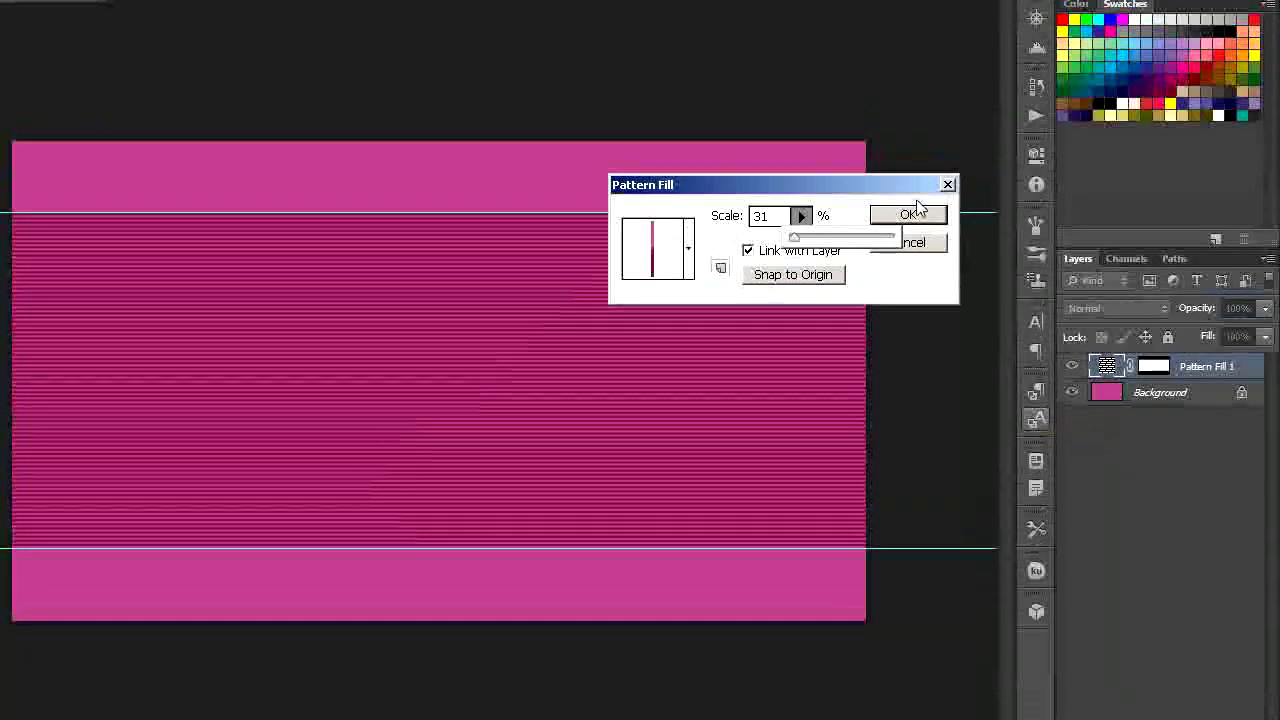
left_click(781, 217)
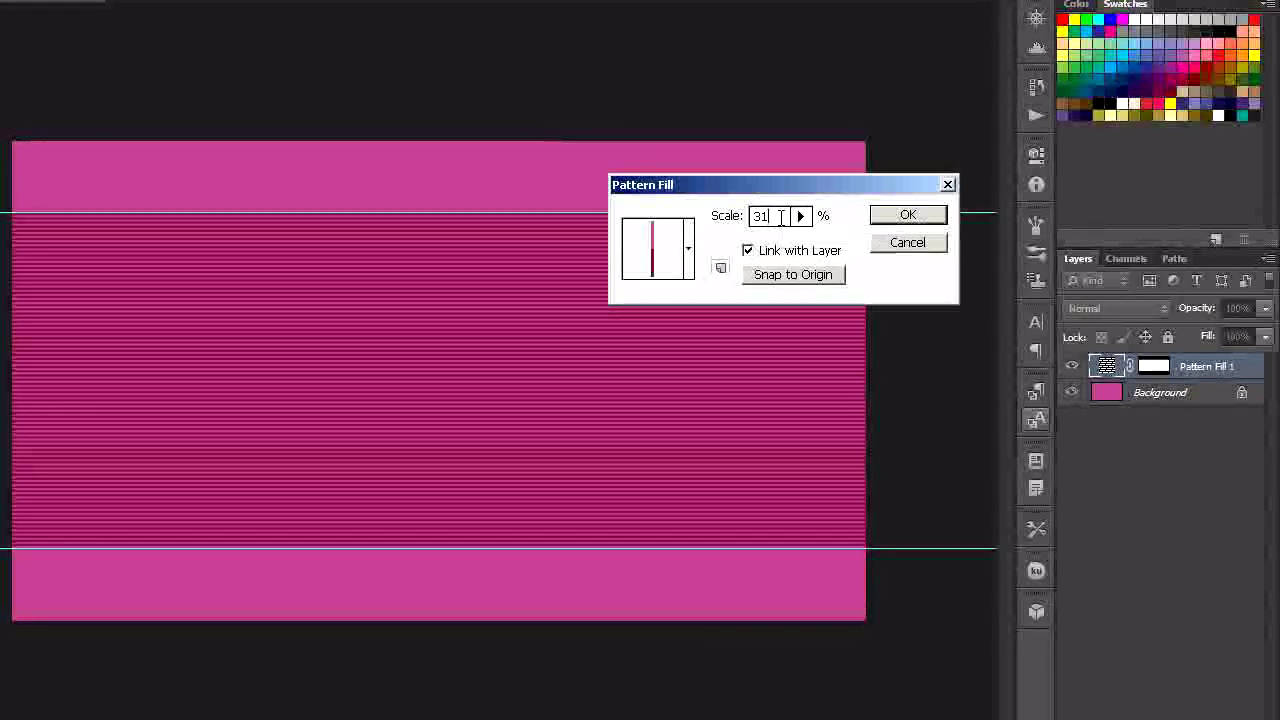
key("BackSpace")
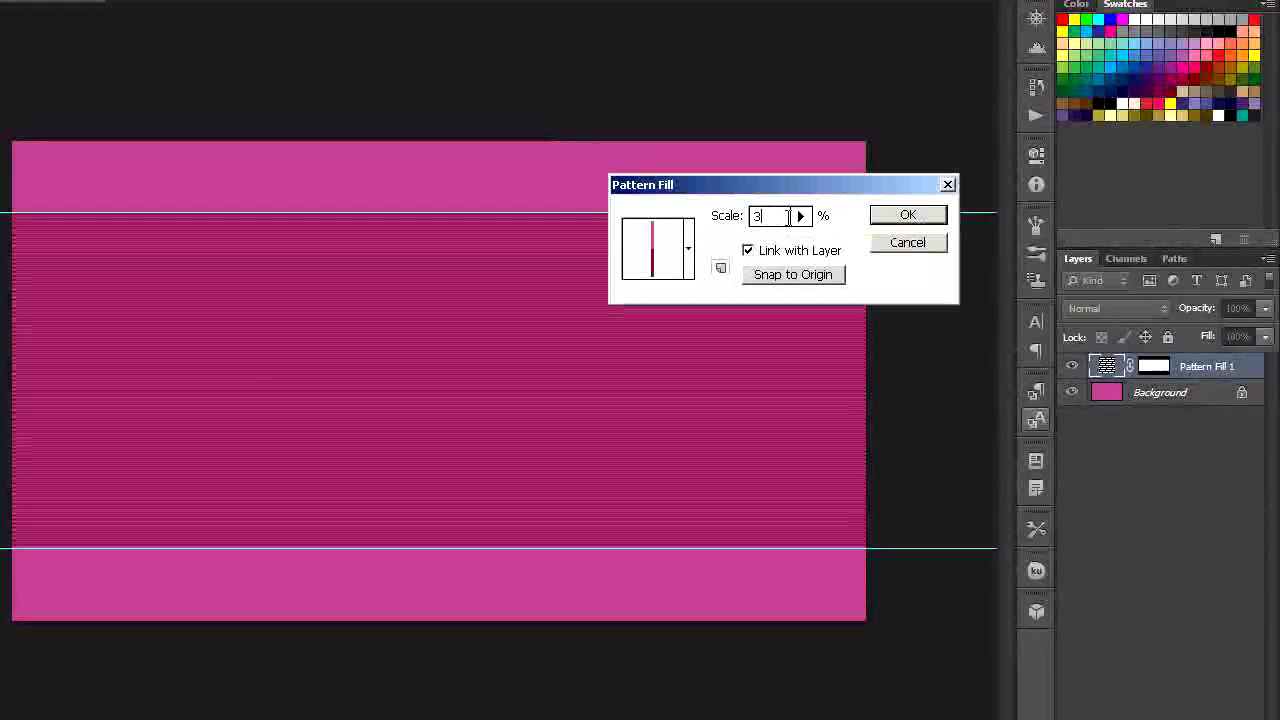
type("5")
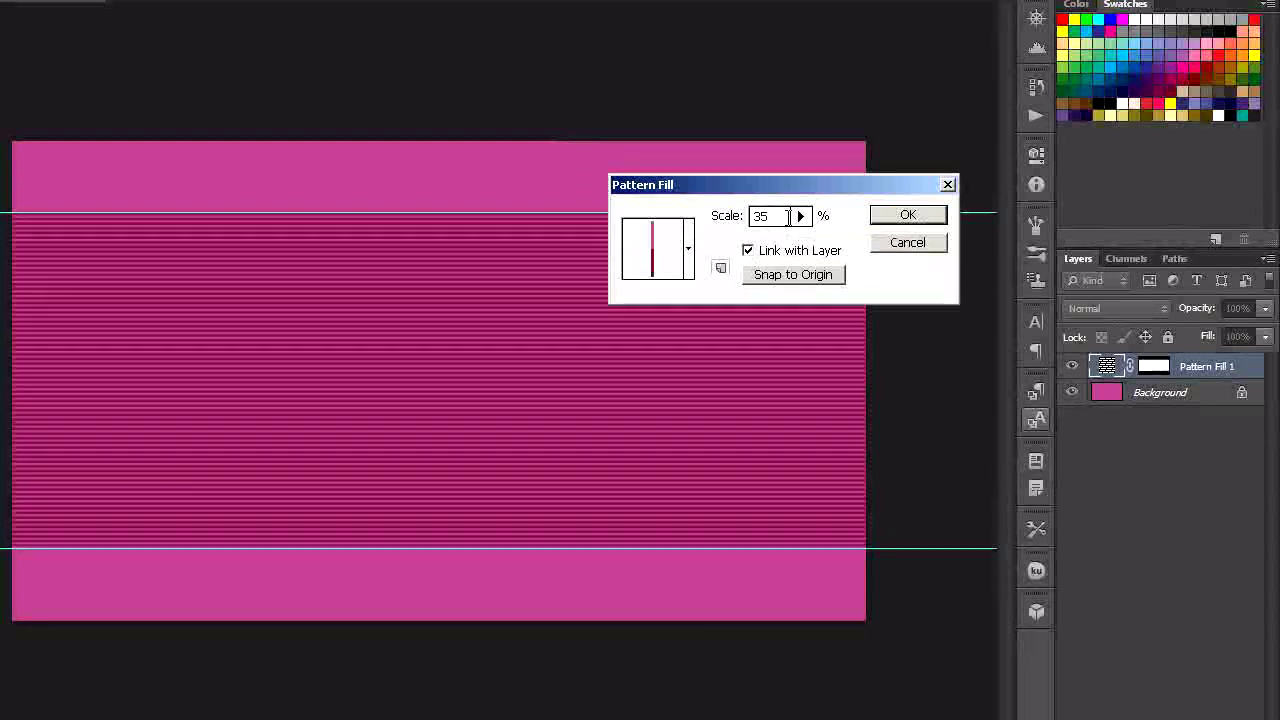
left_click(908, 215)
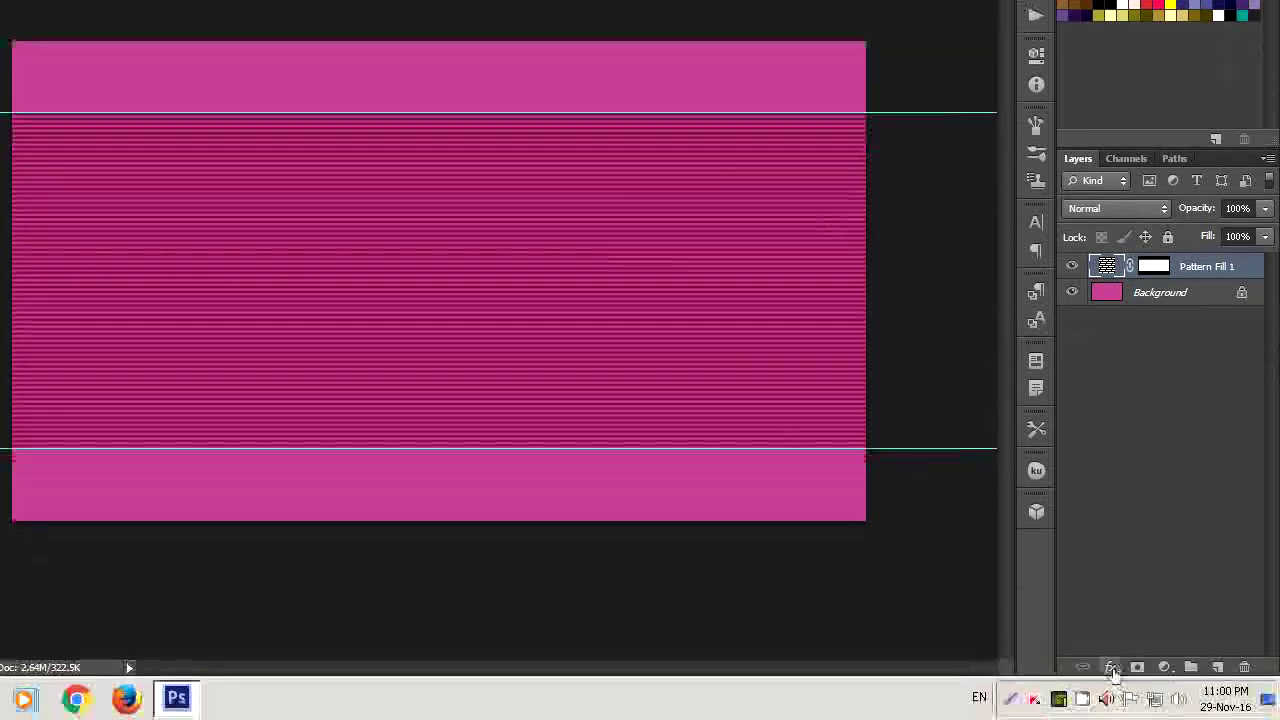
left_click(1110, 667)
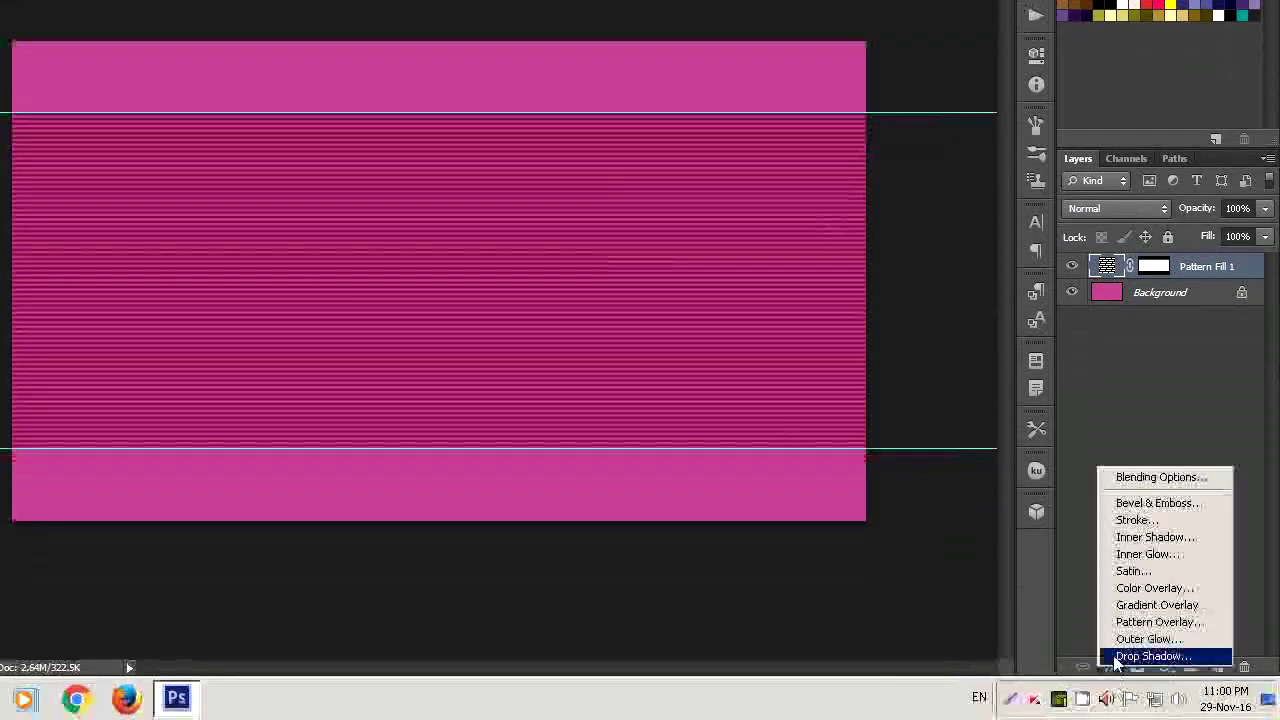
- Add a 5 px pale gold (e8c778) stroke around the striped band
left_click(1145, 521)
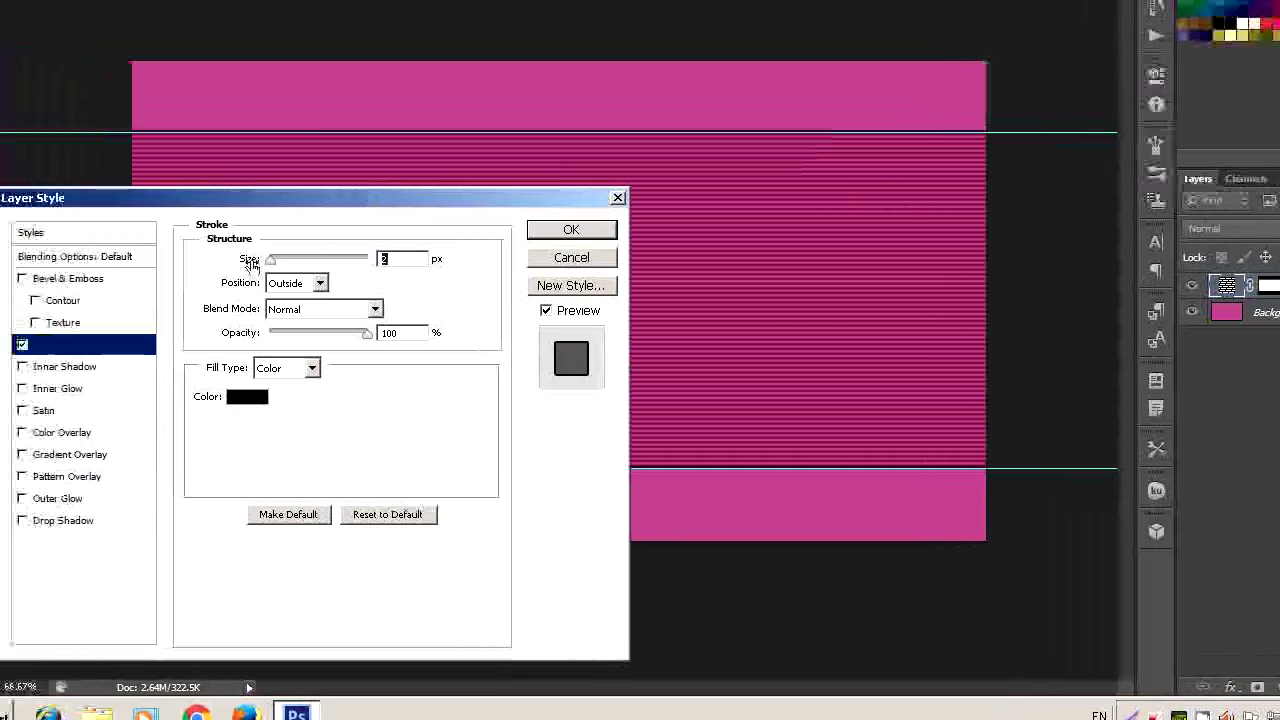
left_click(296, 400)
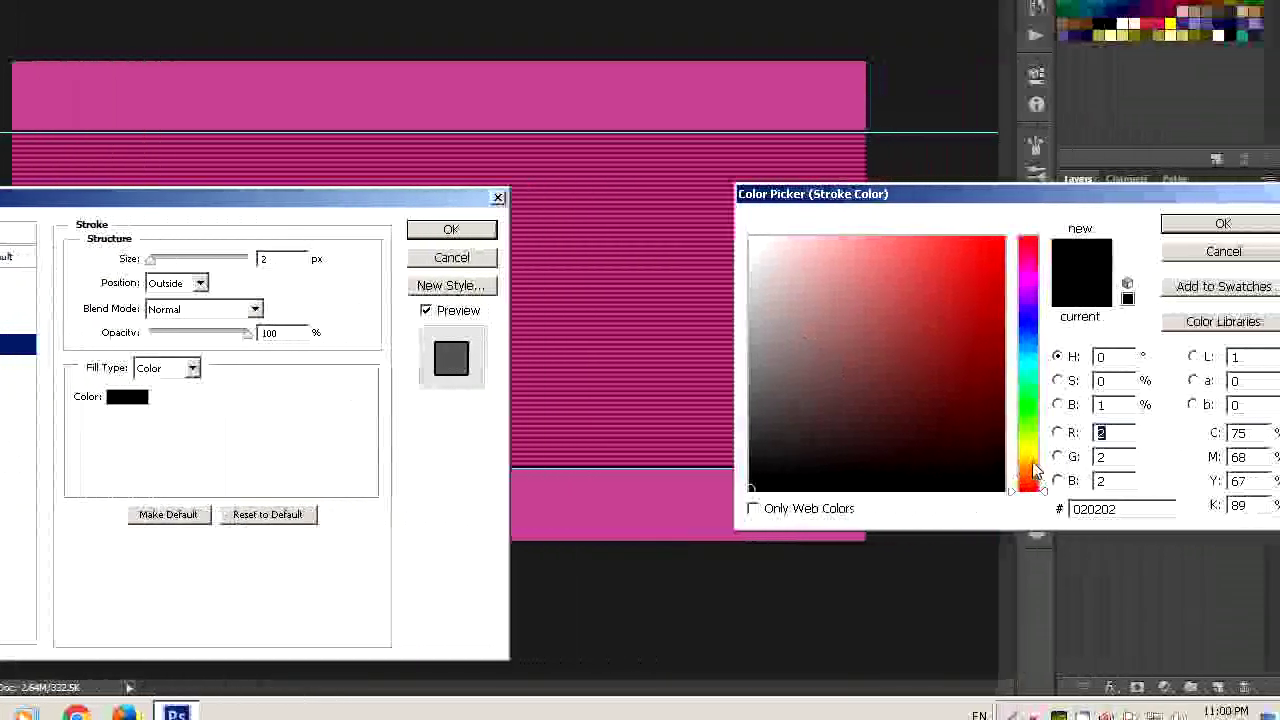
left_click_drag(1028, 486, 1028, 461)
left_click_drag(896, 280, 863, 252)
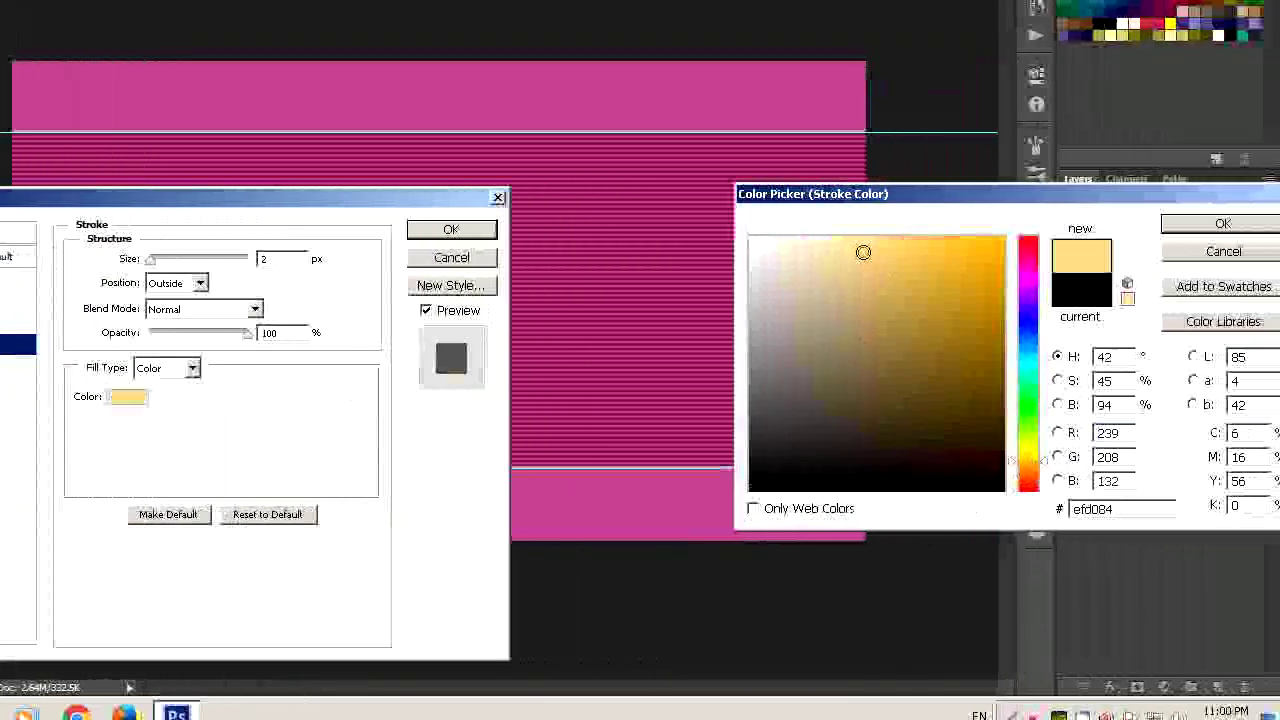
left_click(877, 276)
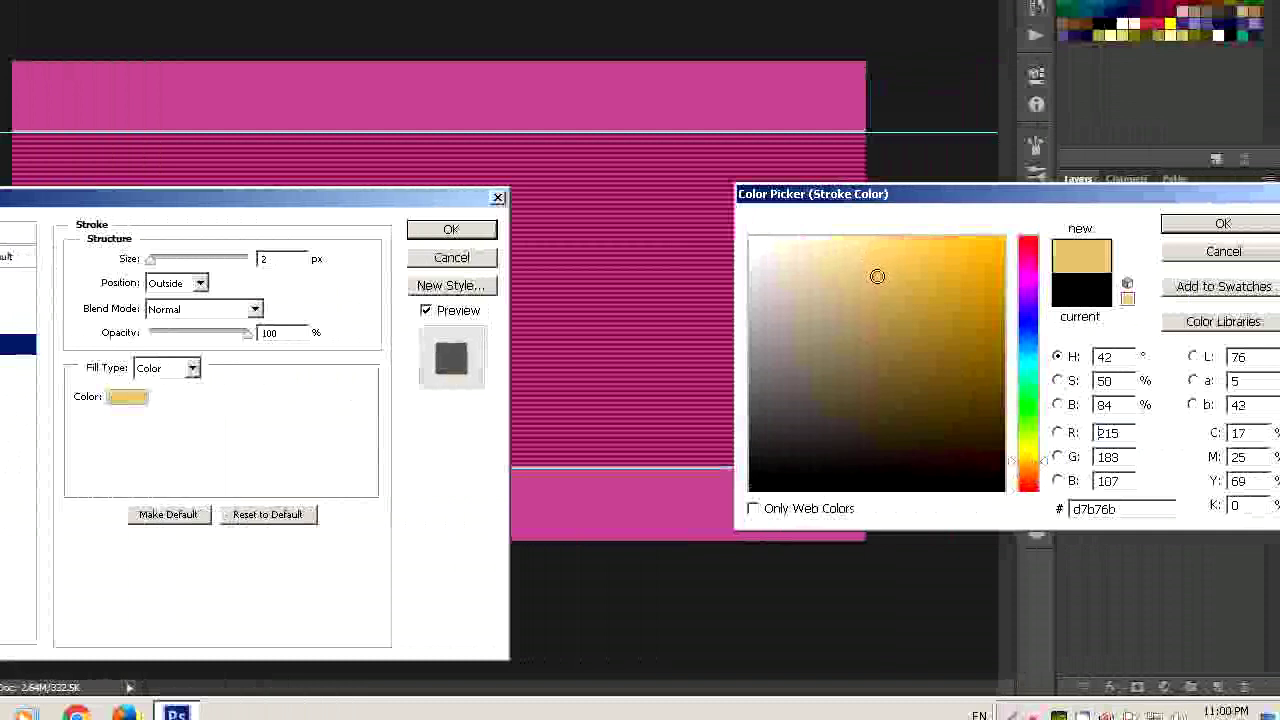
left_click(872, 259)
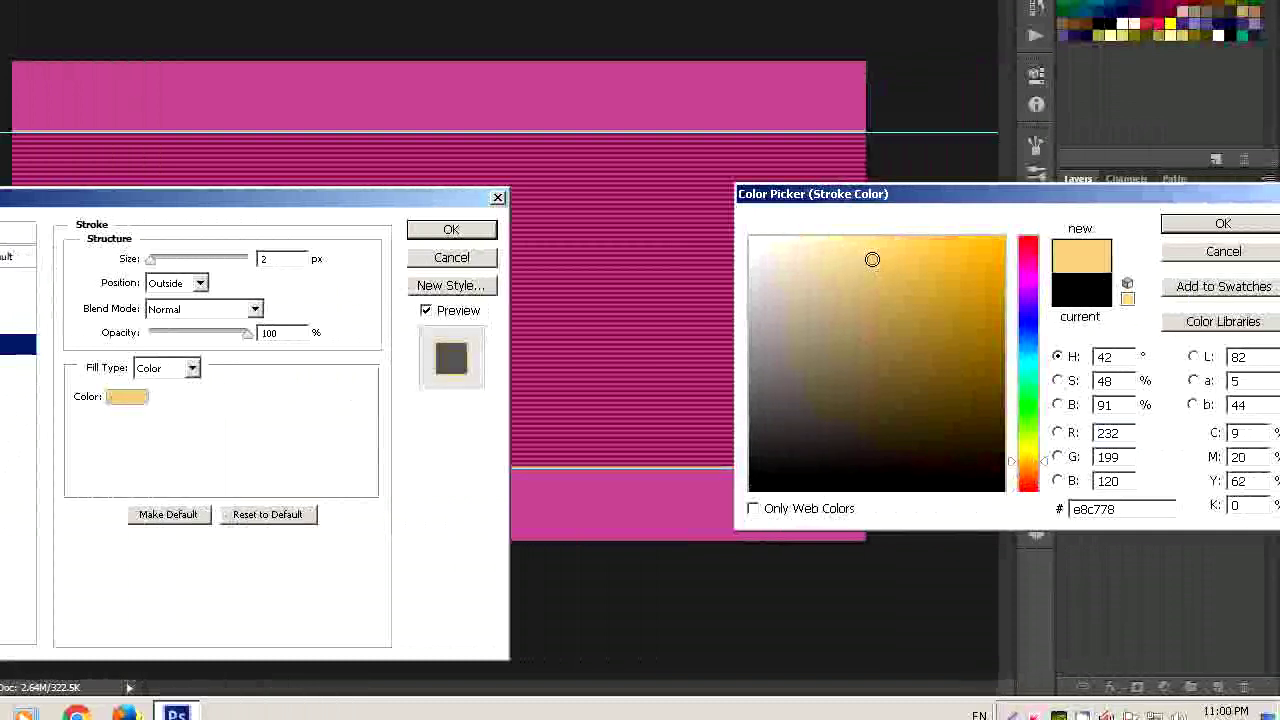
left_click(1183, 227)
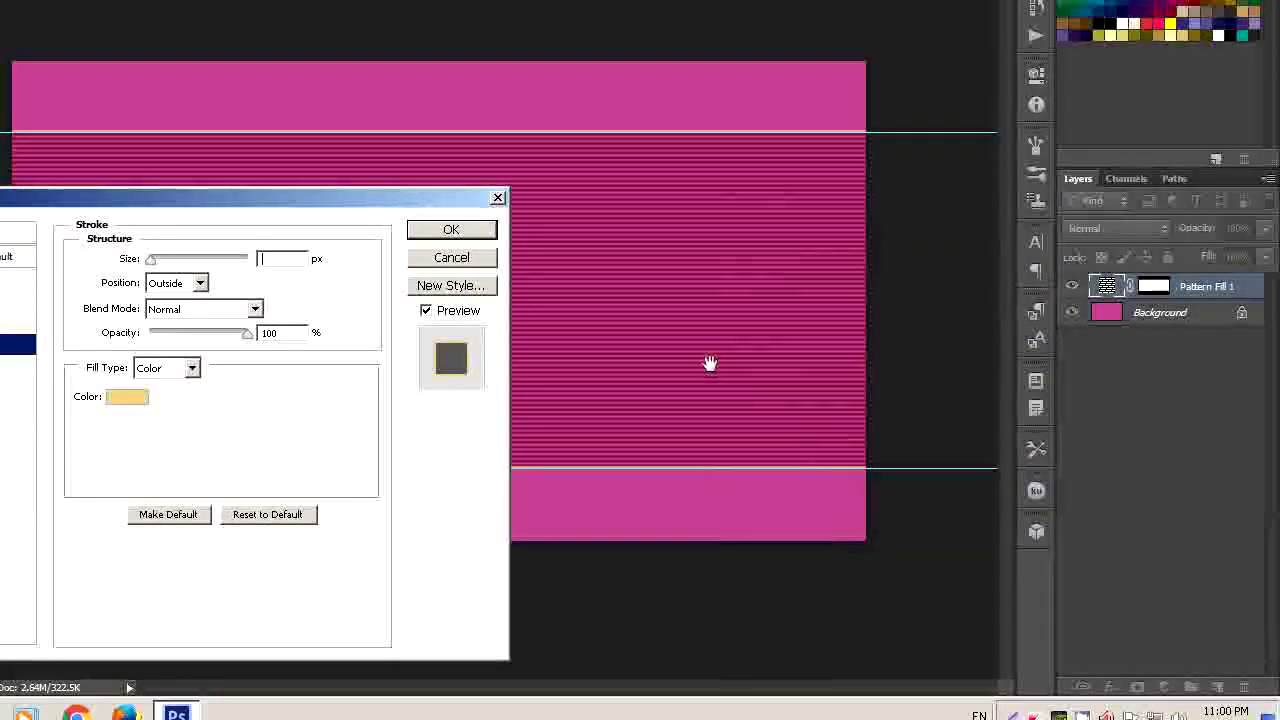
type("5")
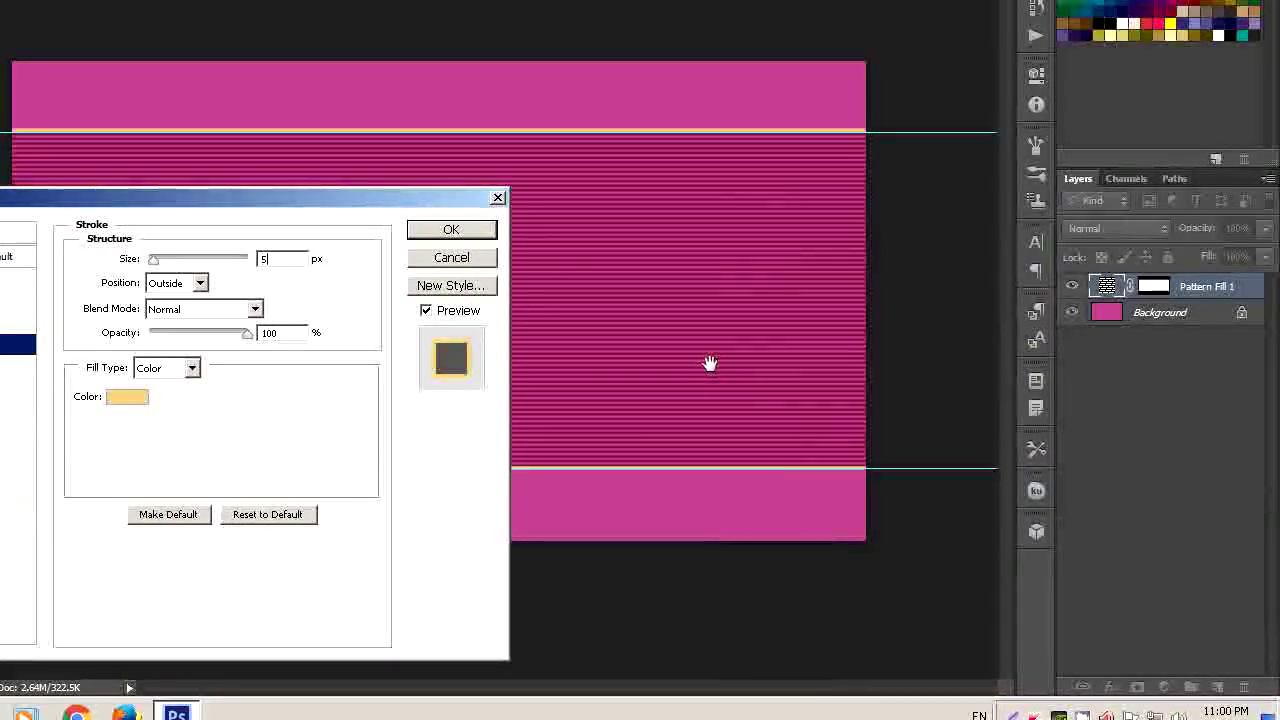
left_click(451, 230)
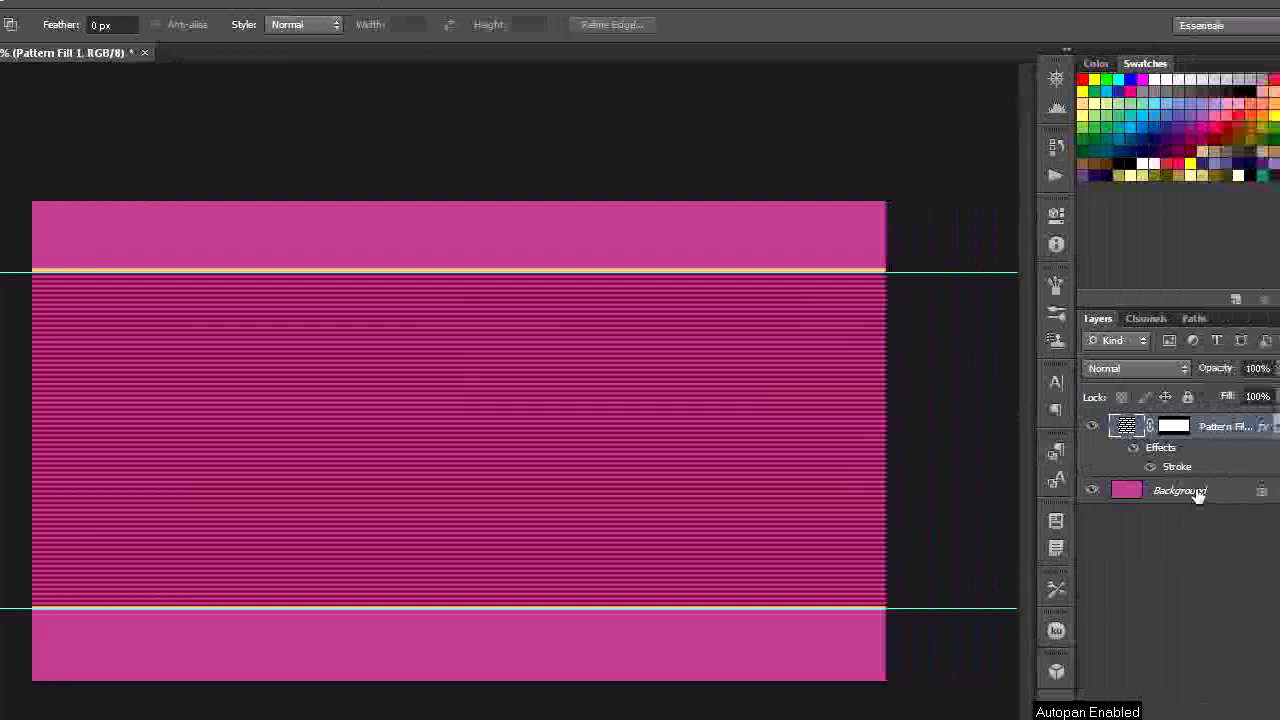
- Merge the striped band into the Background and set up a 450 px brush in muted gold bba774
right_click(1178, 495)
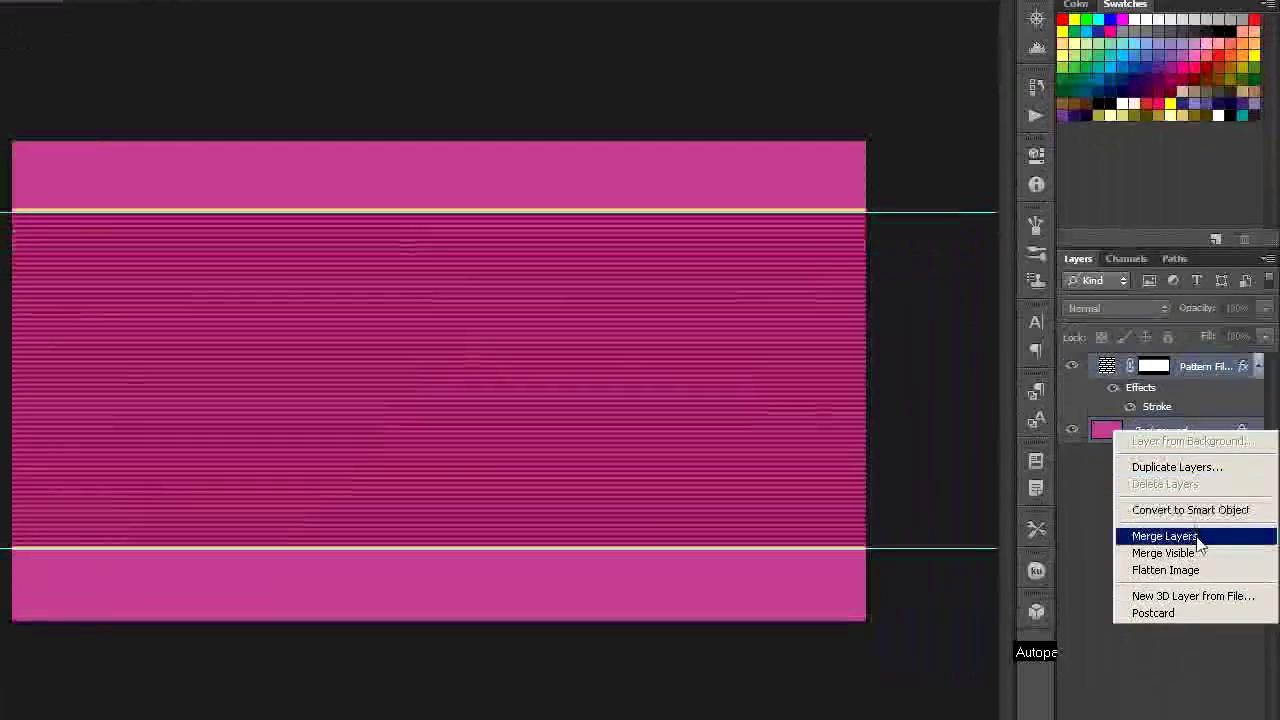
left_click(1198, 540)
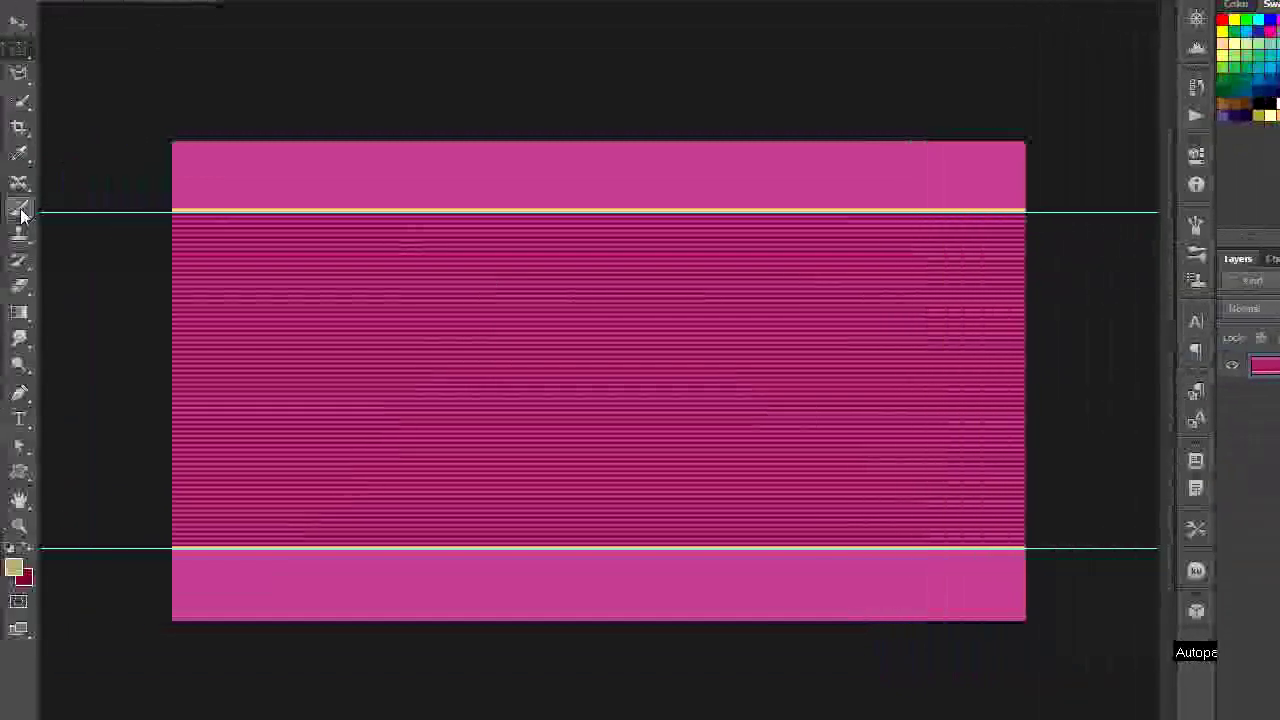
left_click(20, 211)
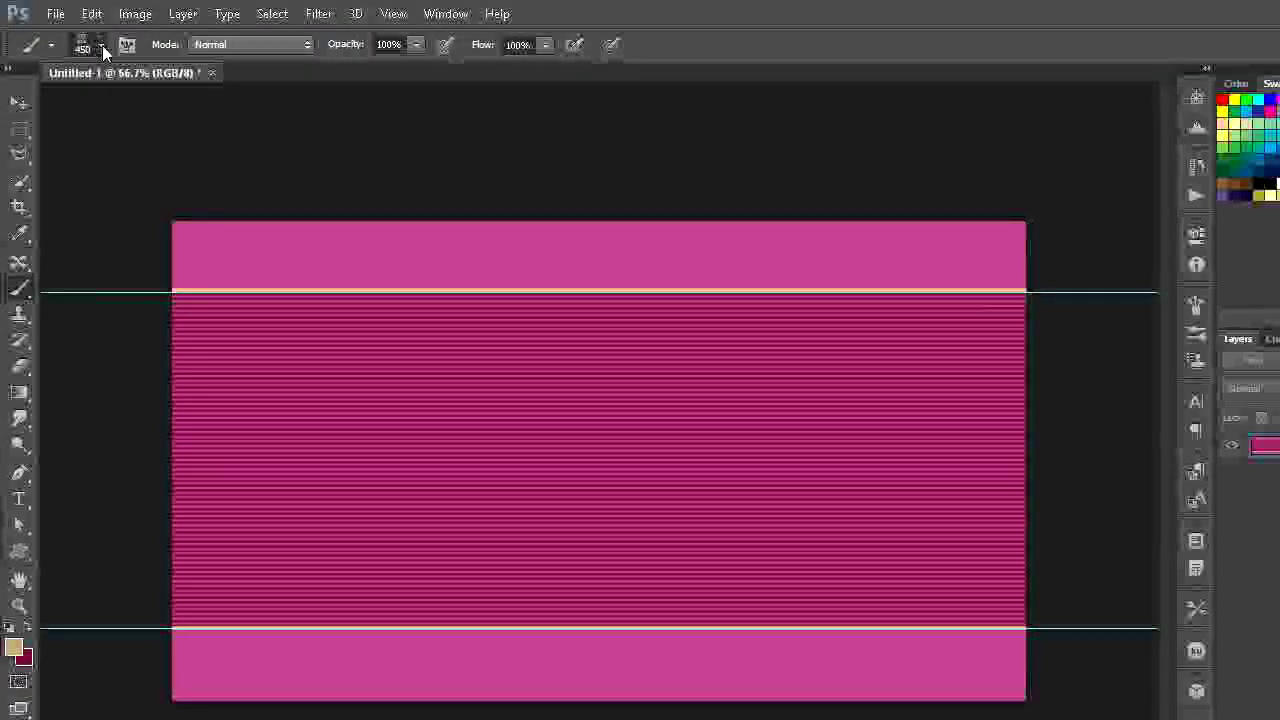
left_click(102, 45)
left_click(102, 45)
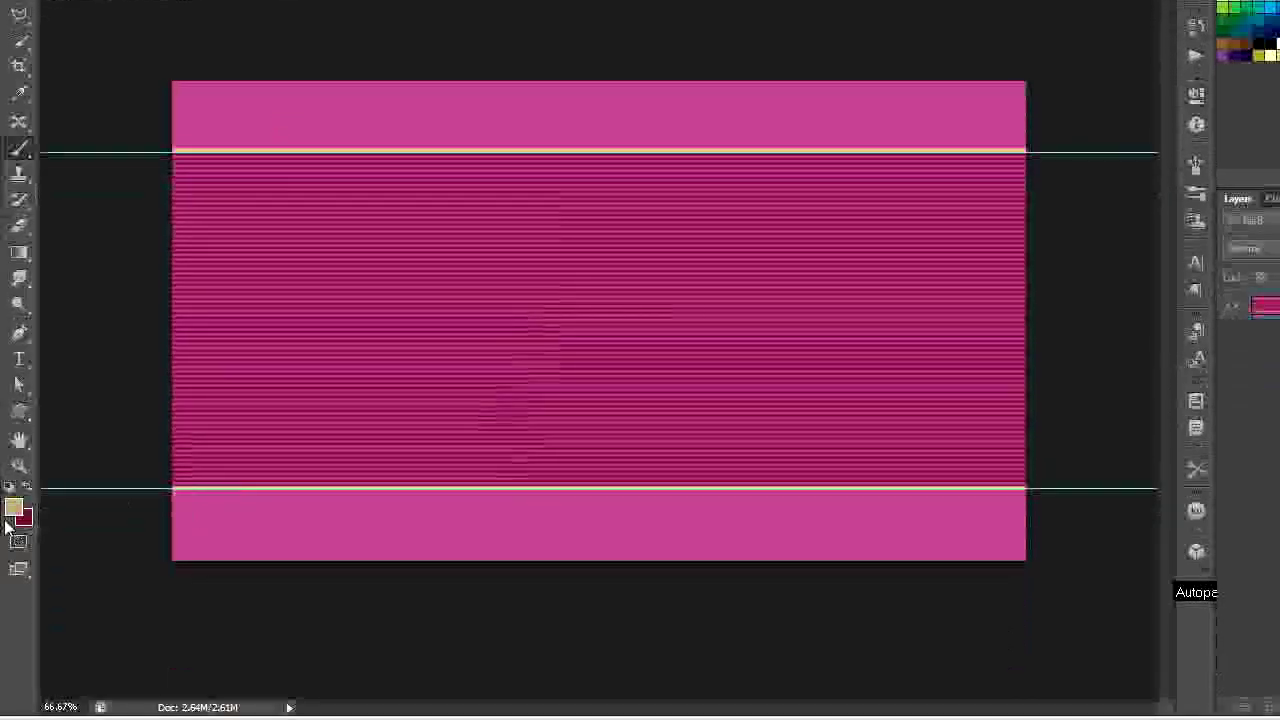
left_click(14, 509)
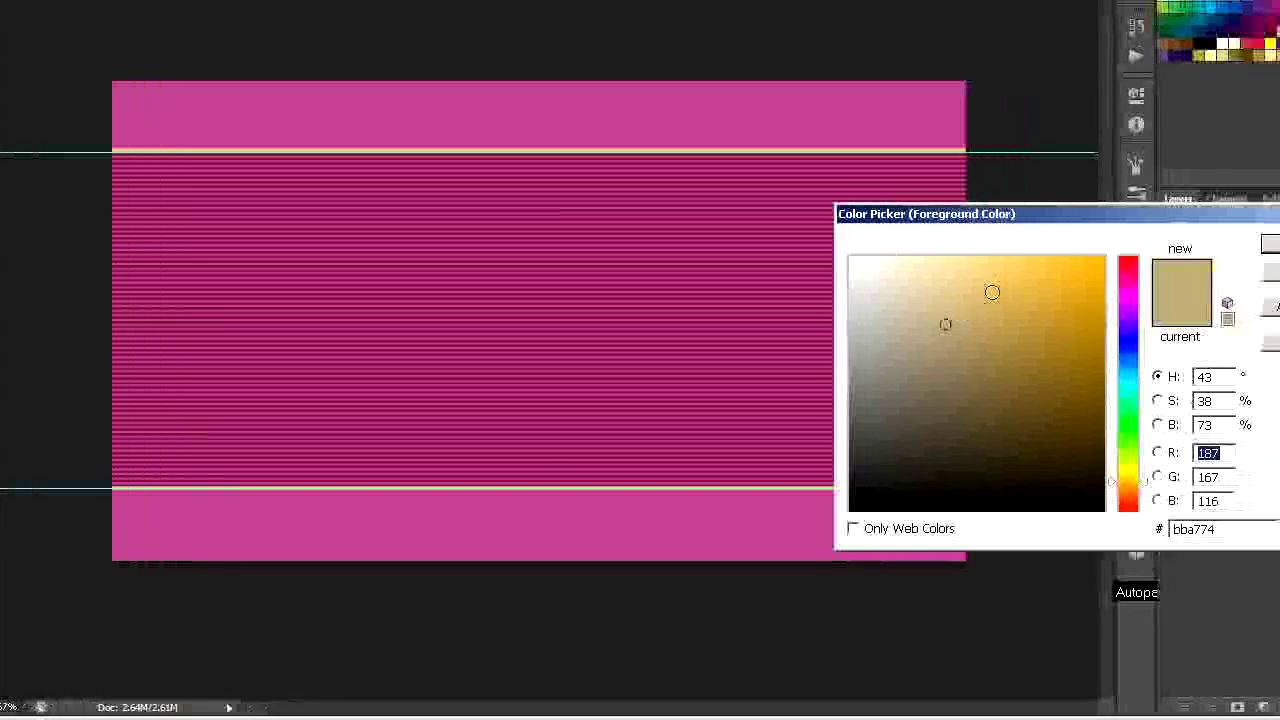
left_click(1242, 244)
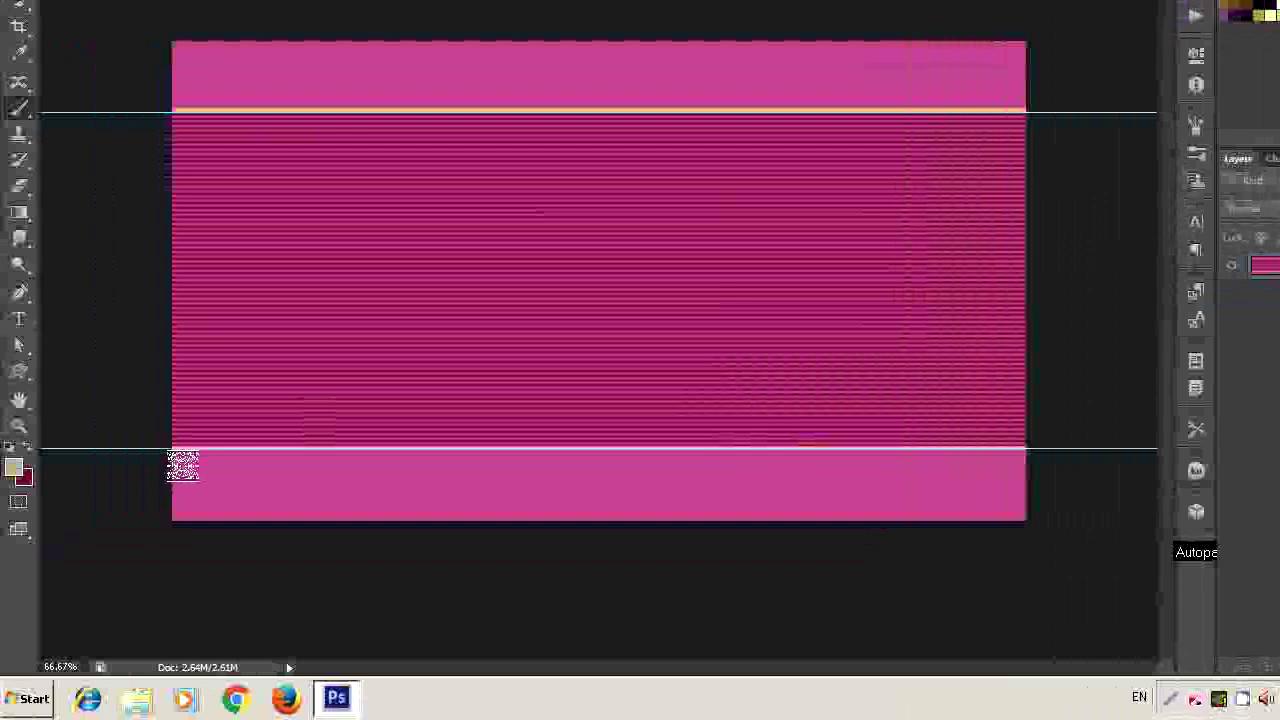
- Paint ornamental gold-and-pink border motifs across the full bottom and top bands
left_click_drag(183, 465, 465, 478)
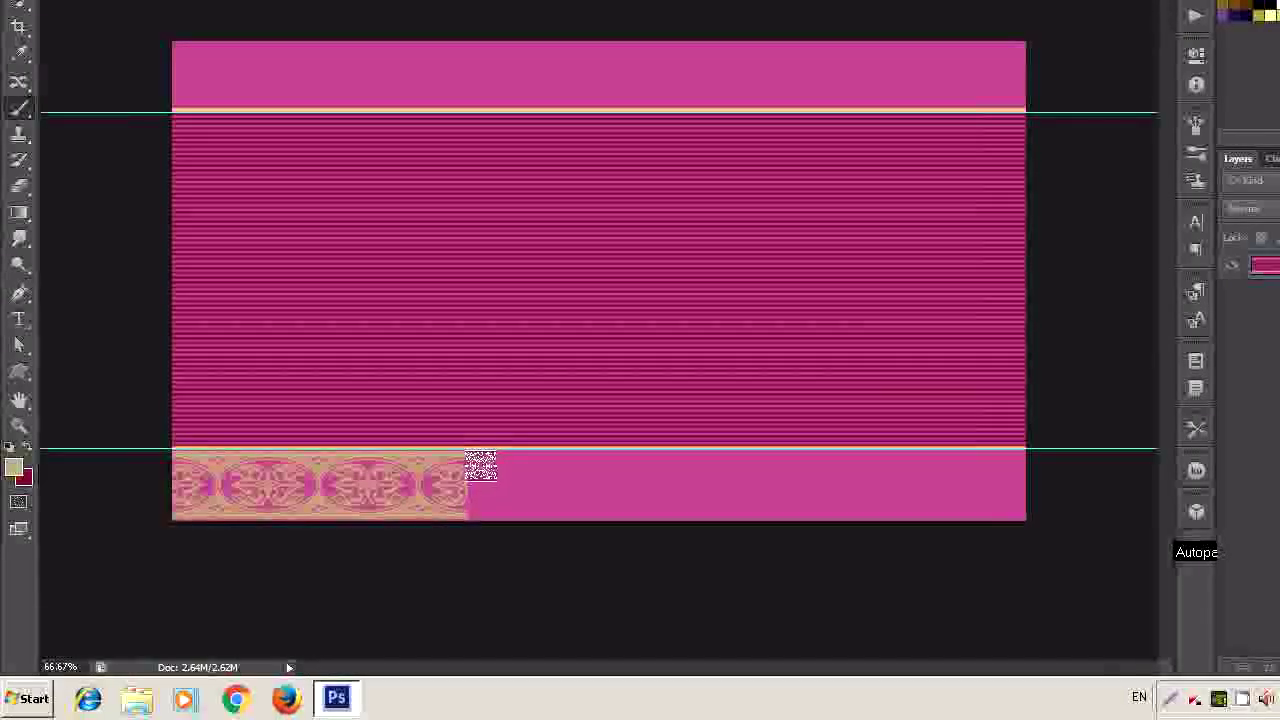
left_click_drag(480, 465, 766, 470)
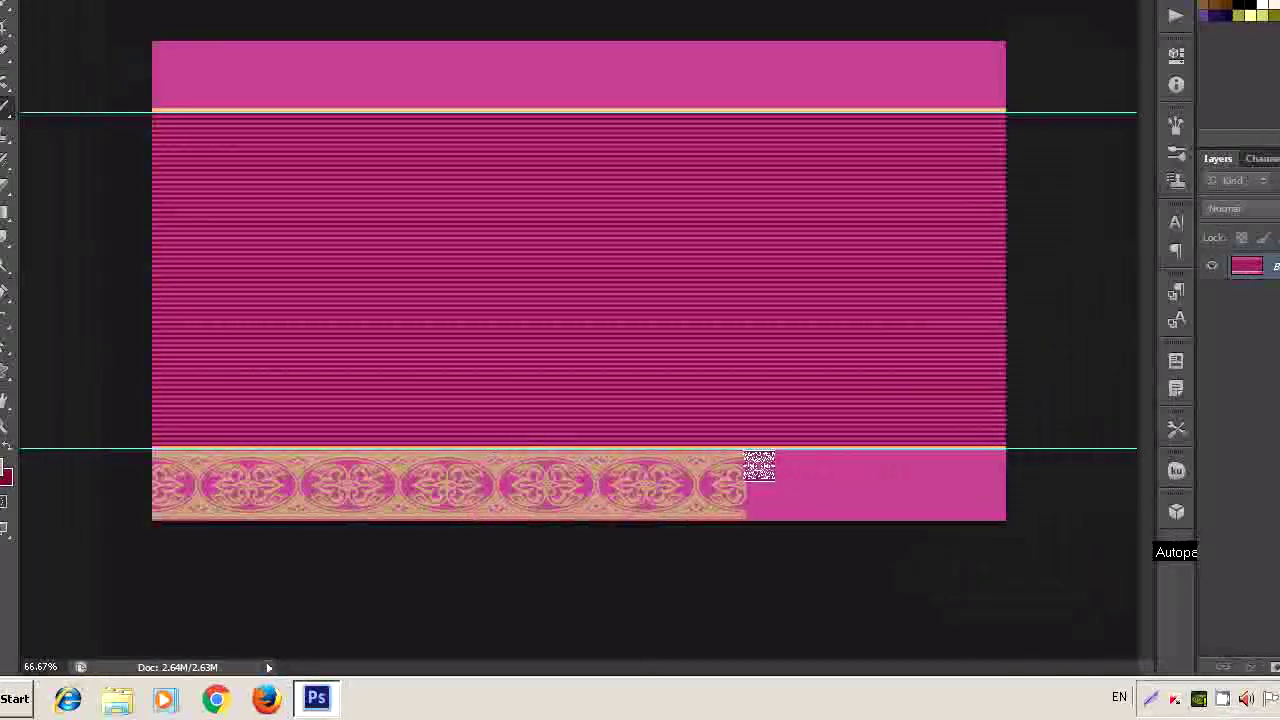
left_click_drag(759, 466, 1000, 470)
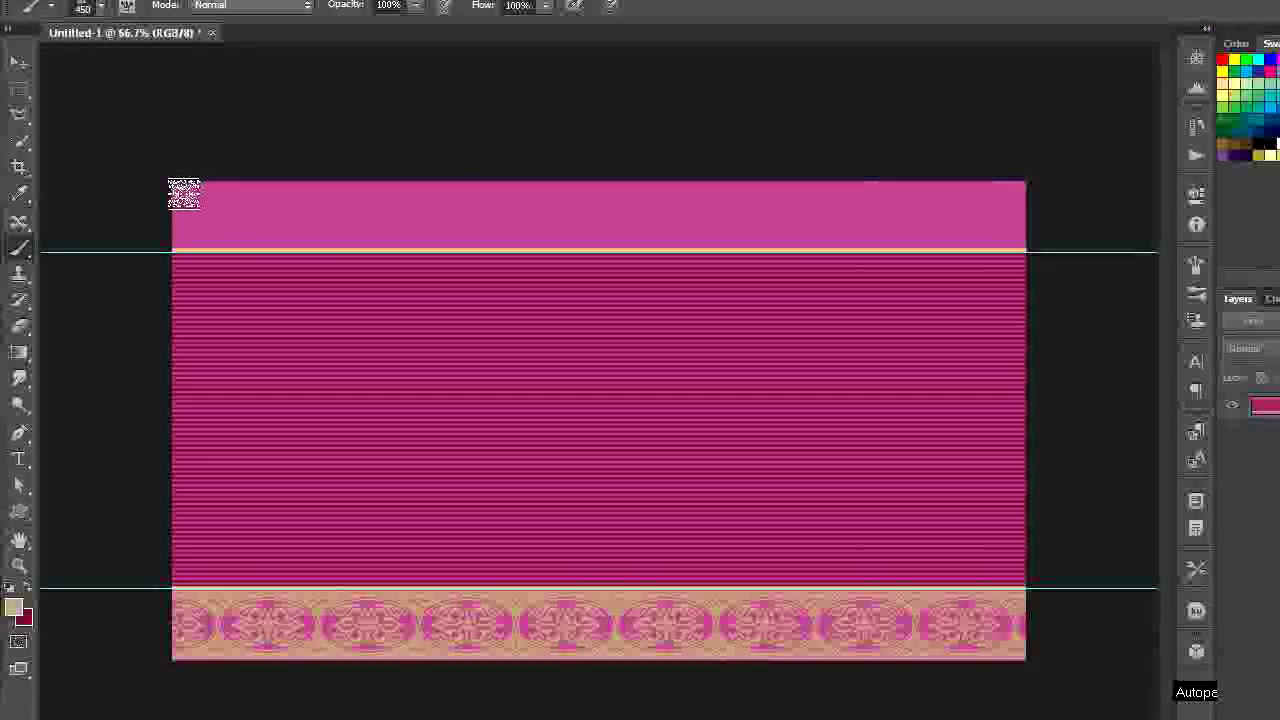
left_click_drag(184, 194, 466, 196)
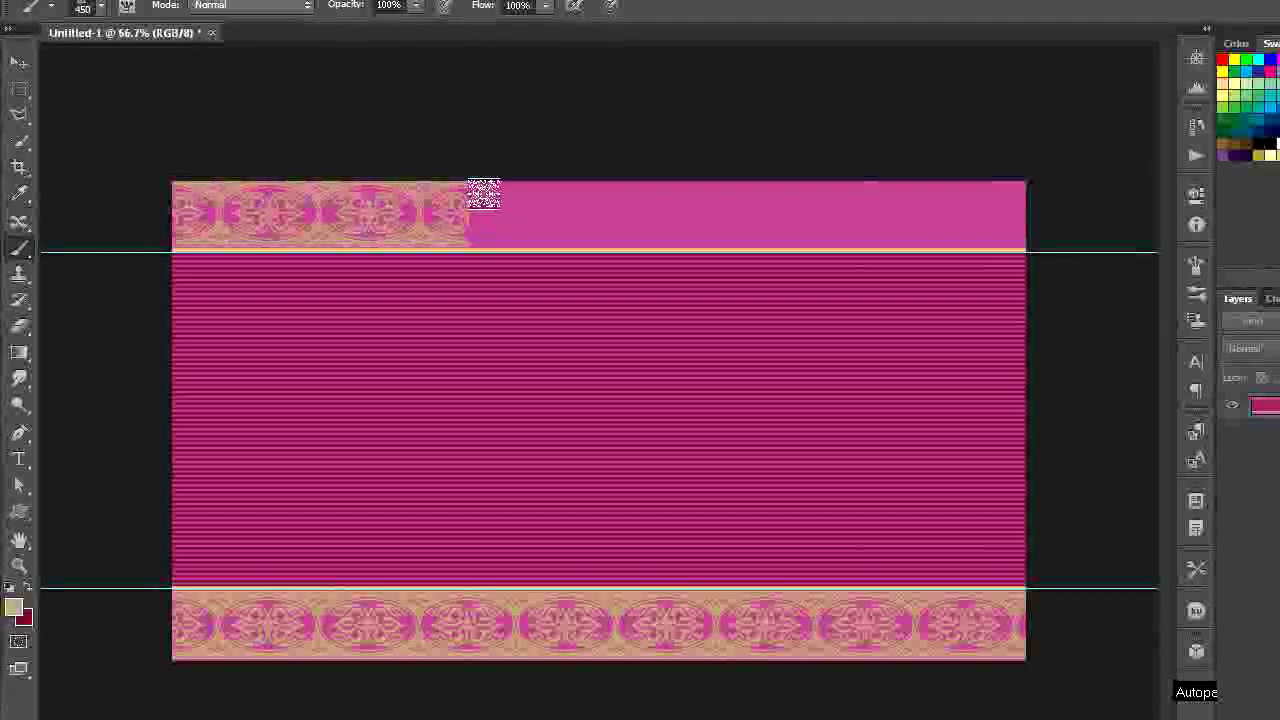
left_click_drag(483, 194, 766, 198)
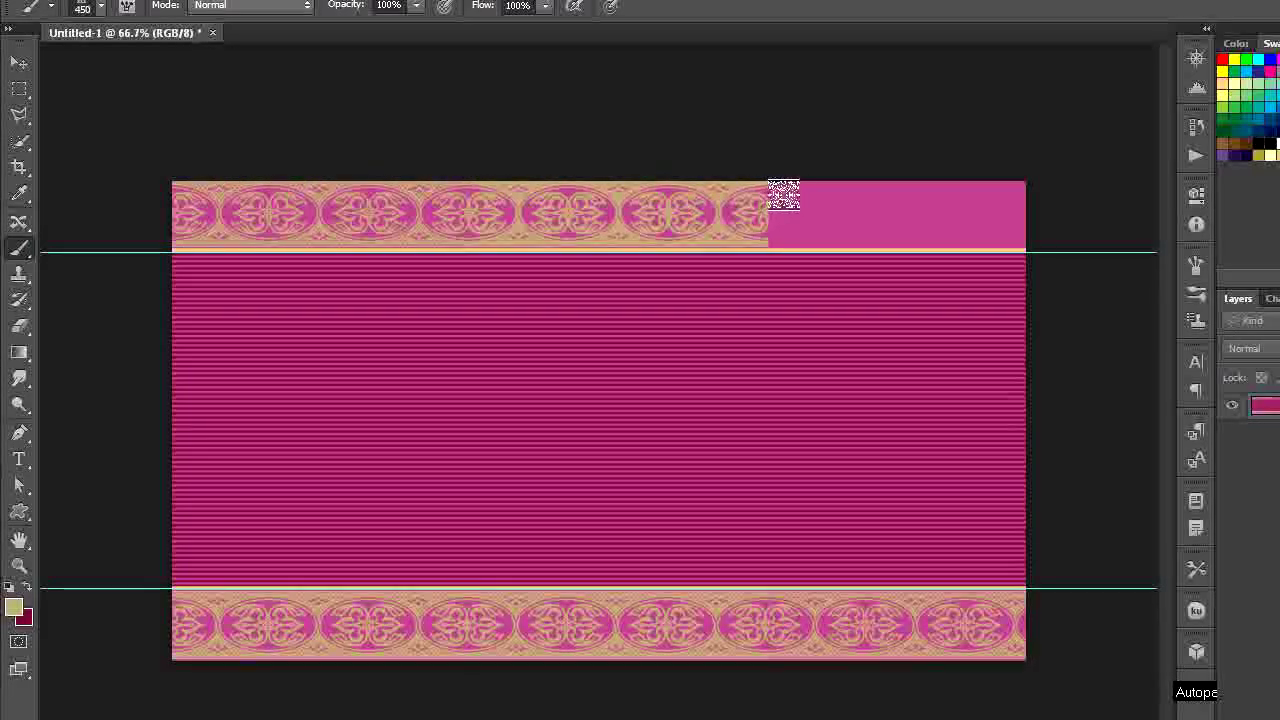
left_click_drag(783, 195, 780, 194)
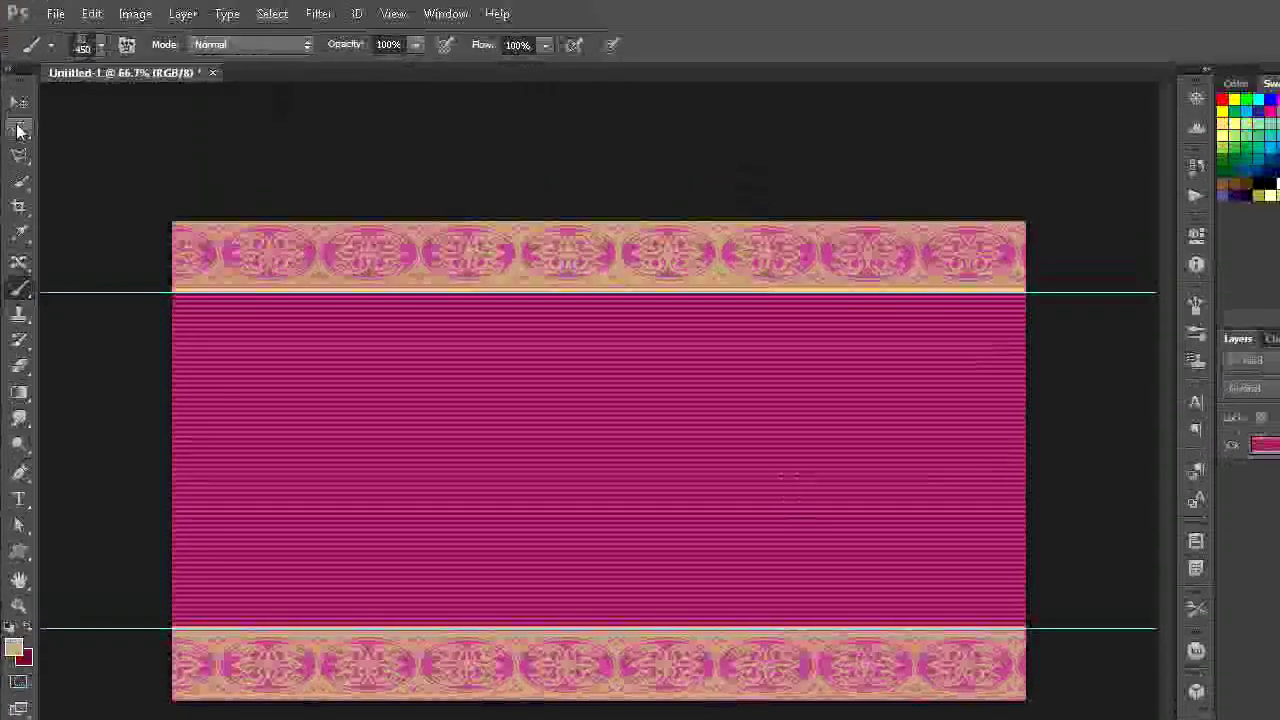
- Clear the old guides and add a horizontal guide at 50%
left_click(20, 128)
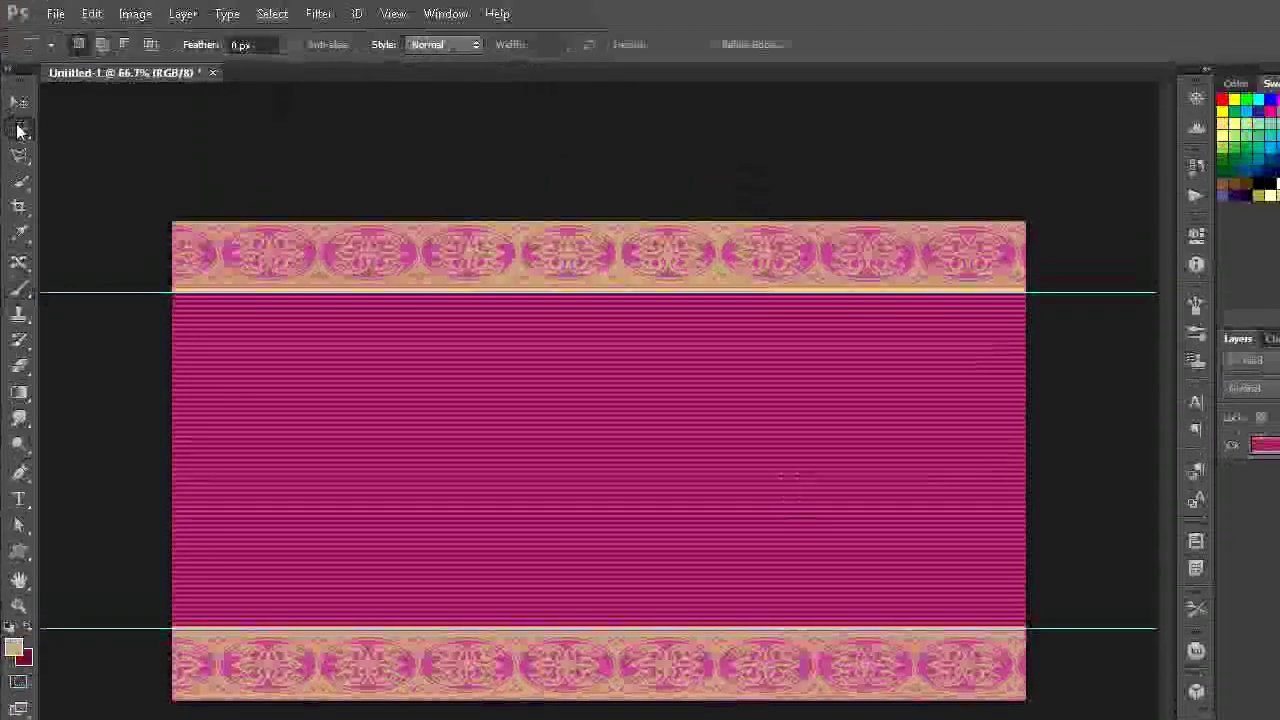
left_click(392, 13)
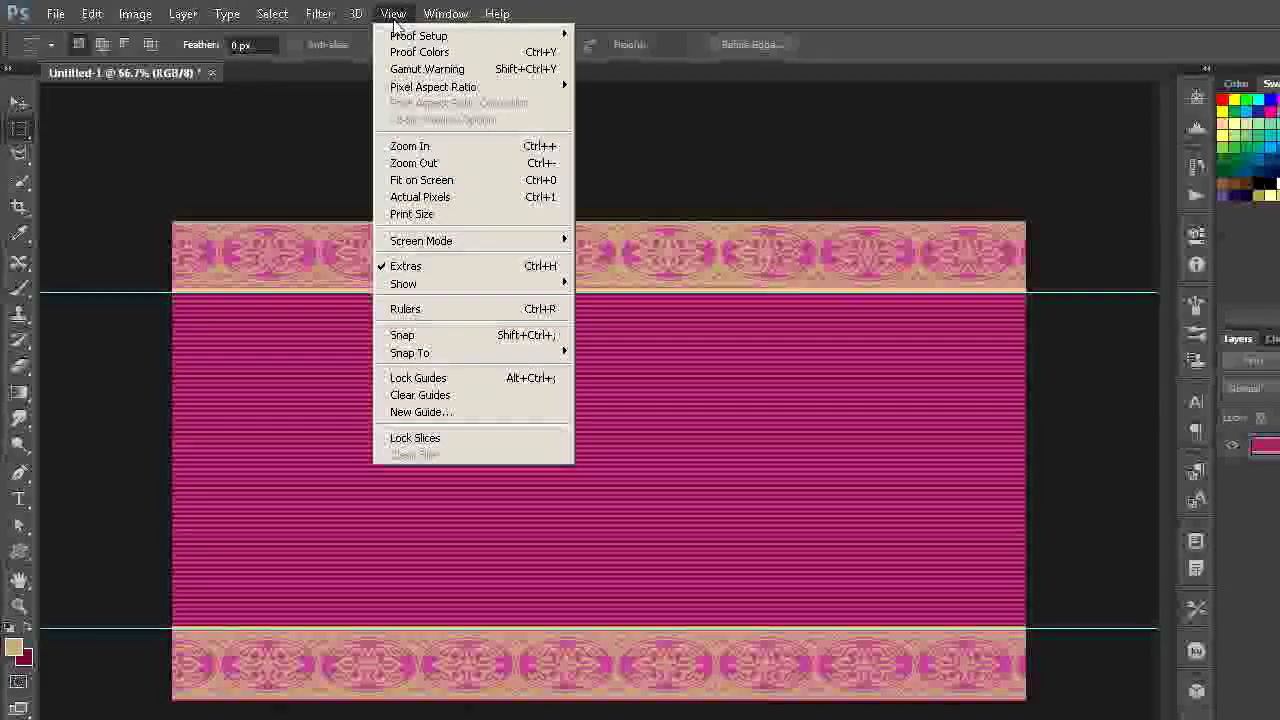
left_click(420, 395)
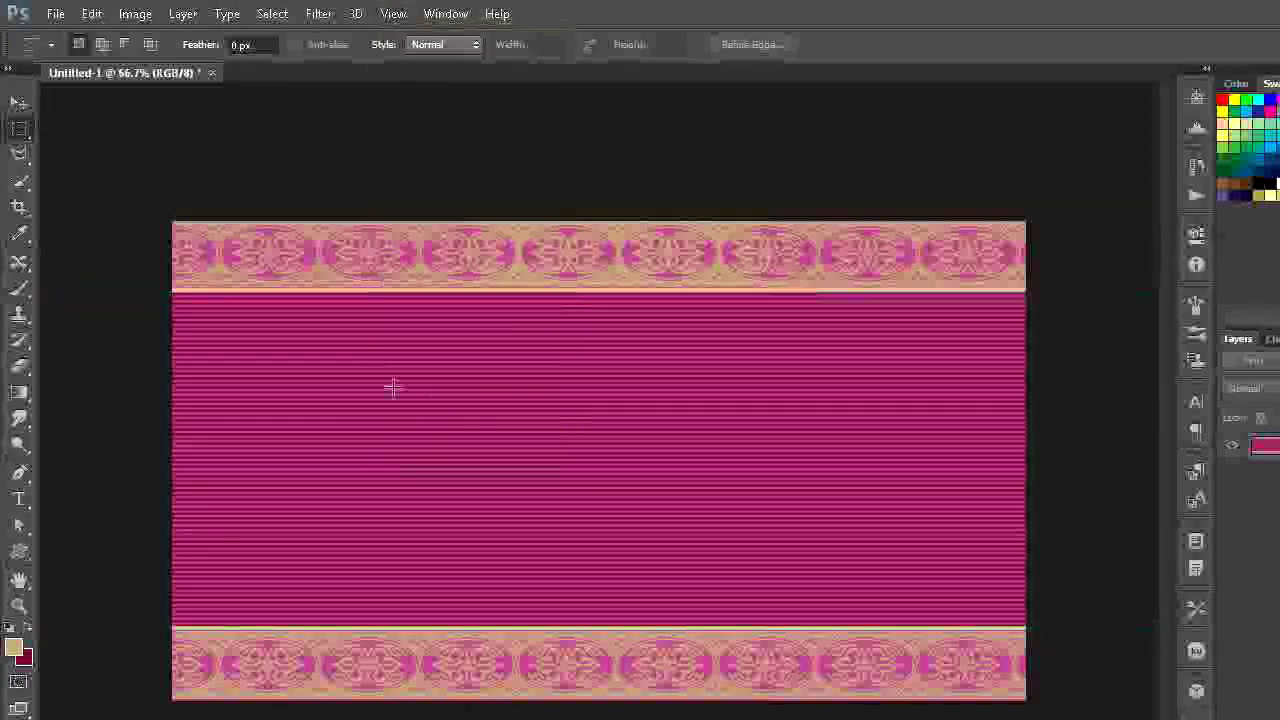
left_click(392, 13)
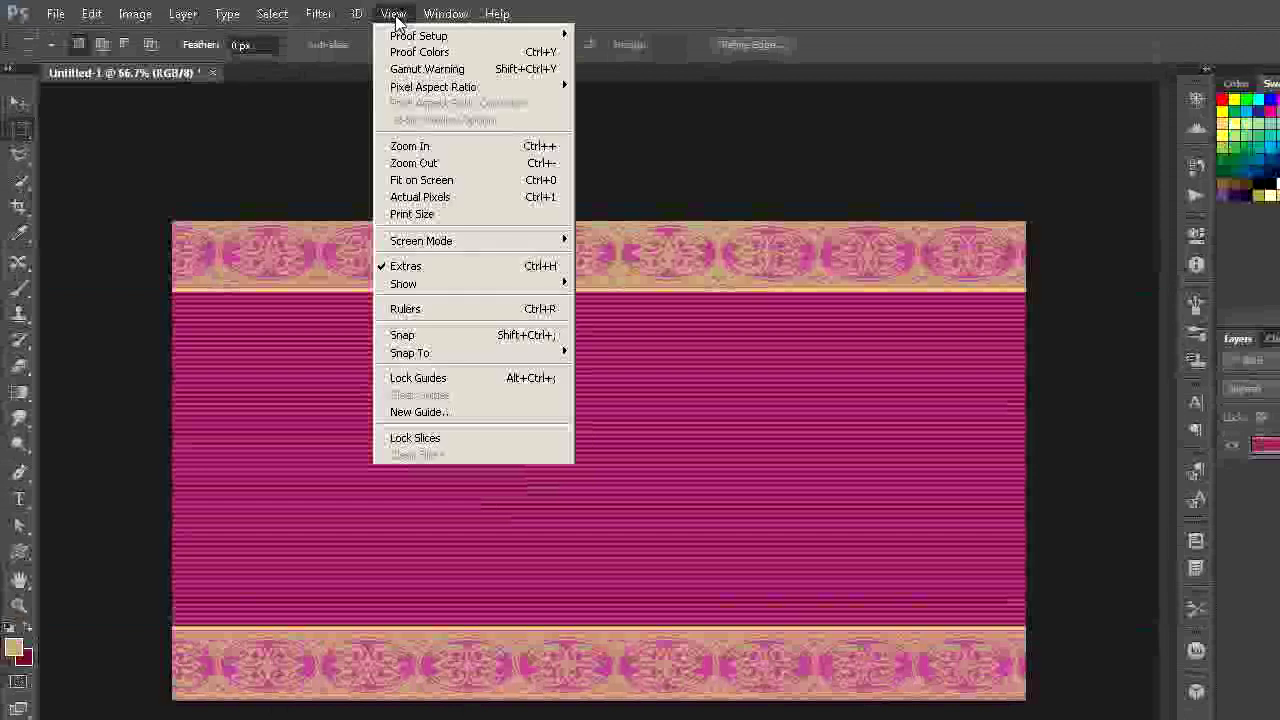
left_click(422, 412)
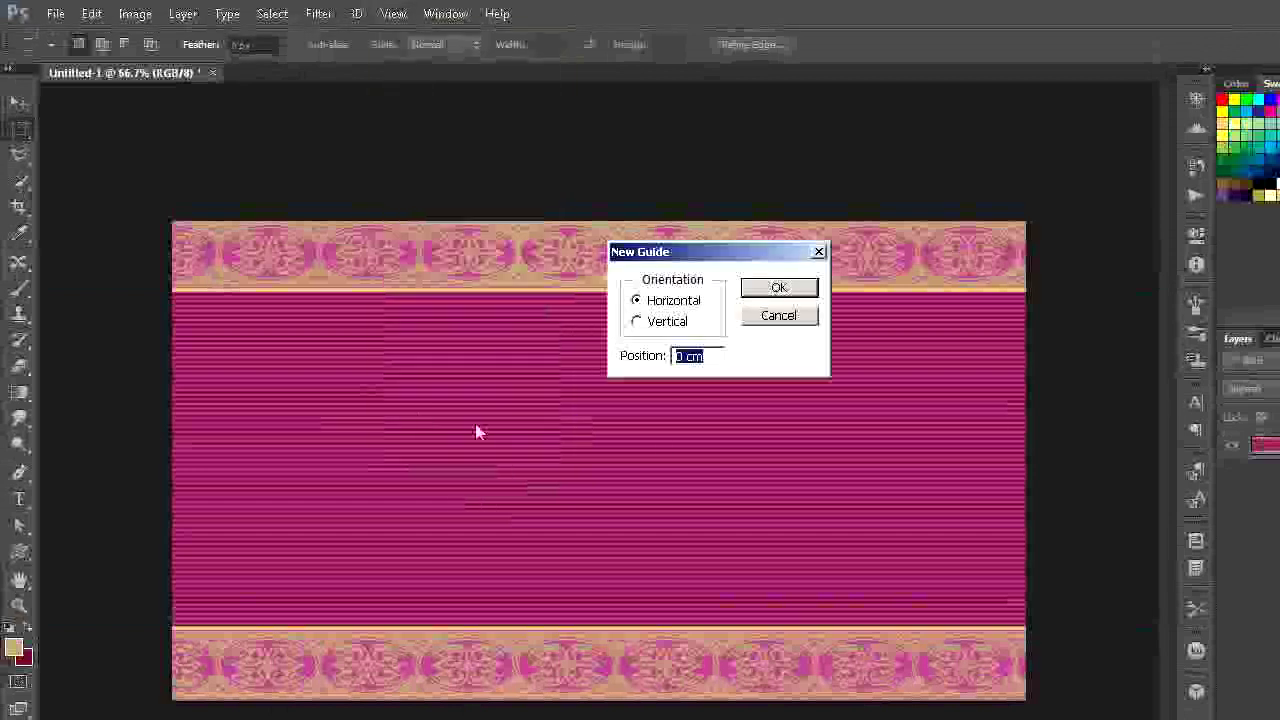
key("BackSpace")
type("50%")
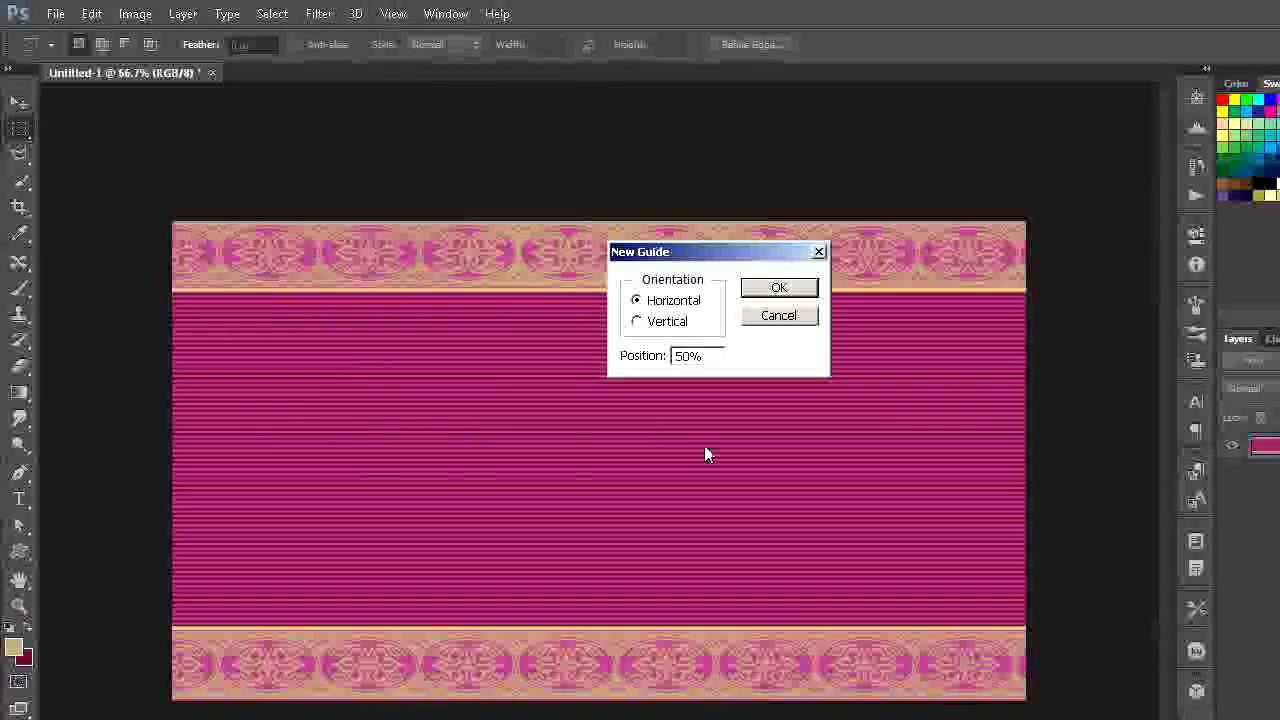
left_click(800, 289)
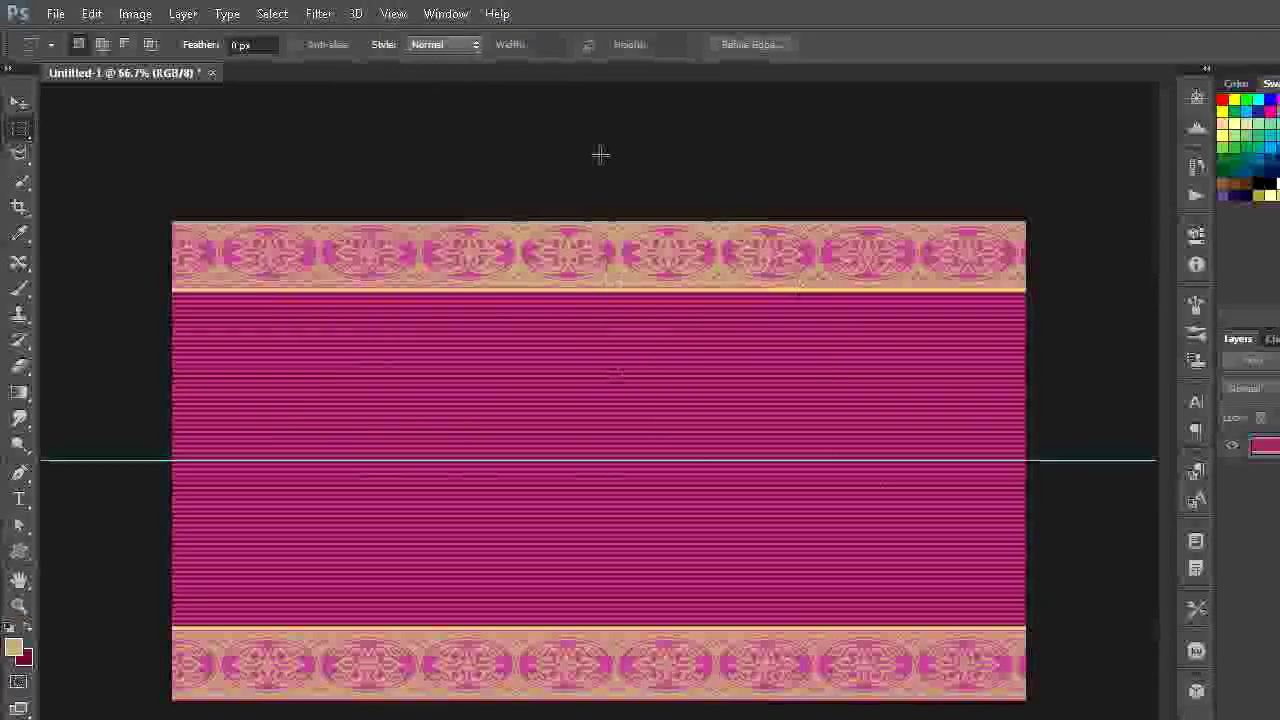
- Add a vertical guide at 70%
left_click(393, 13)
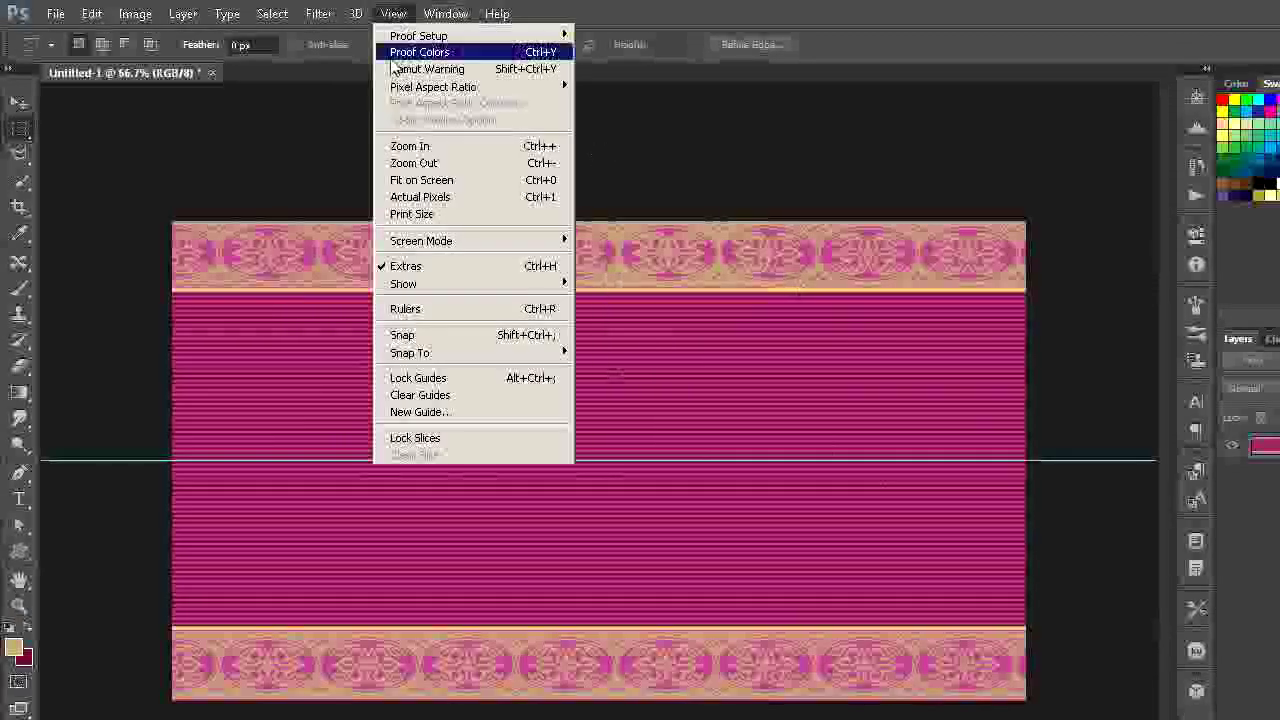
left_click(402, 413)
key("BackSpace")
type("70")
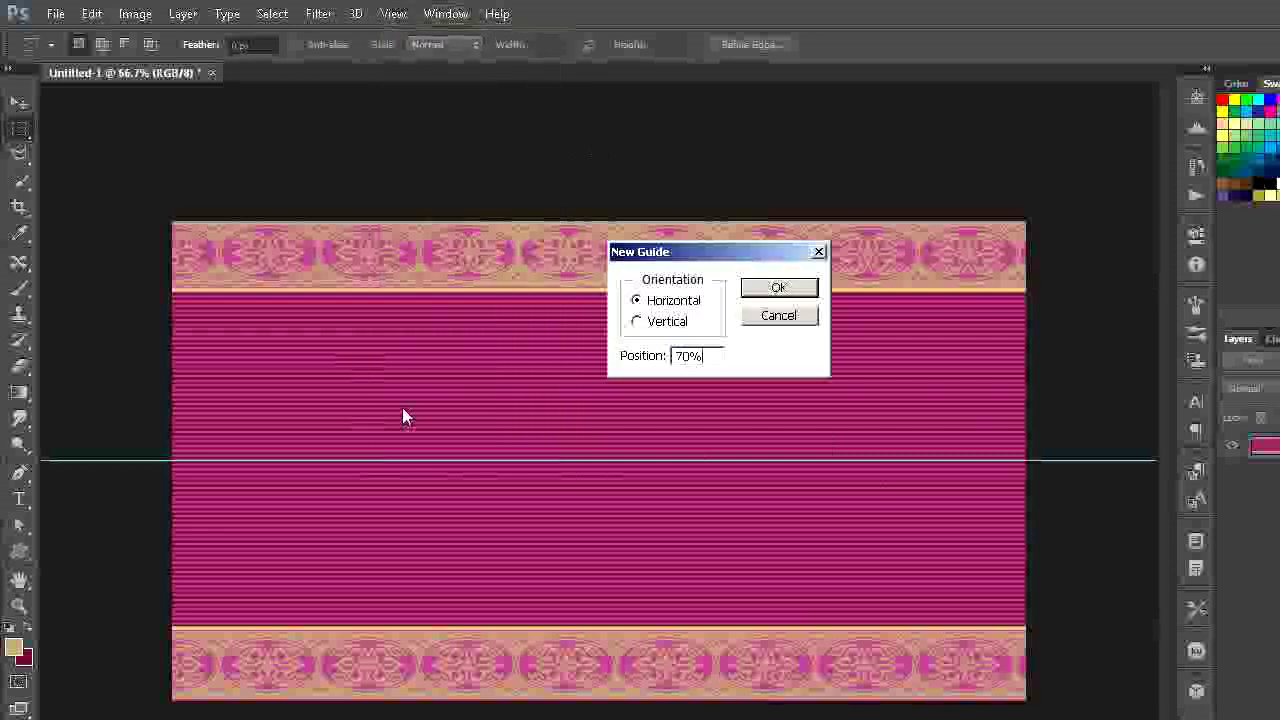
left_click(638, 323)
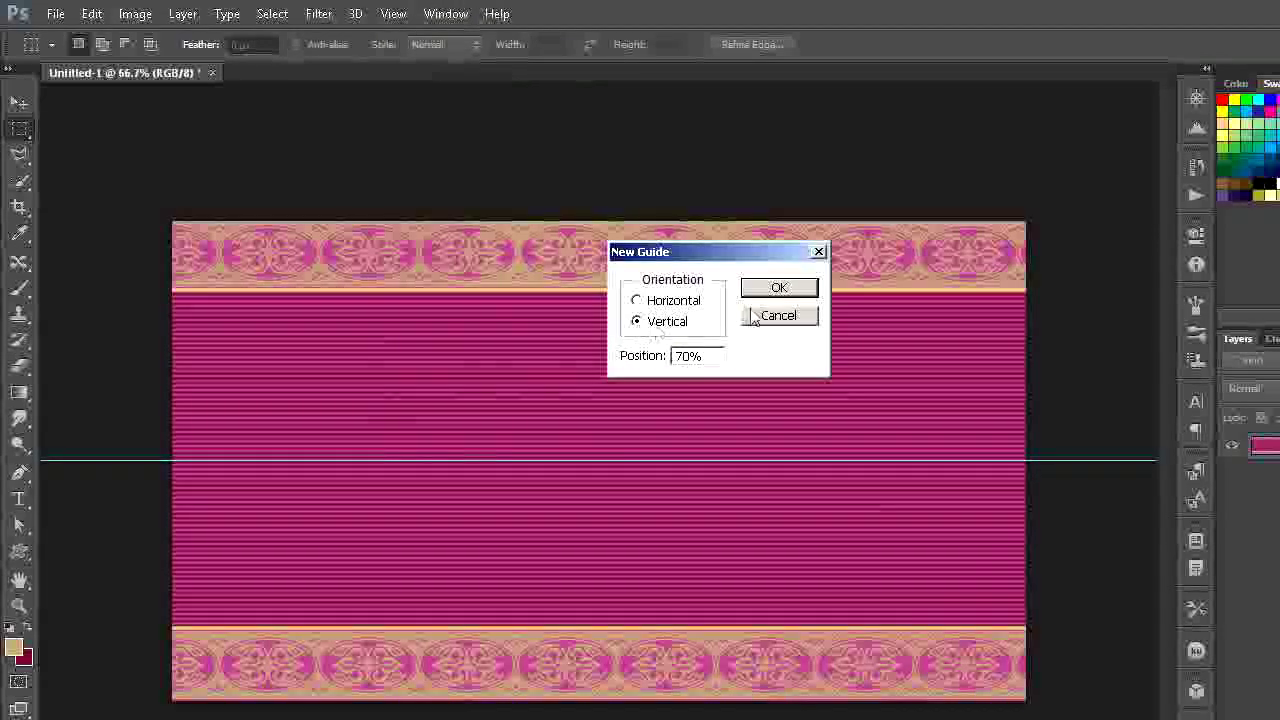
left_click(779, 290)
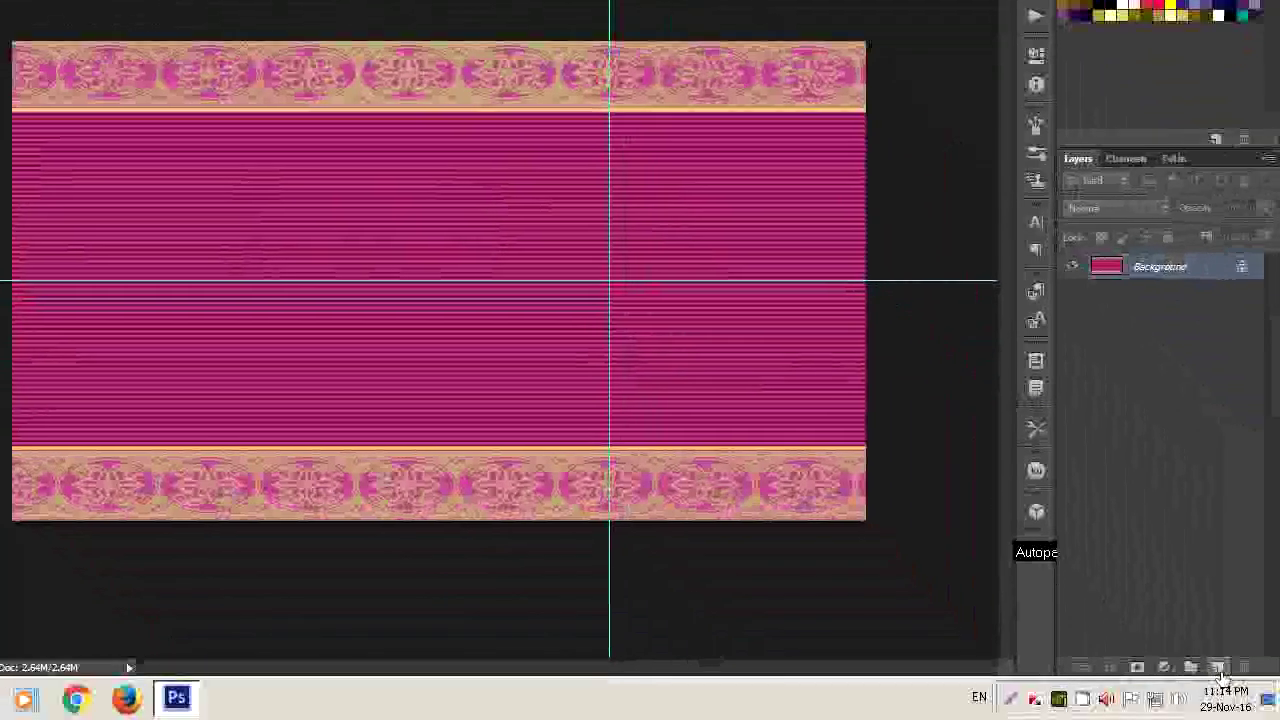
- On a new layer, draw a pink triangle from the guide crossing to the right corners and rasterize it
left_click(1218, 668)
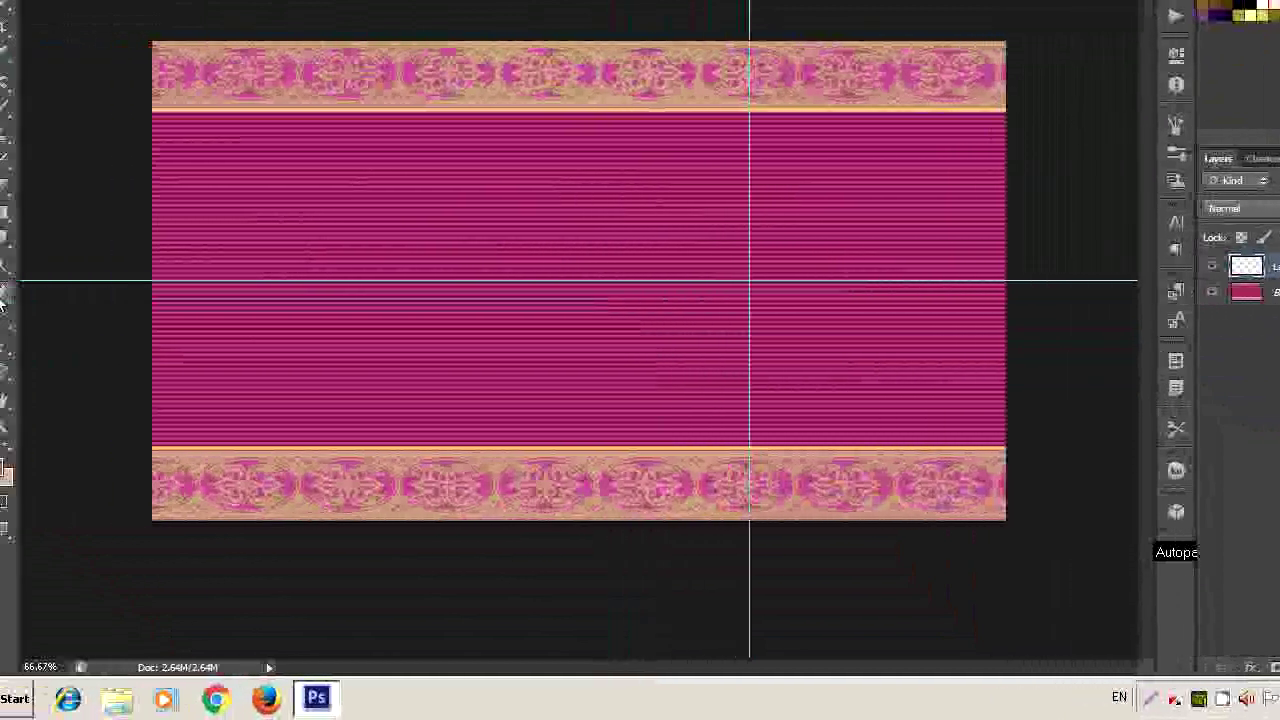
right_click(3, 292)
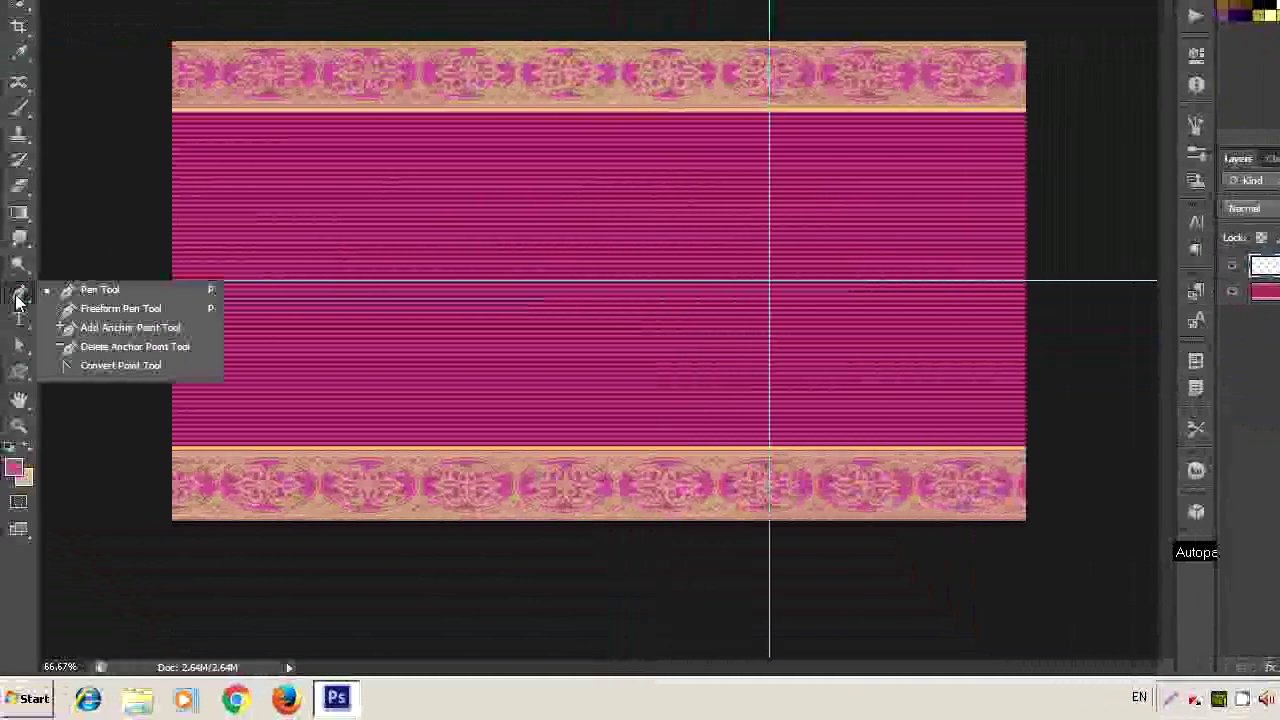
left_click(94, 292)
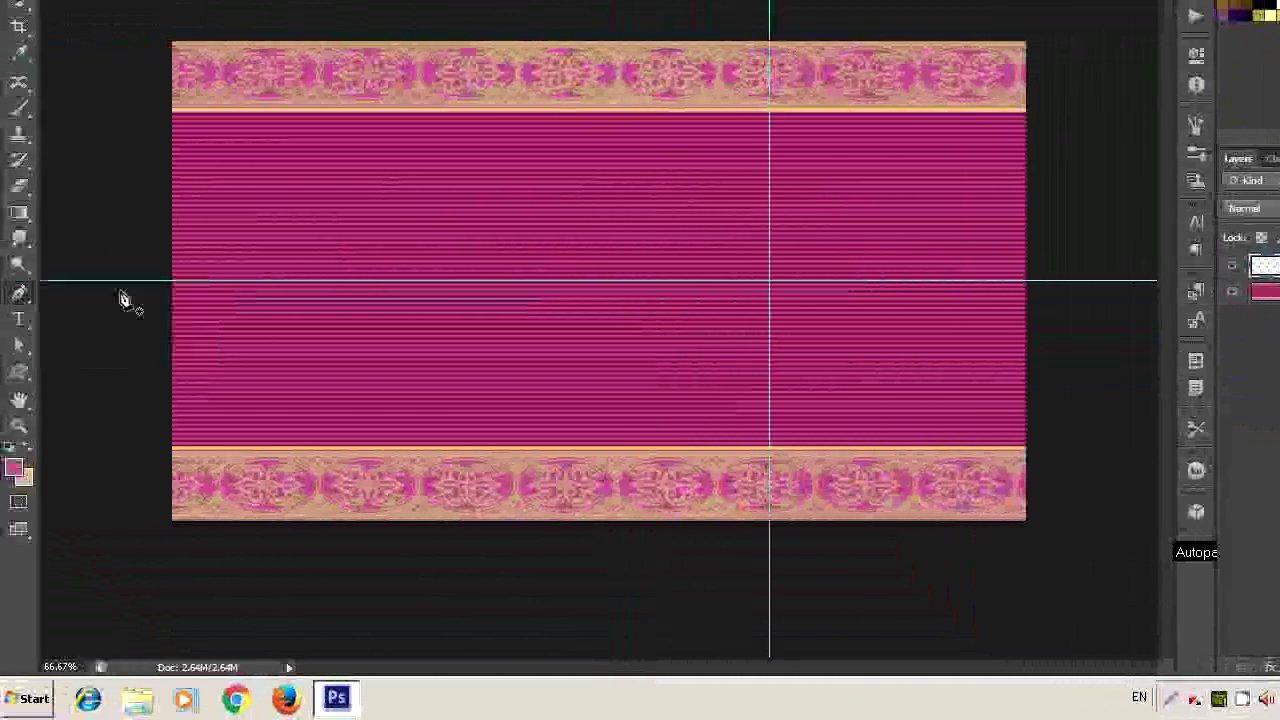
left_click(771, 284)
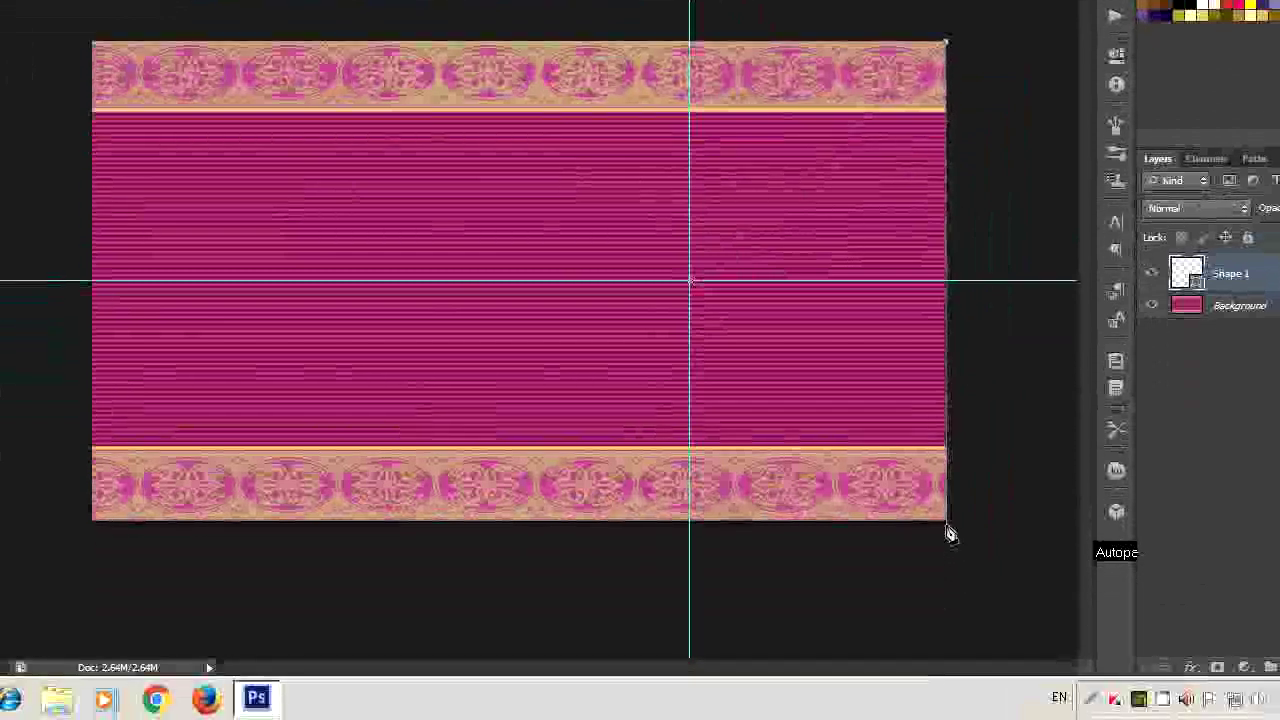
left_click(947, 522)
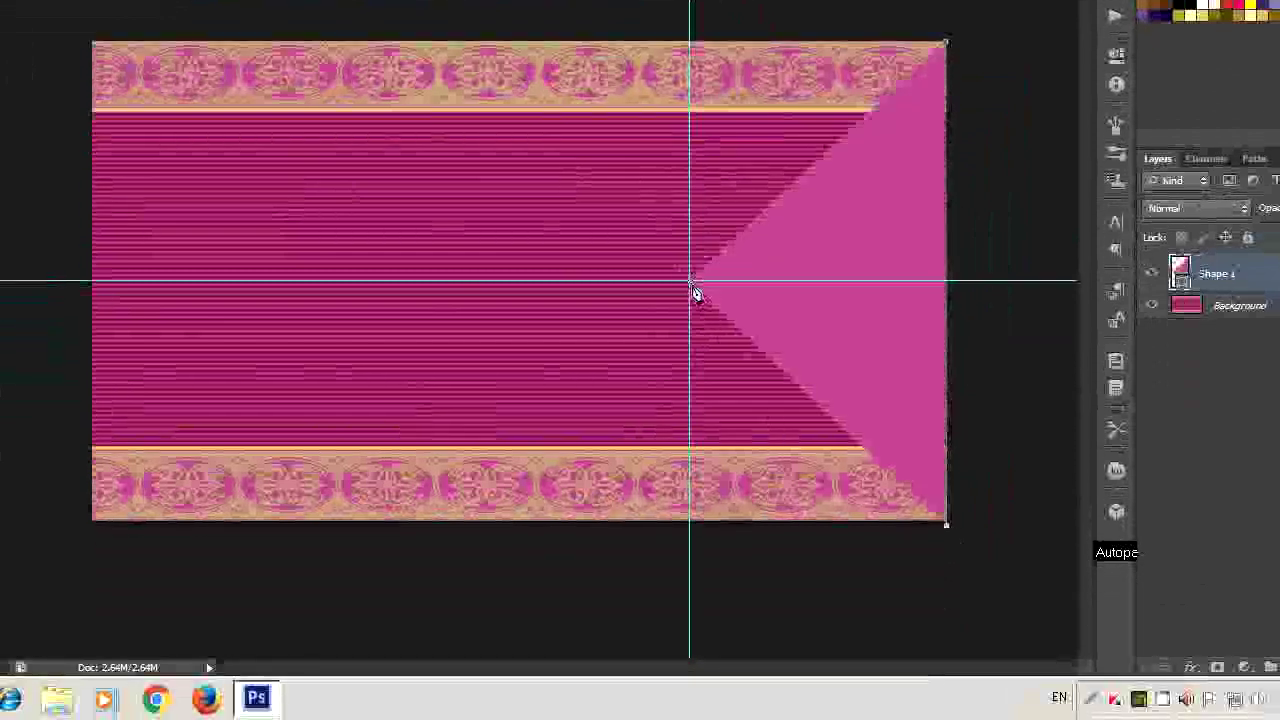
left_click(695, 288)
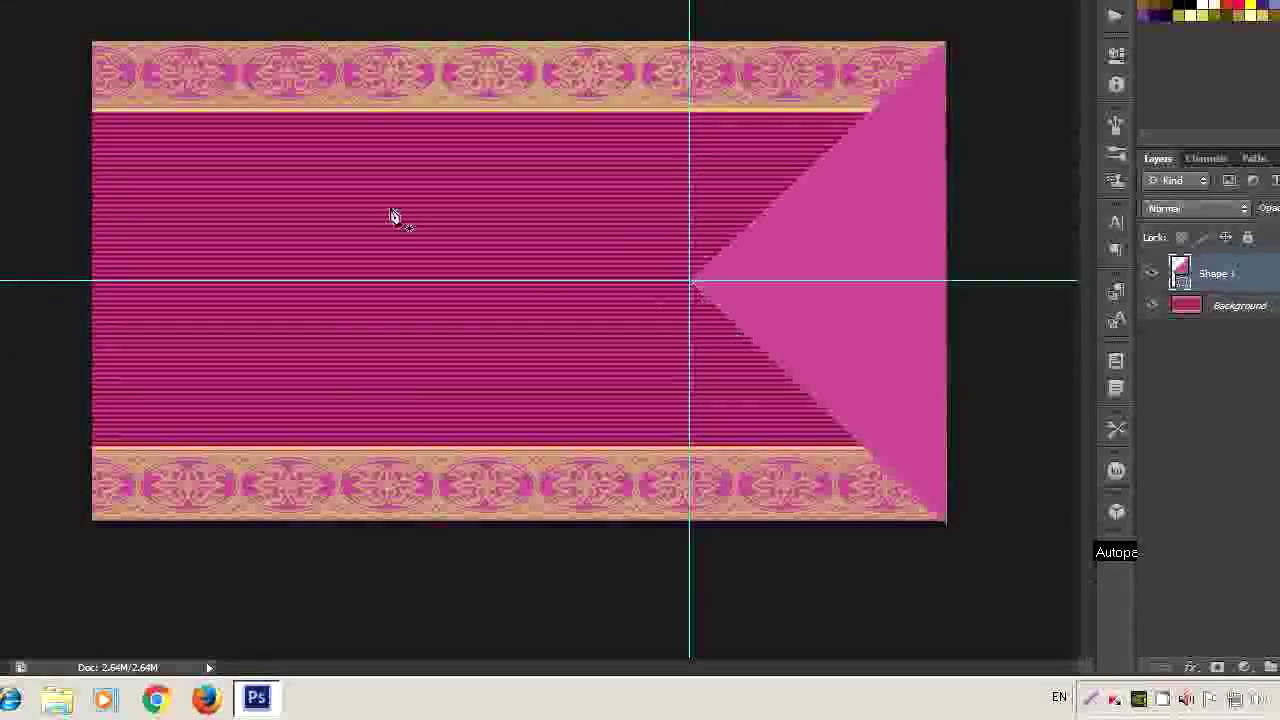
right_click(1156, 285)
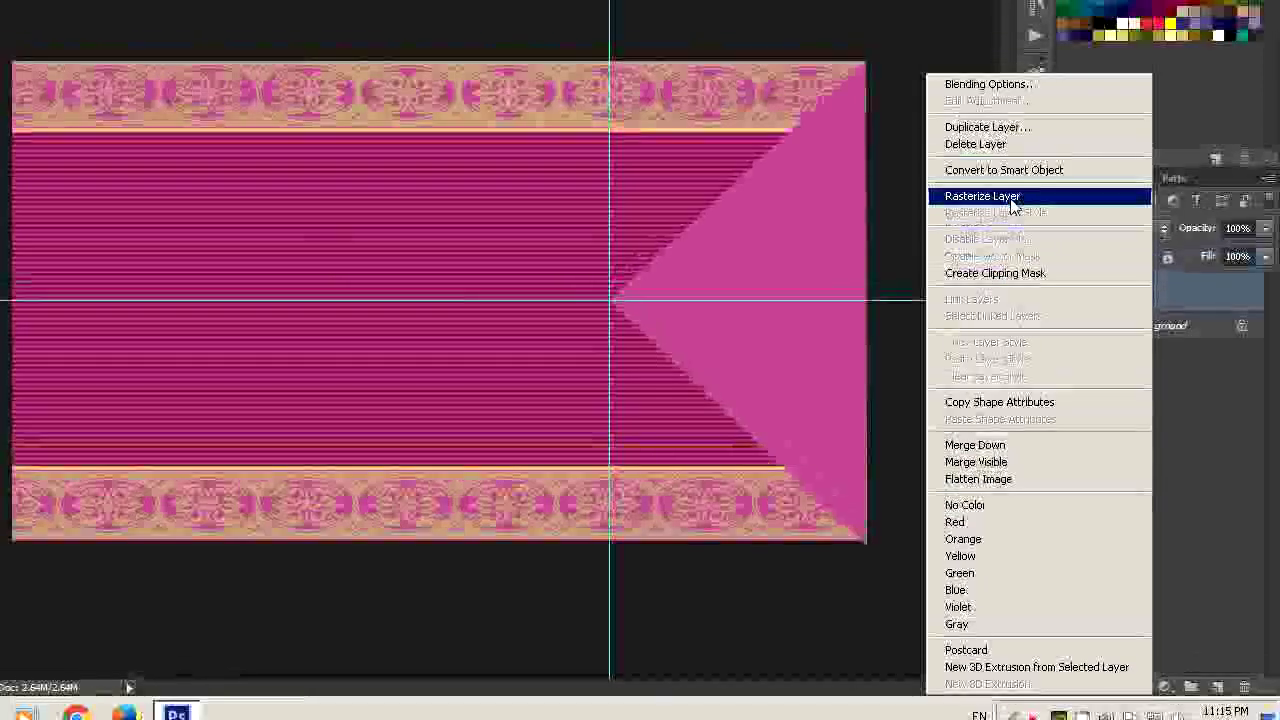
left_click(1012, 177)
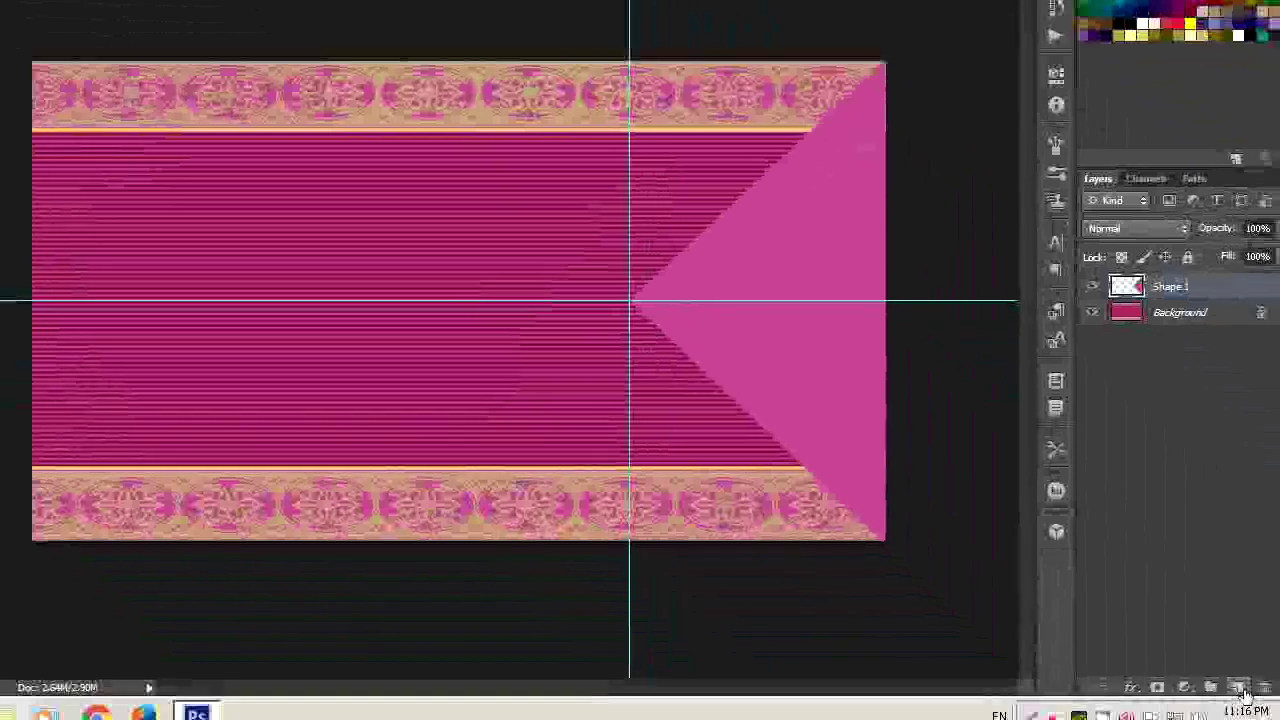
- On a new layer, paint pink scallops with a 100 px hard brush along the triangle's edges
left_click(1218, 667)
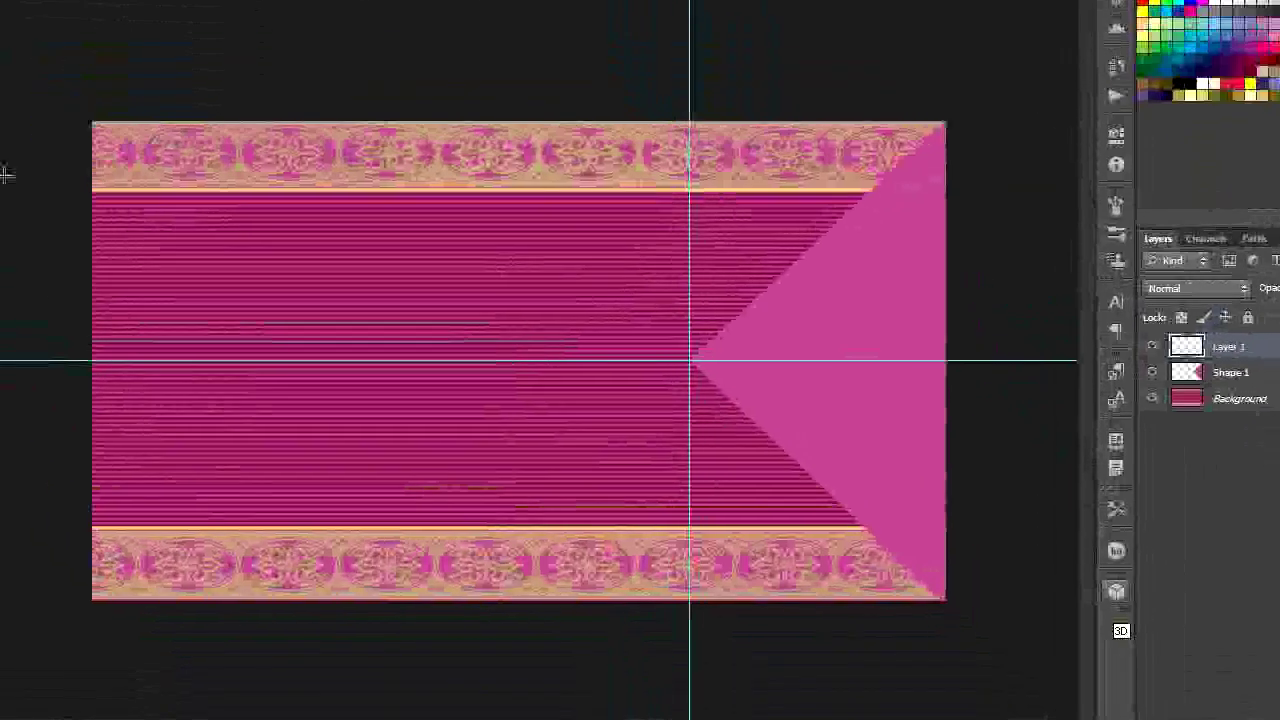
left_click(27, 198)
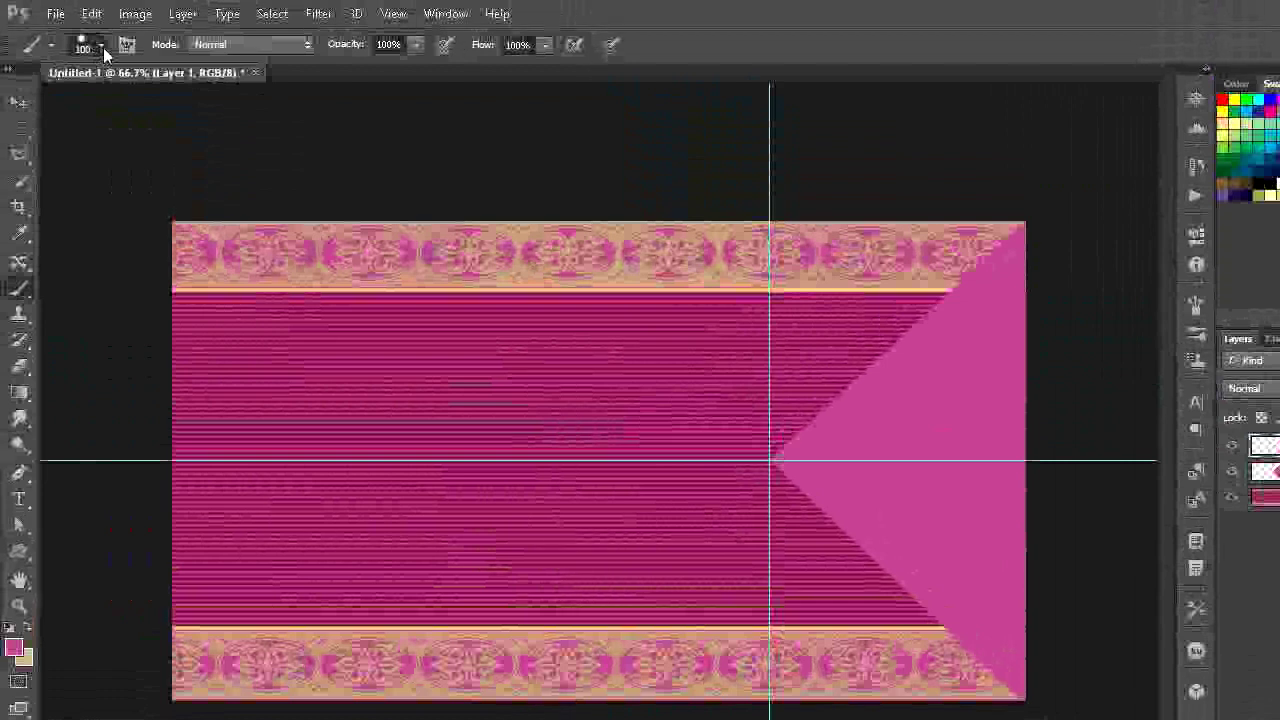
left_click(101, 47)
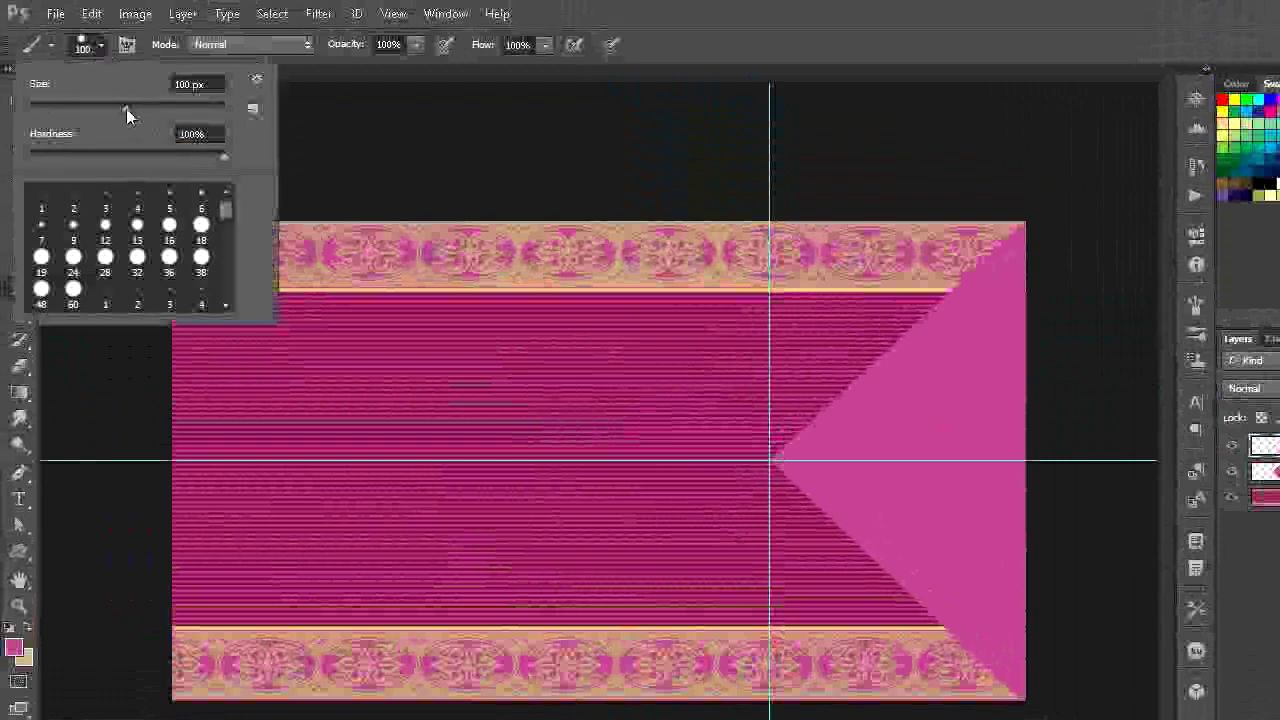
left_click(315, 134)
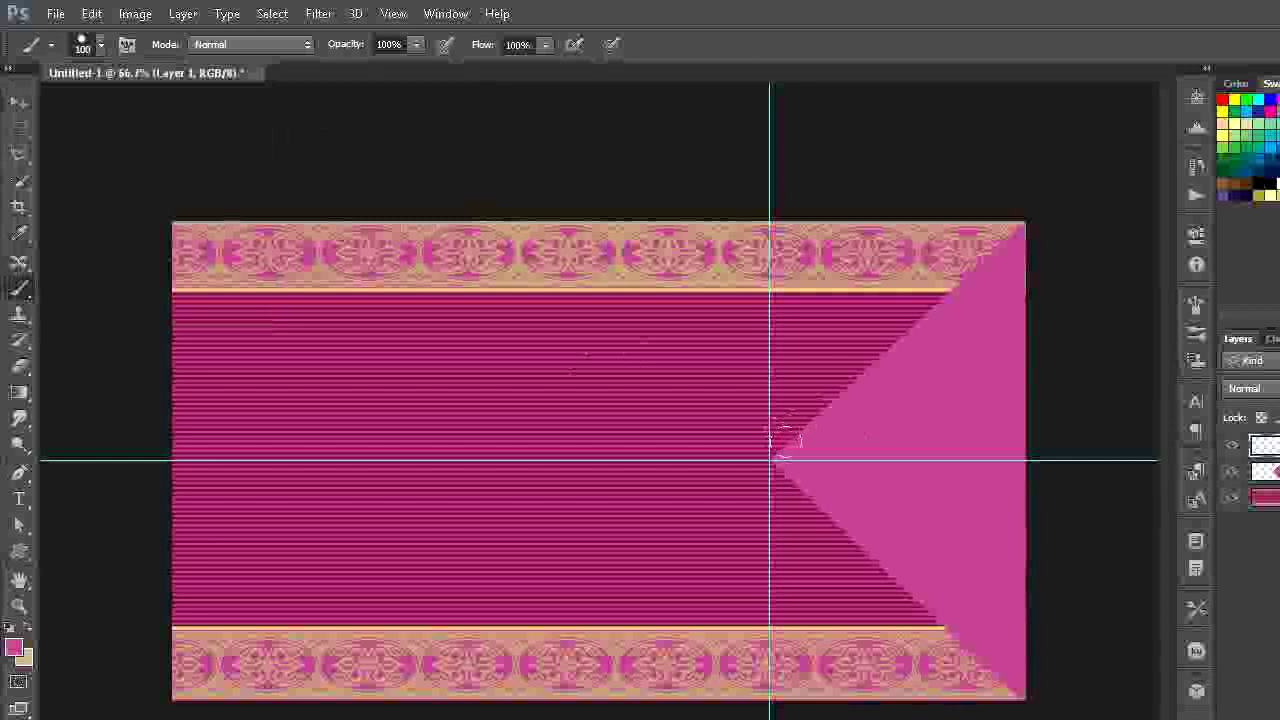
left_click_drag(785, 438, 827, 392)
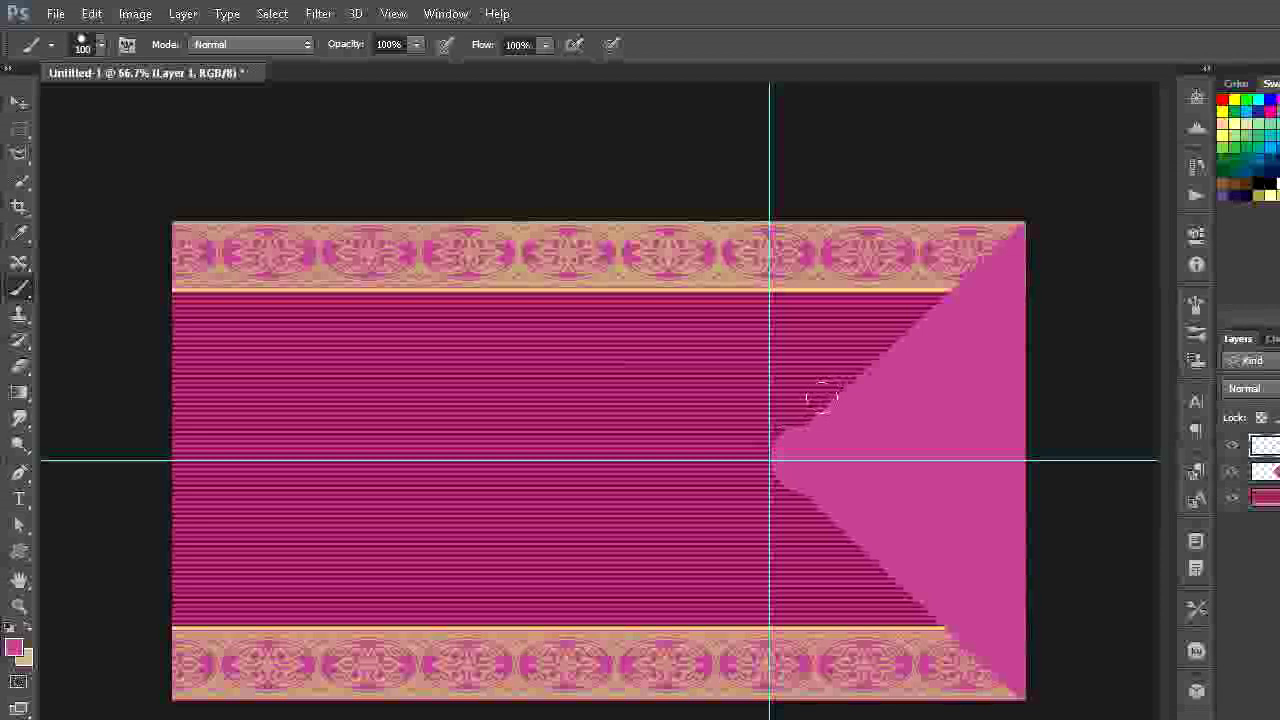
left_click_drag(821, 400, 915, 303)
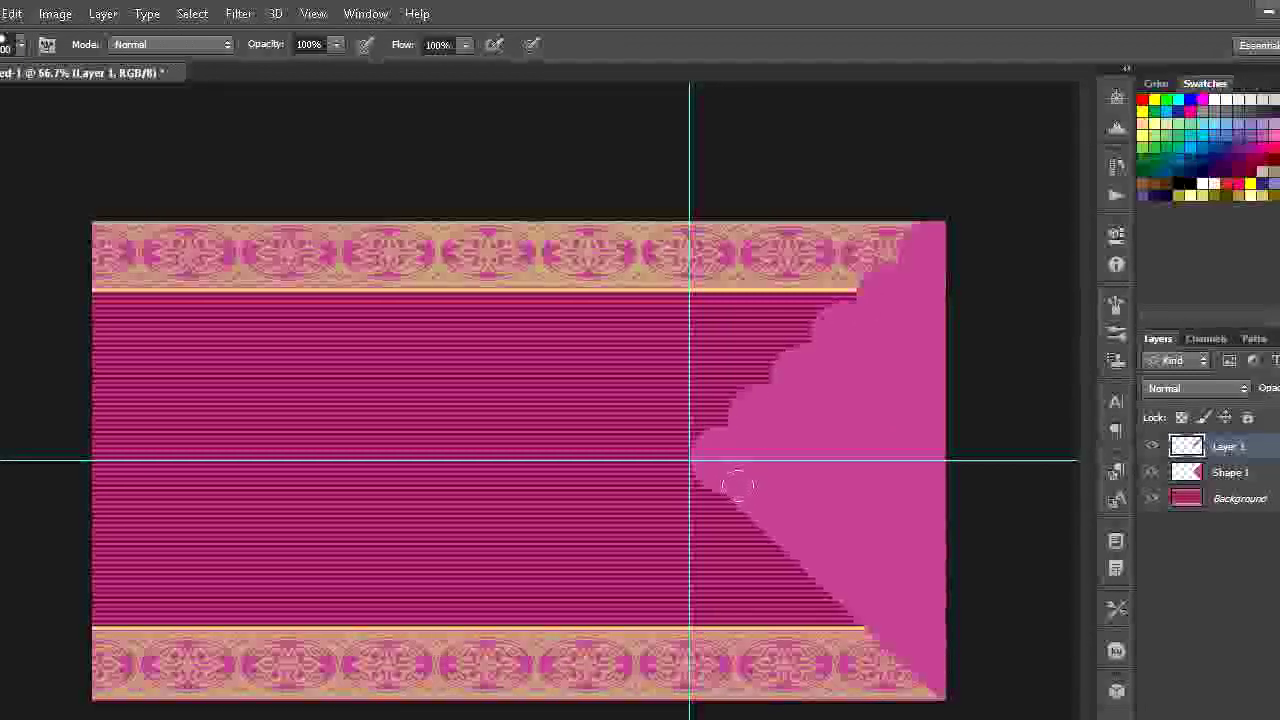
left_click_drag(744, 522, 740, 486)
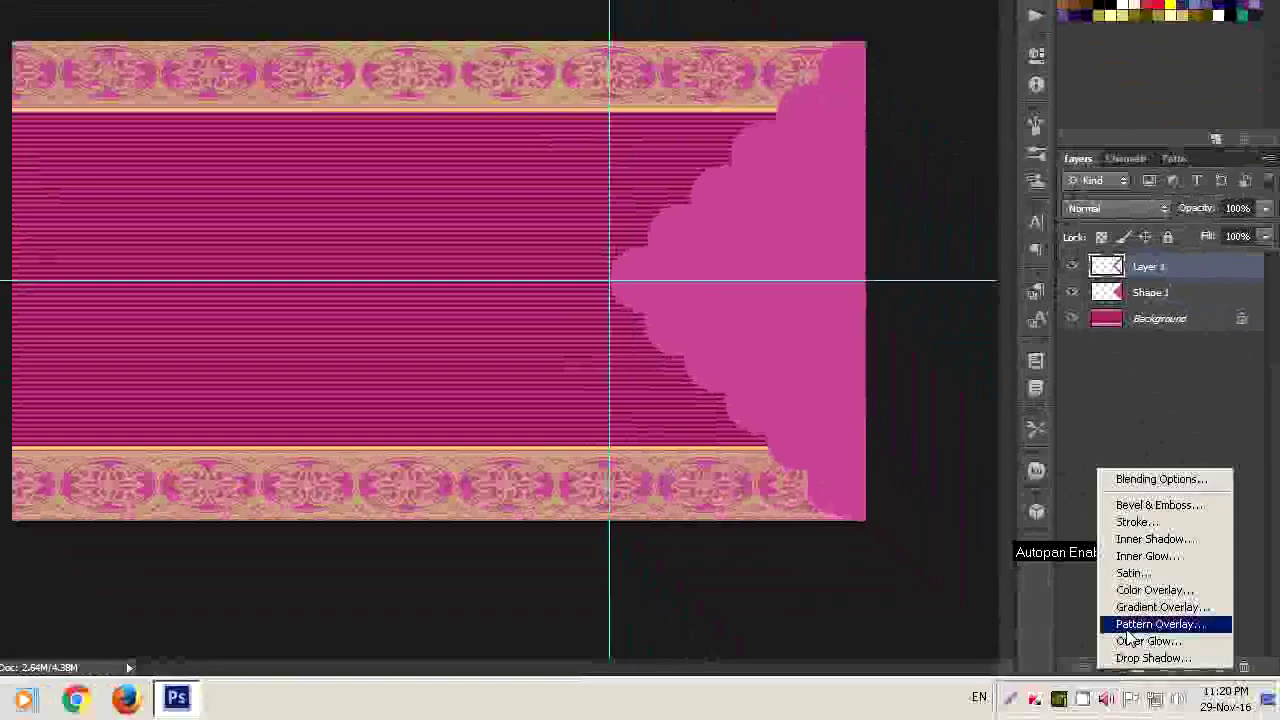
- Outline the scalloped panel with a 2 px stroke in the tan foreground colour
left_click(1140, 524)
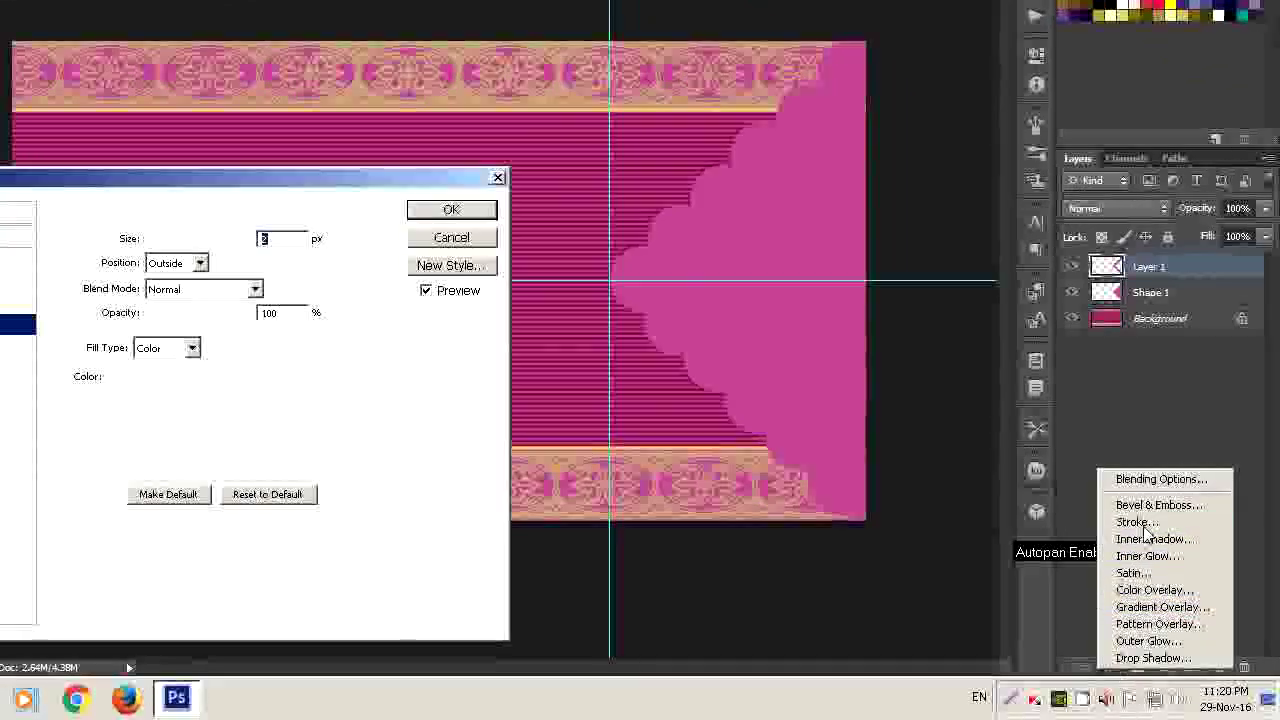
left_click_drag(322, 192, 396, 187)
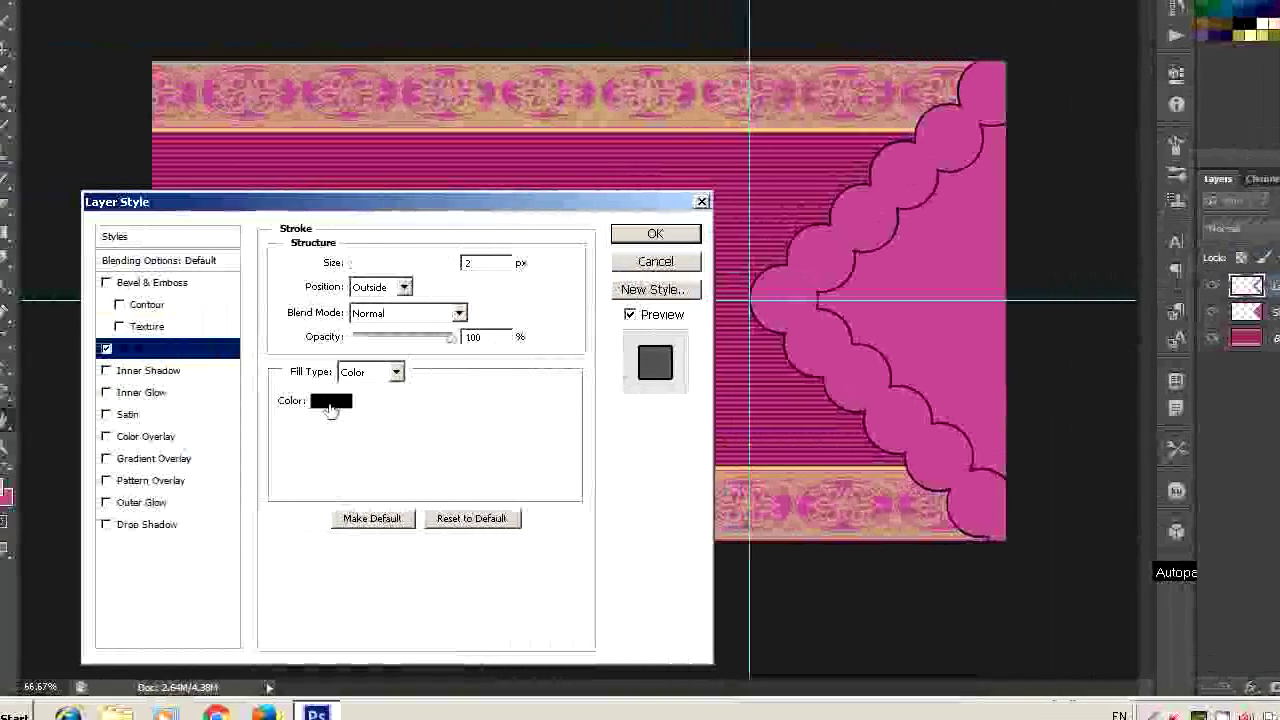
left_click(330, 404)
left_click(16, 484)
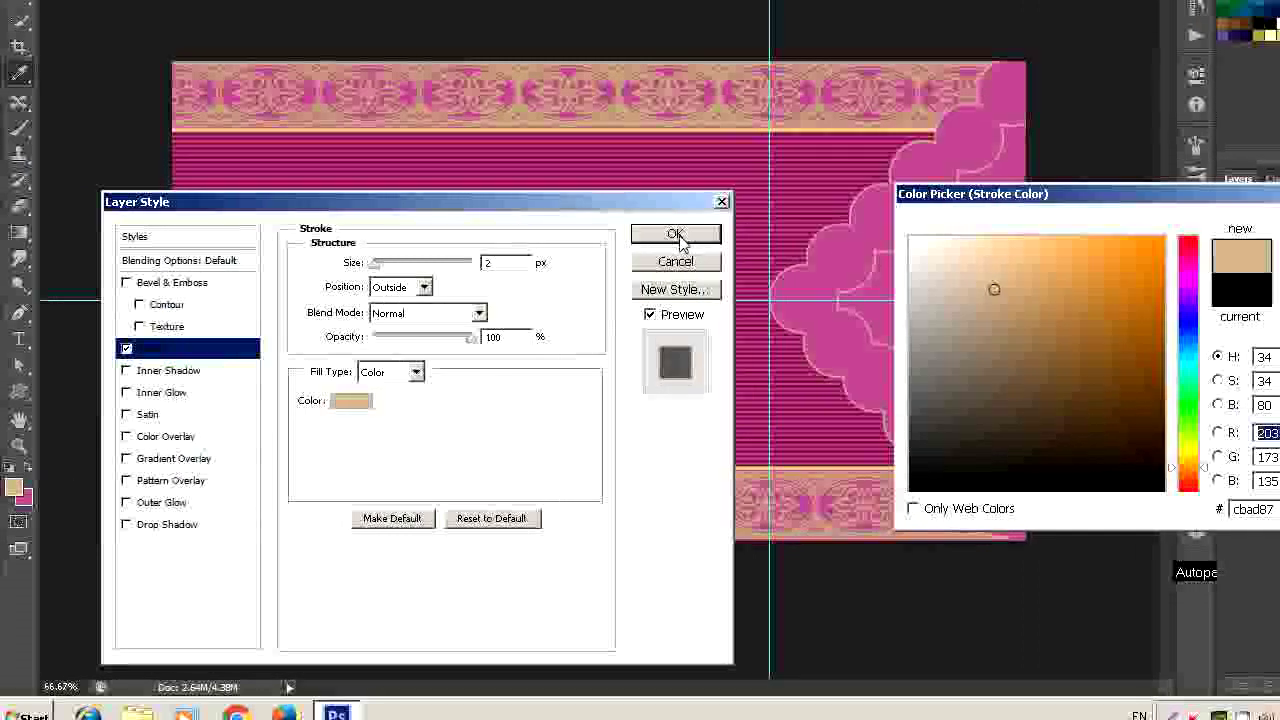
key("Return")
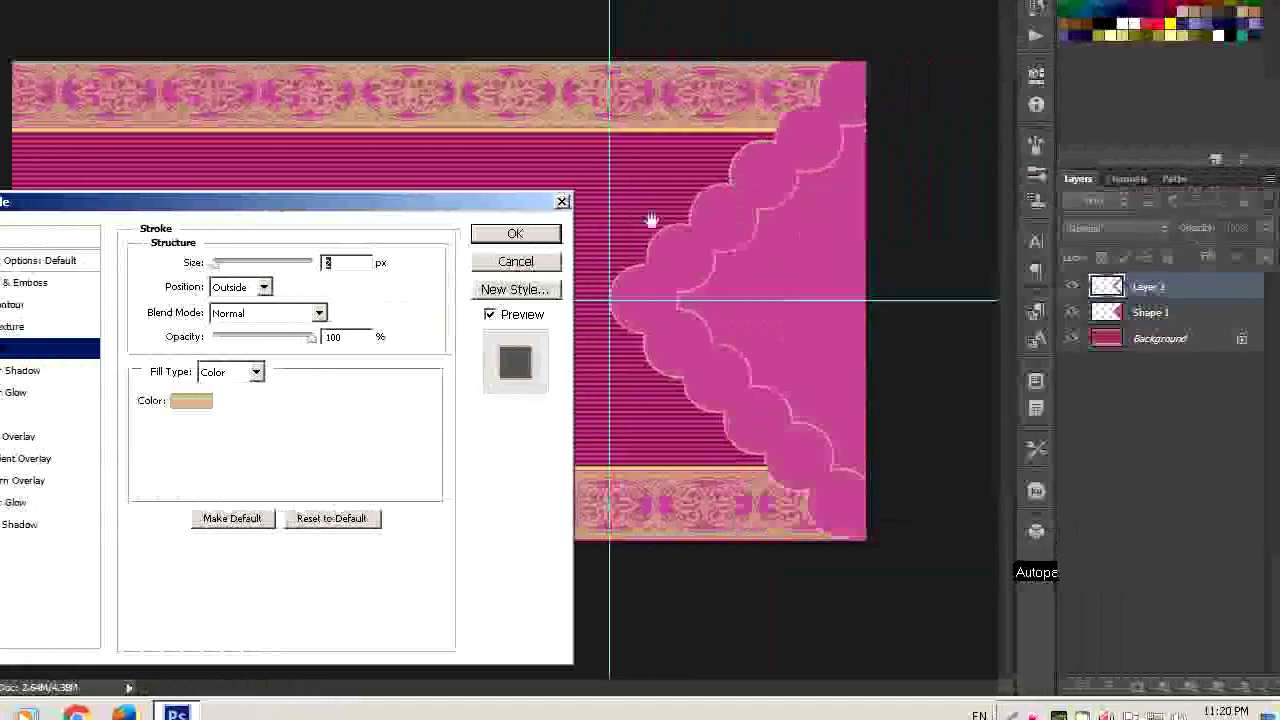
left_click(514, 236)
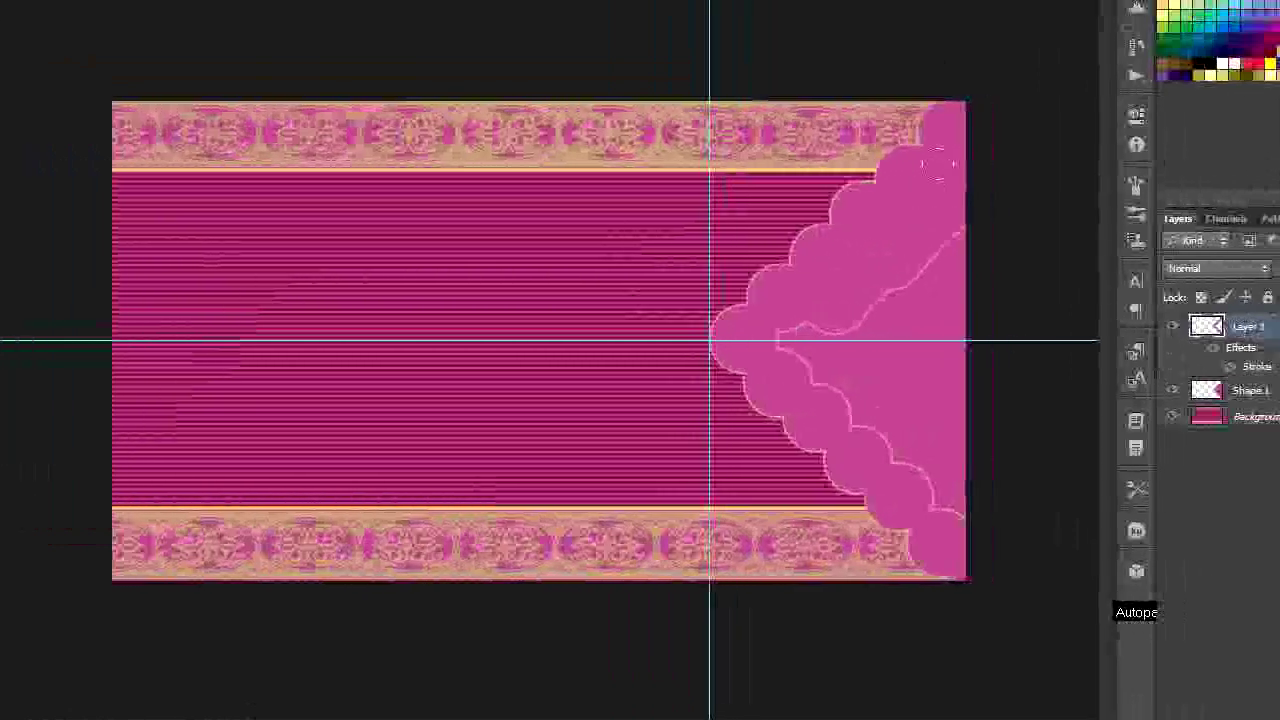
- Erase the stray lines inside the scalloped panel and start a drop shadow on it
left_click_drag(898, 268, 924, 472)
key("m")
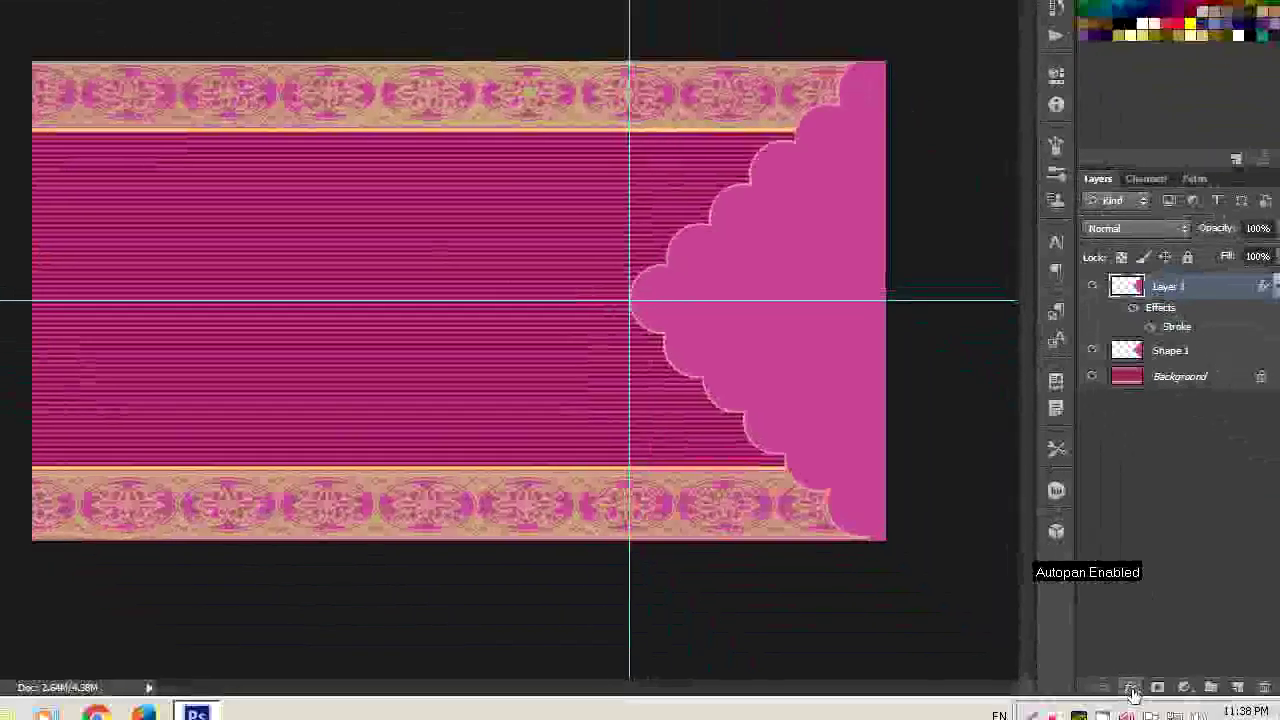
left_click(1125, 667)
left_click(1131, 657)
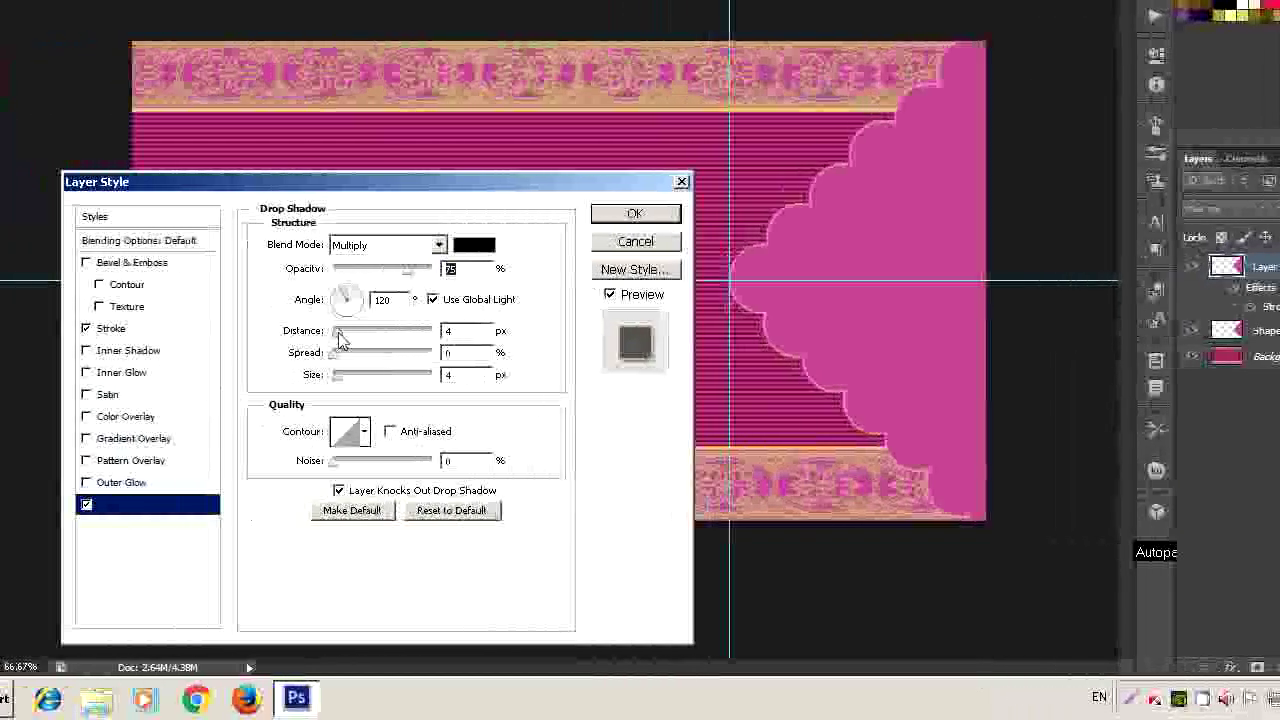
- Set the drop shadow to 8 px distance, 28% spread, 48 px size and 50% opacity
double_click(466, 331)
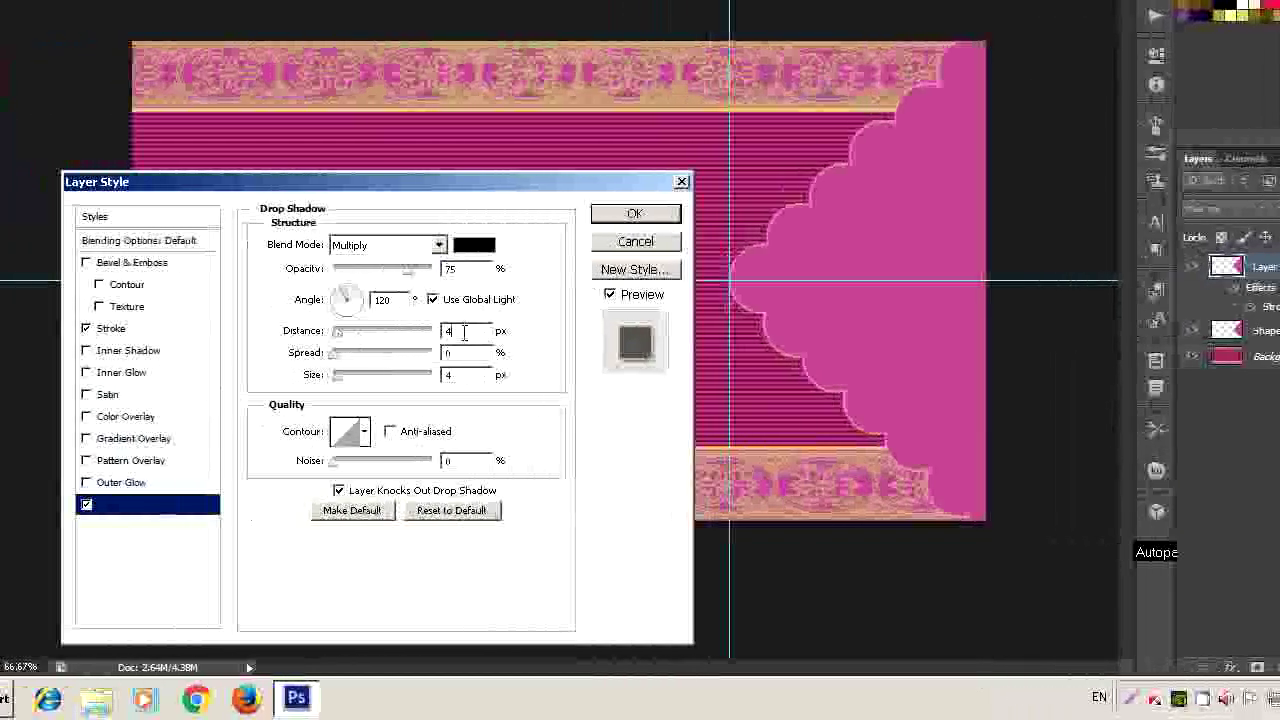
type("8")
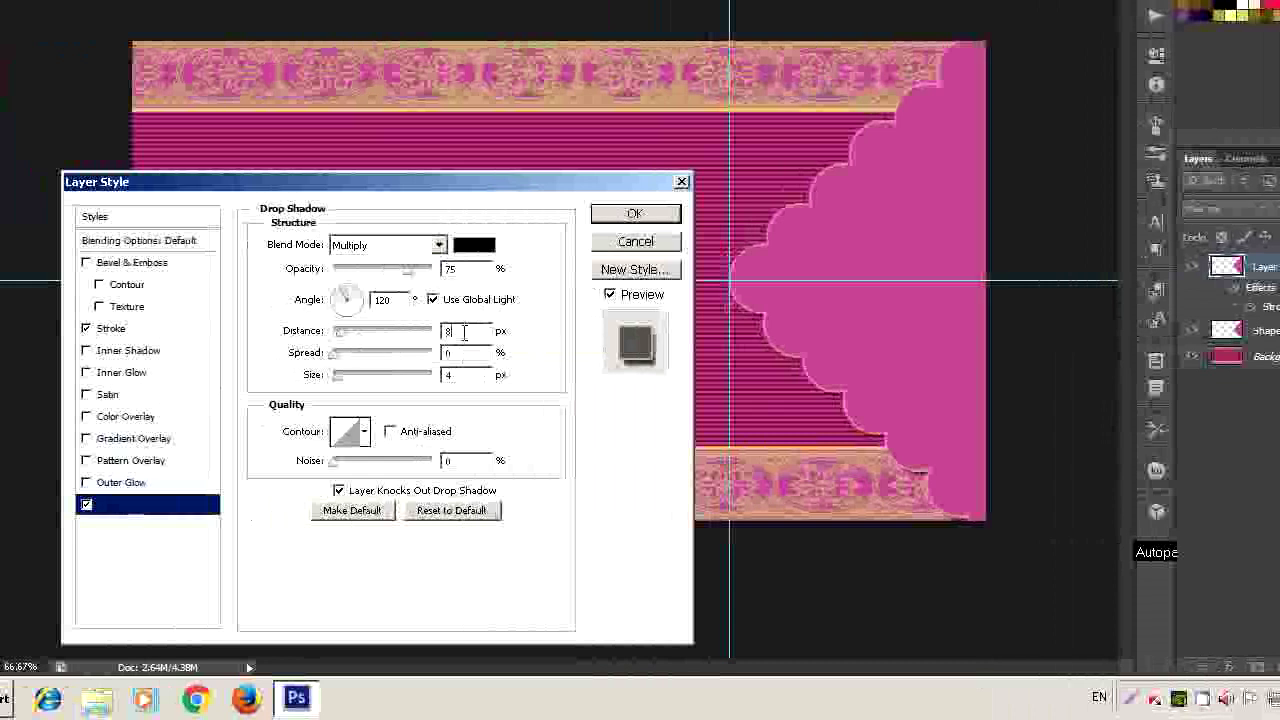
left_click(465, 353)
key("BackSpace")
type("28")
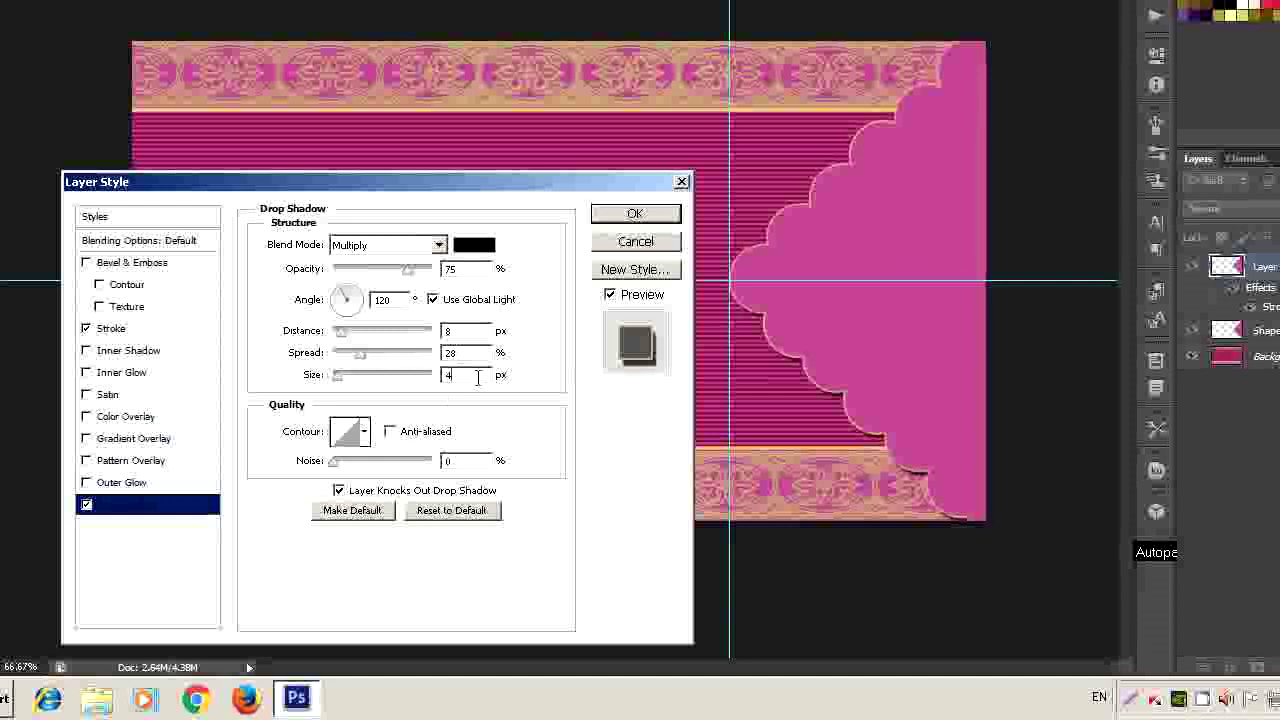
type("8")
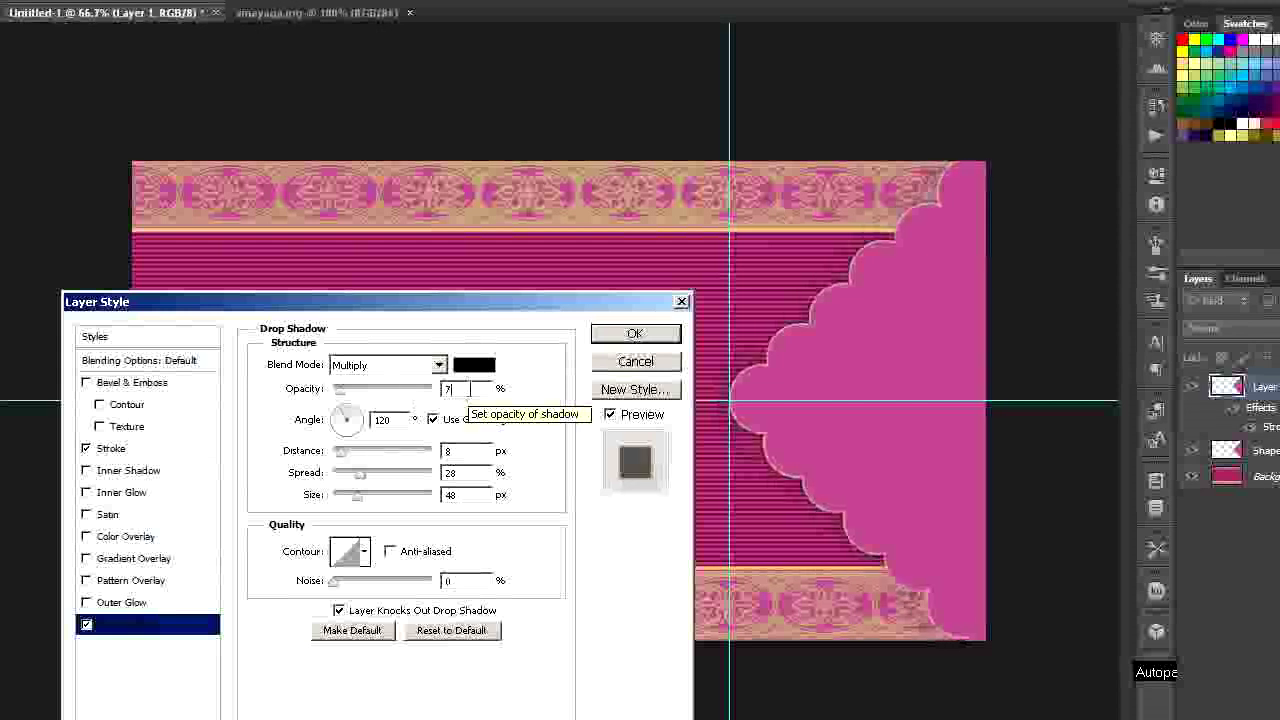
type("0")
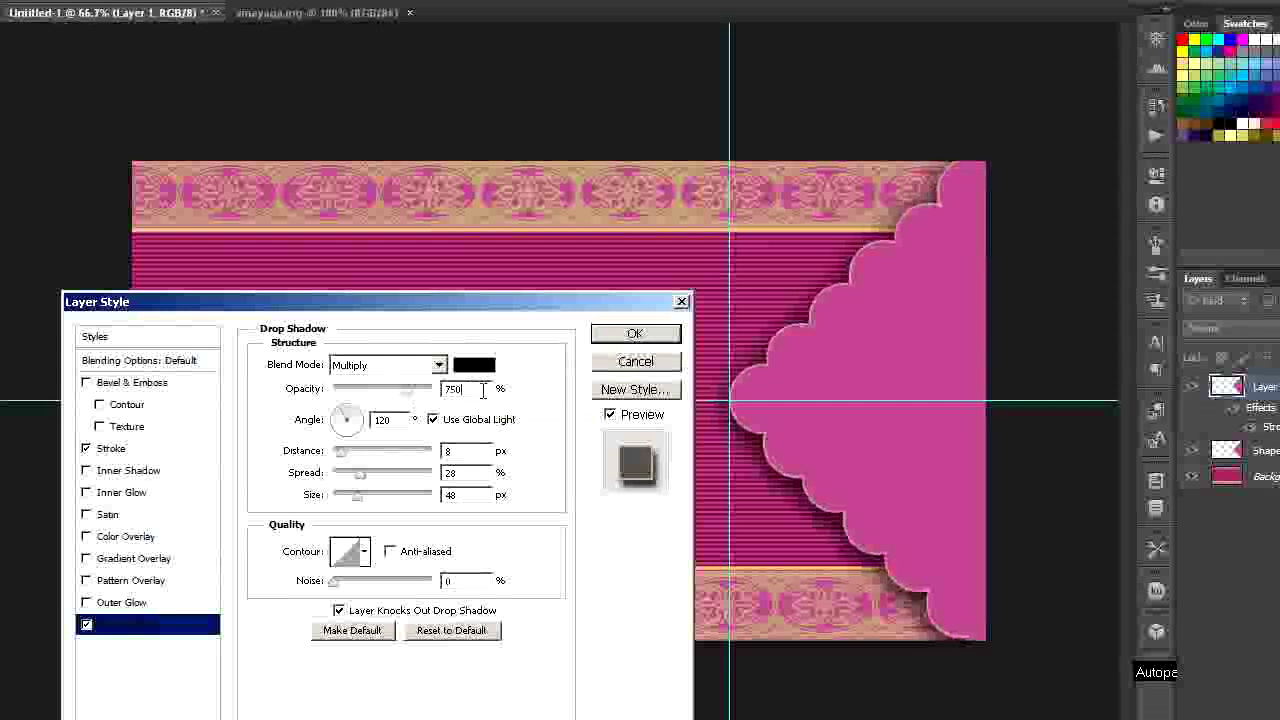
key("BackSpace")
key("BackSpace")
key("BackSpace")
type("0")
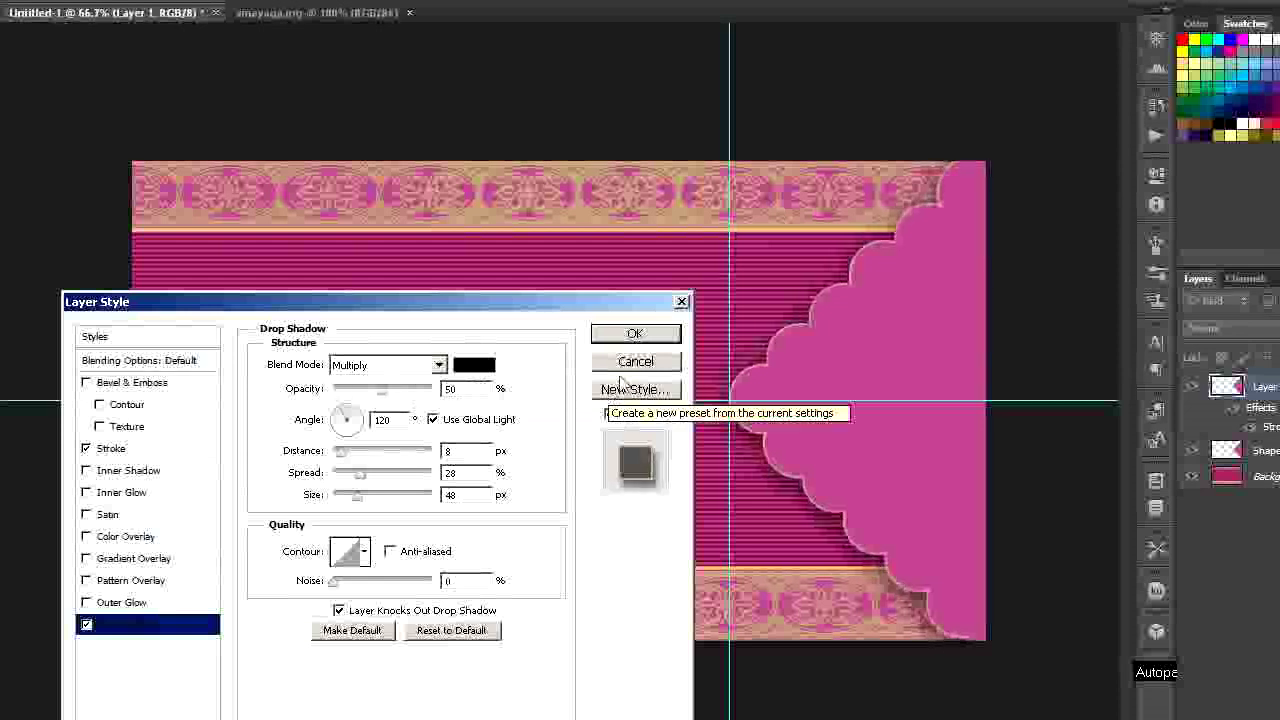
left_click(665, 340)
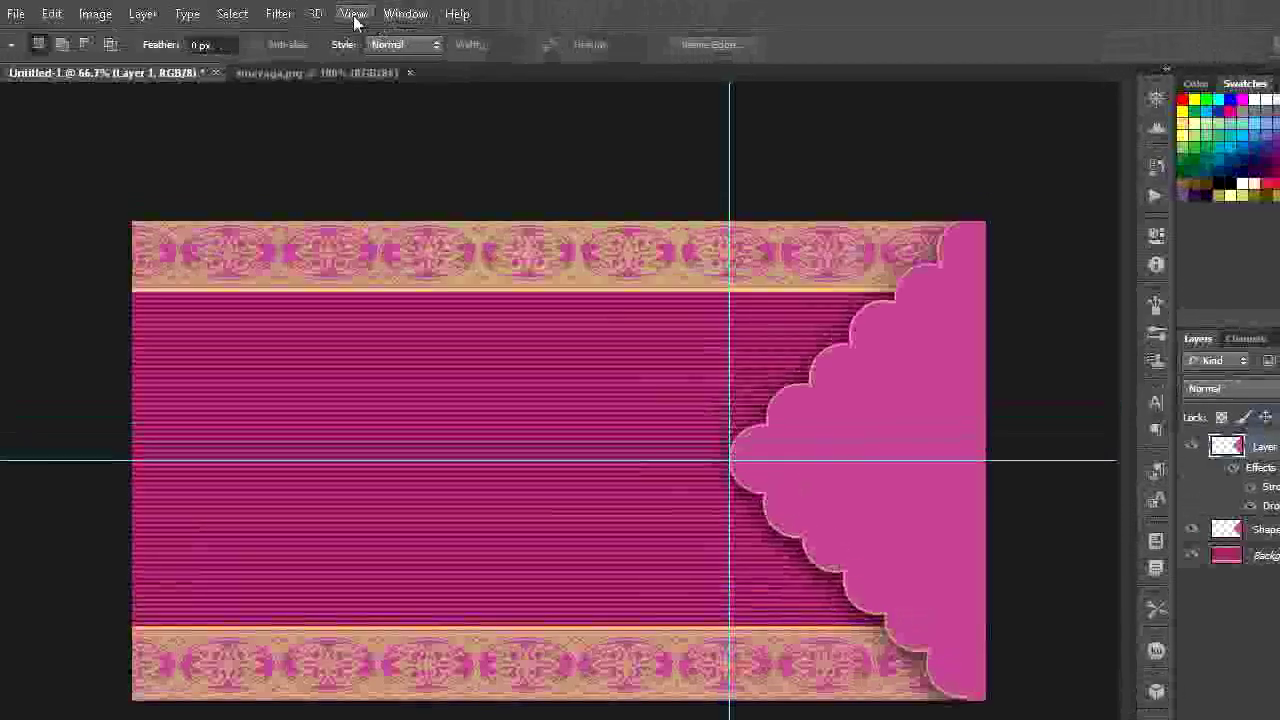
- Clear the guides and define a brush preset named vinayaga.jpg from the Ganesha drawing
left_click(354, 14)
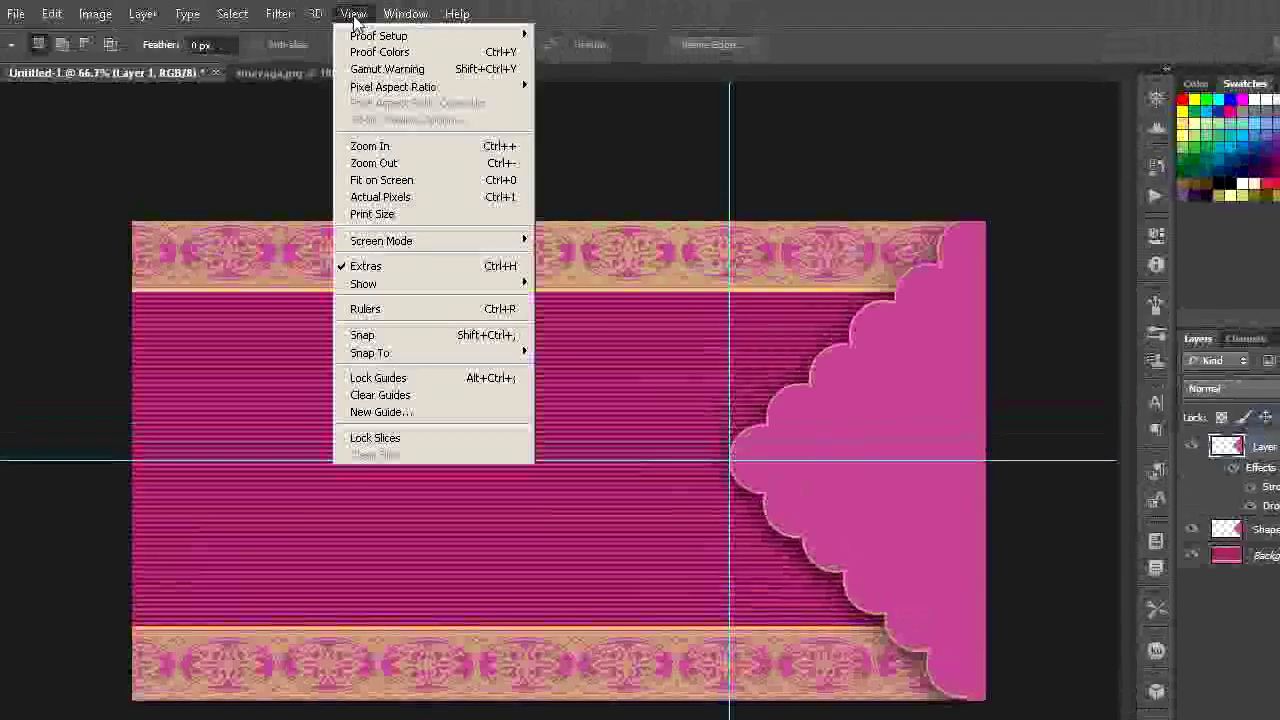
left_click(410, 395)
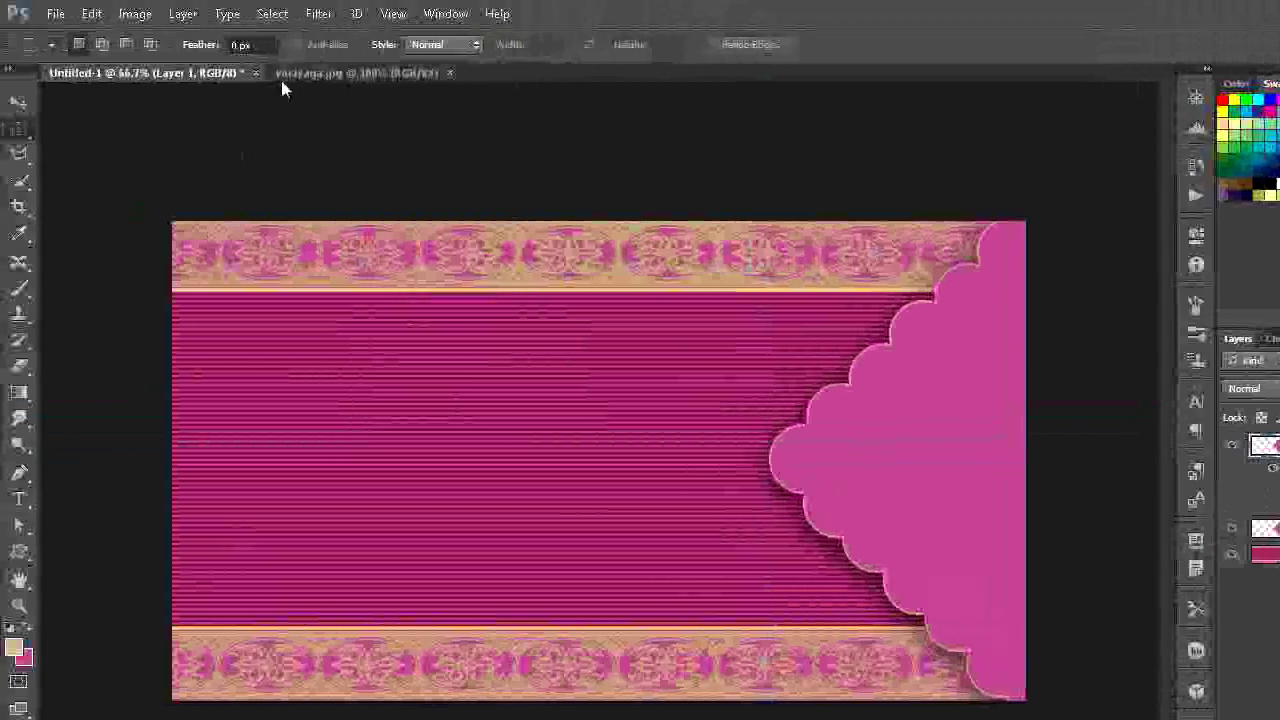
left_click(353, 76)
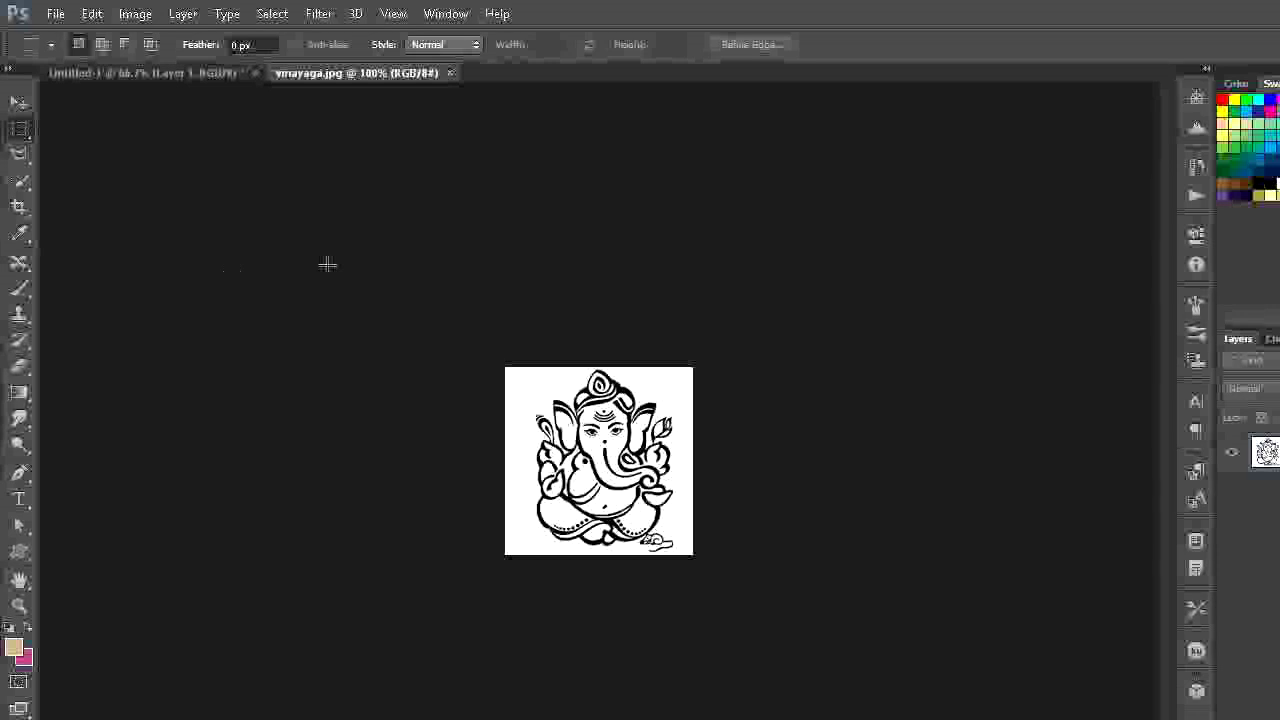
left_click(91, 14)
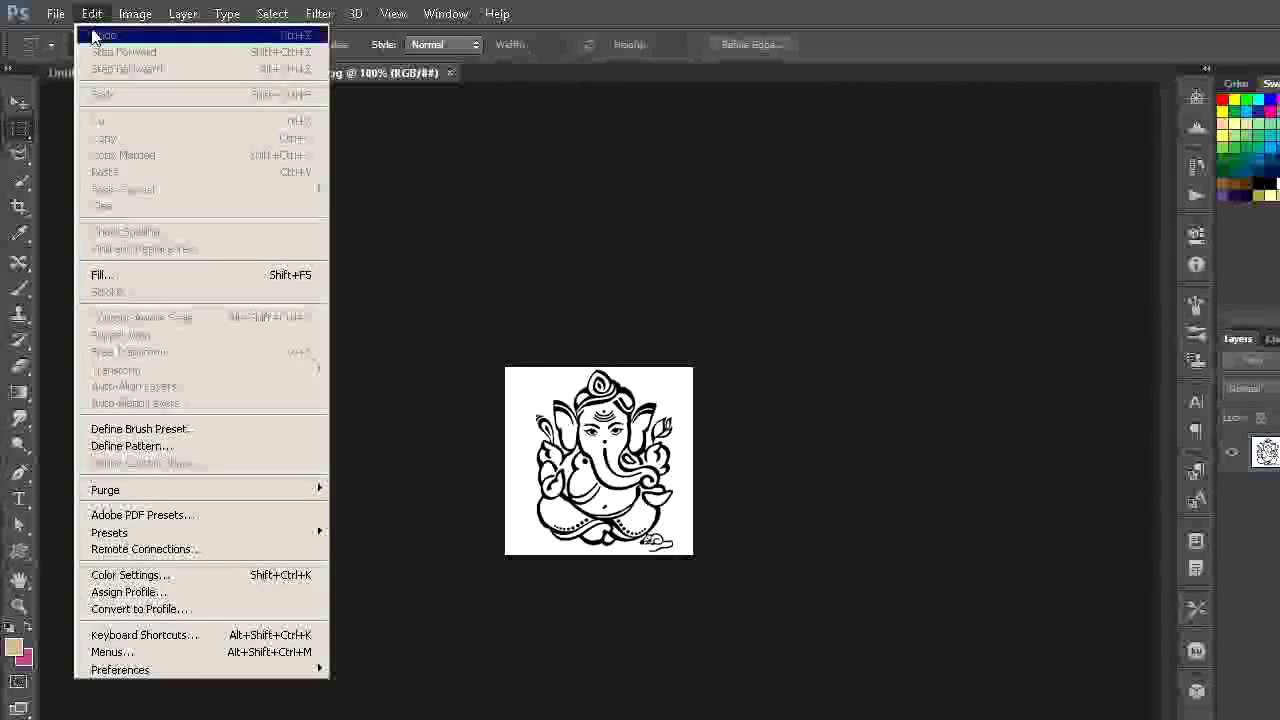
left_click(114, 430)
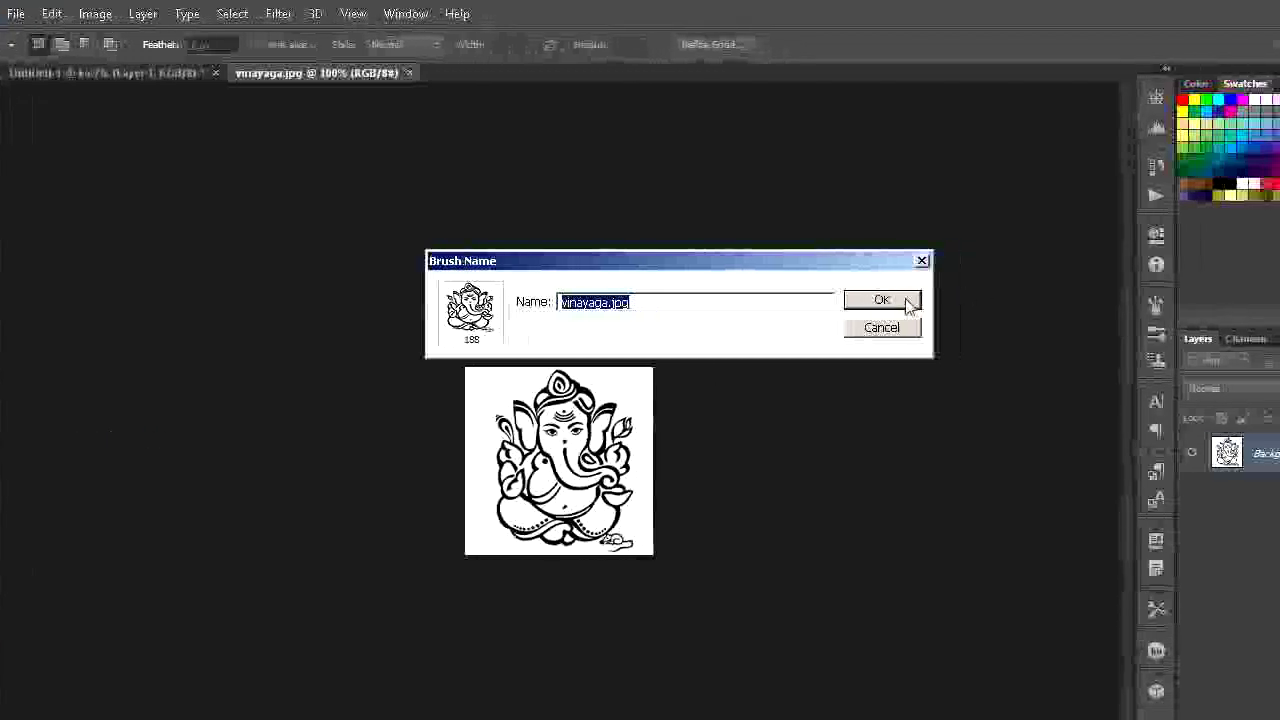
left_click(882, 301)
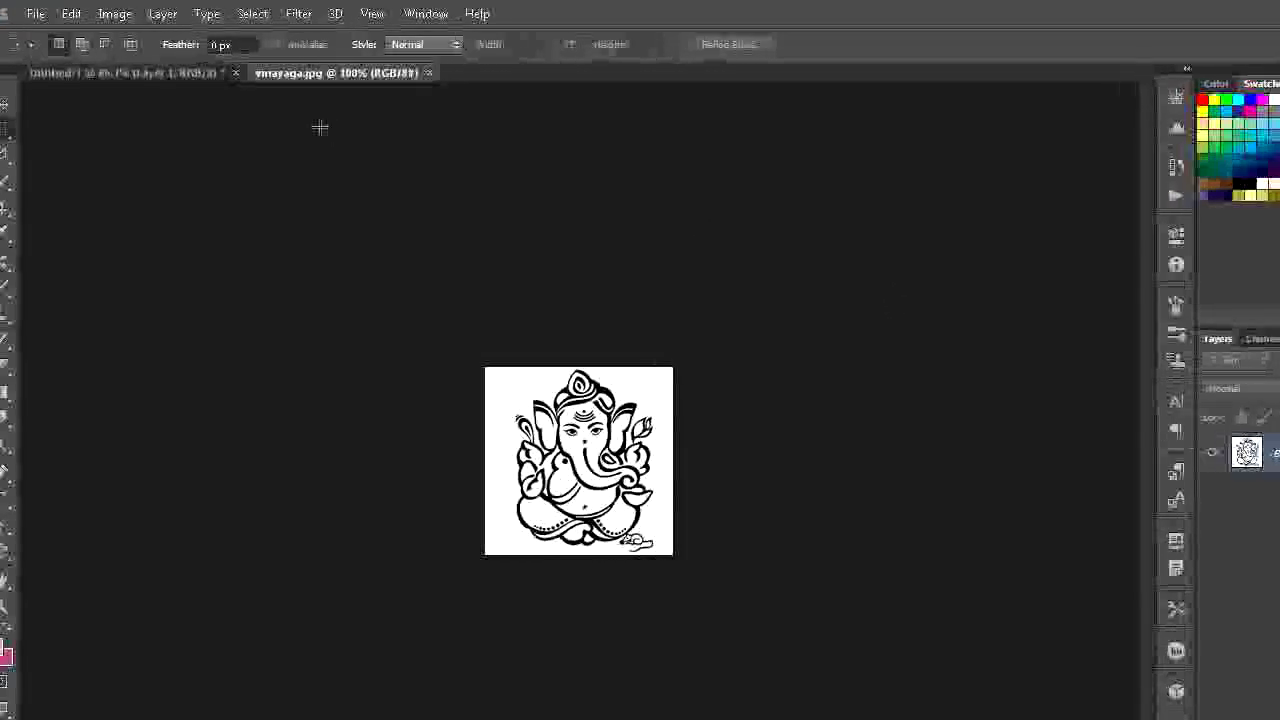
left_click(174, 74)
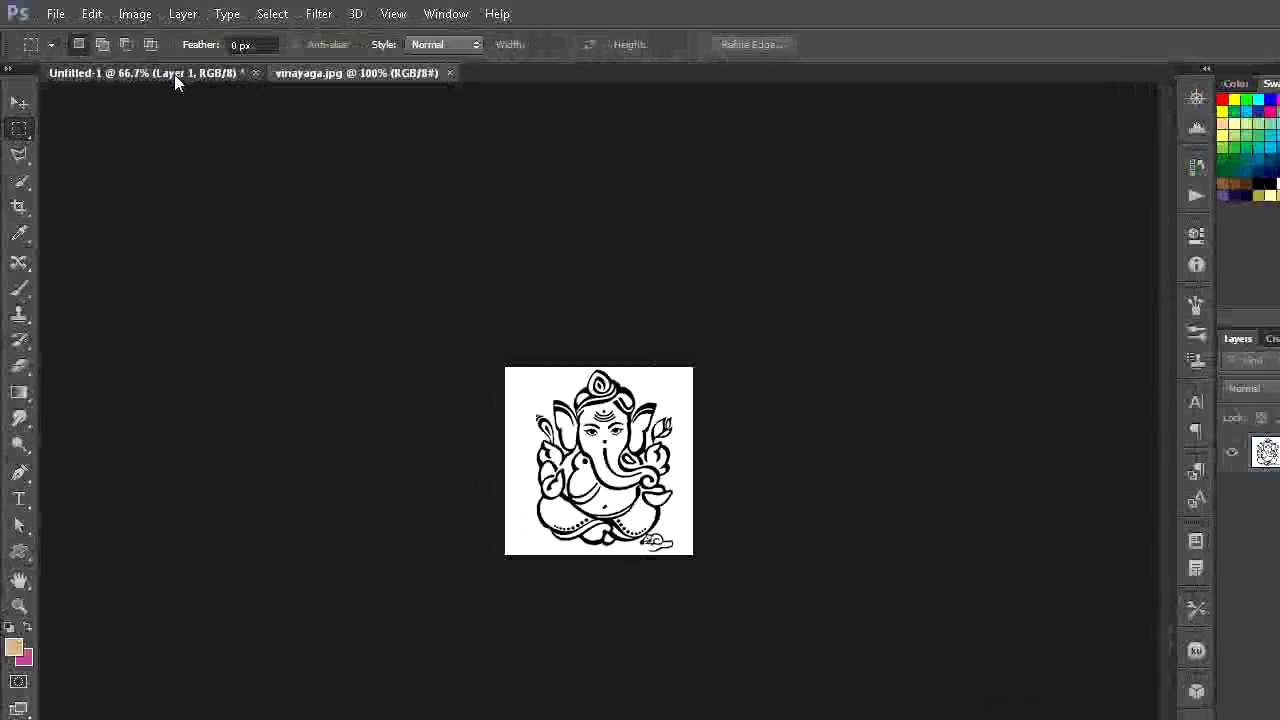
left_click(22, 290)
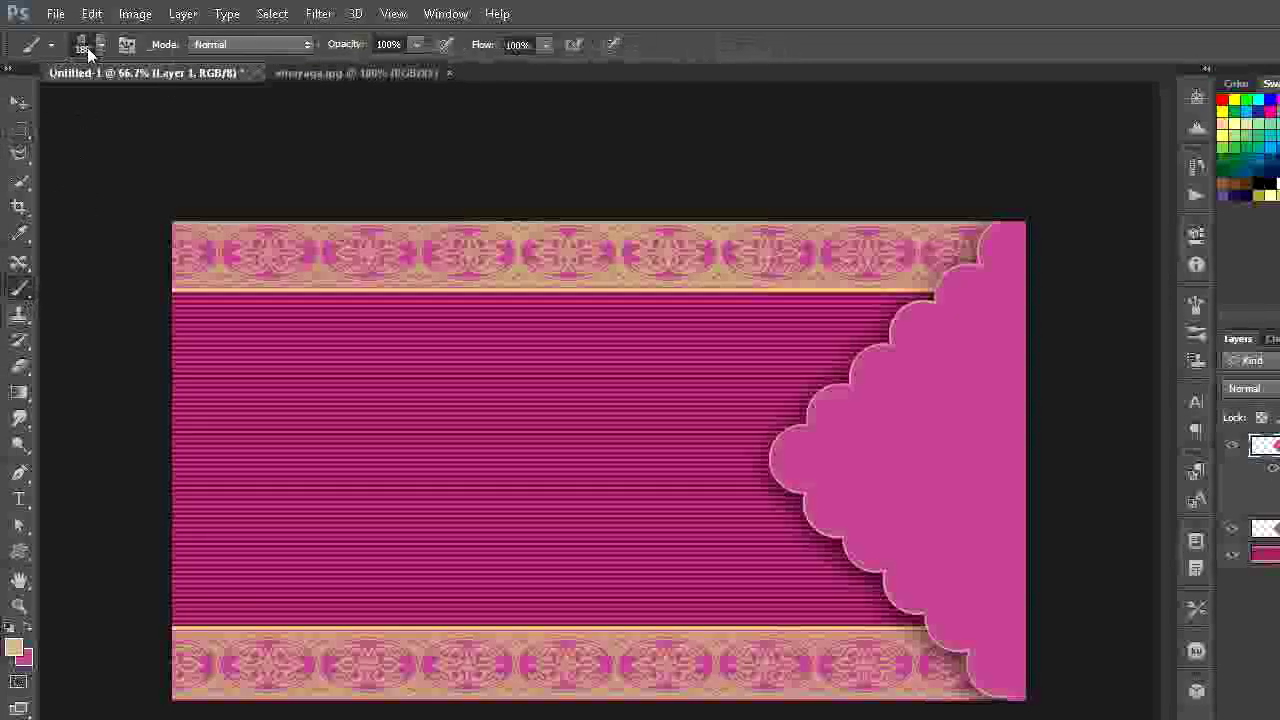
- Select the Ganesha brush preset 188 and keep the tan foreground colour
left_click(101, 47)
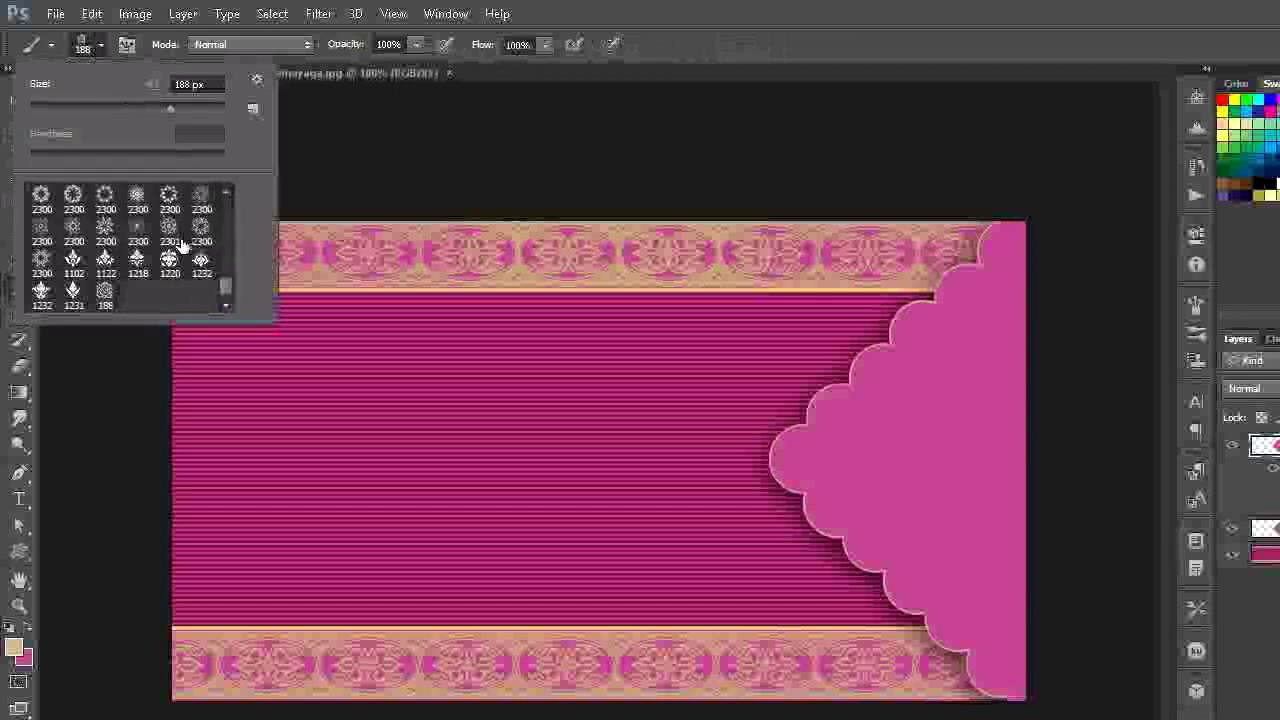
left_click(107, 303)
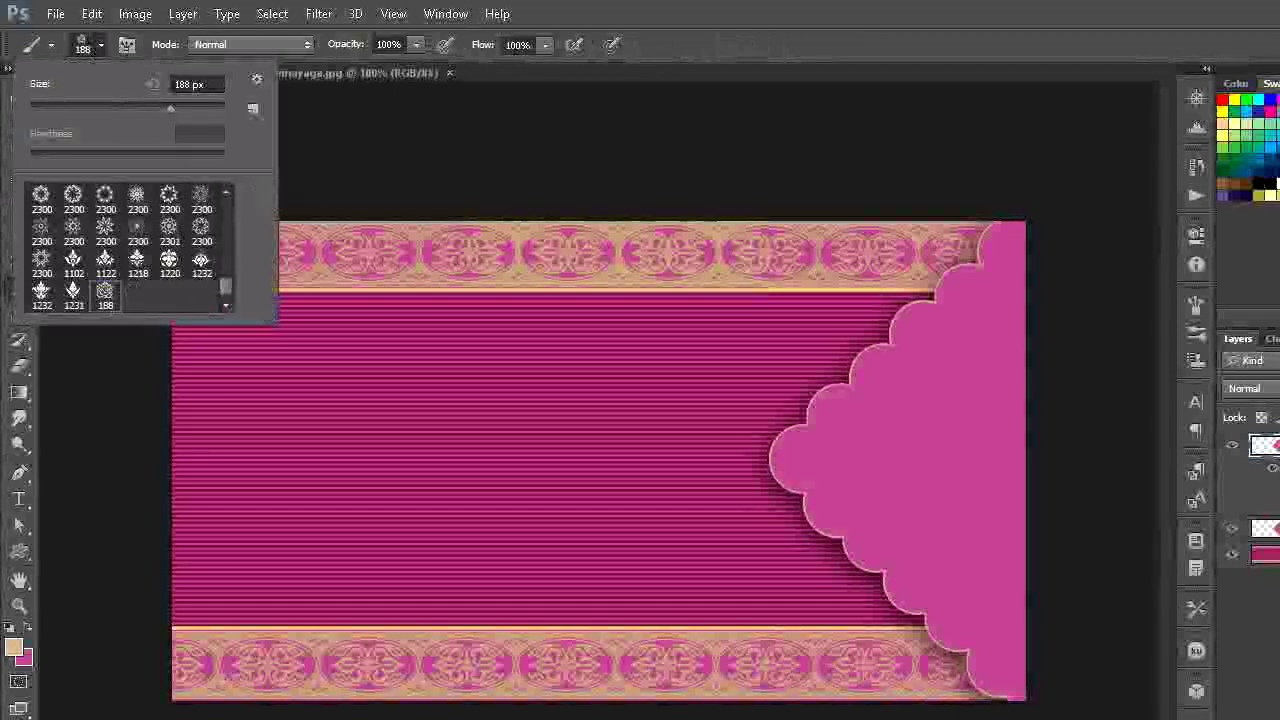
key("Return")
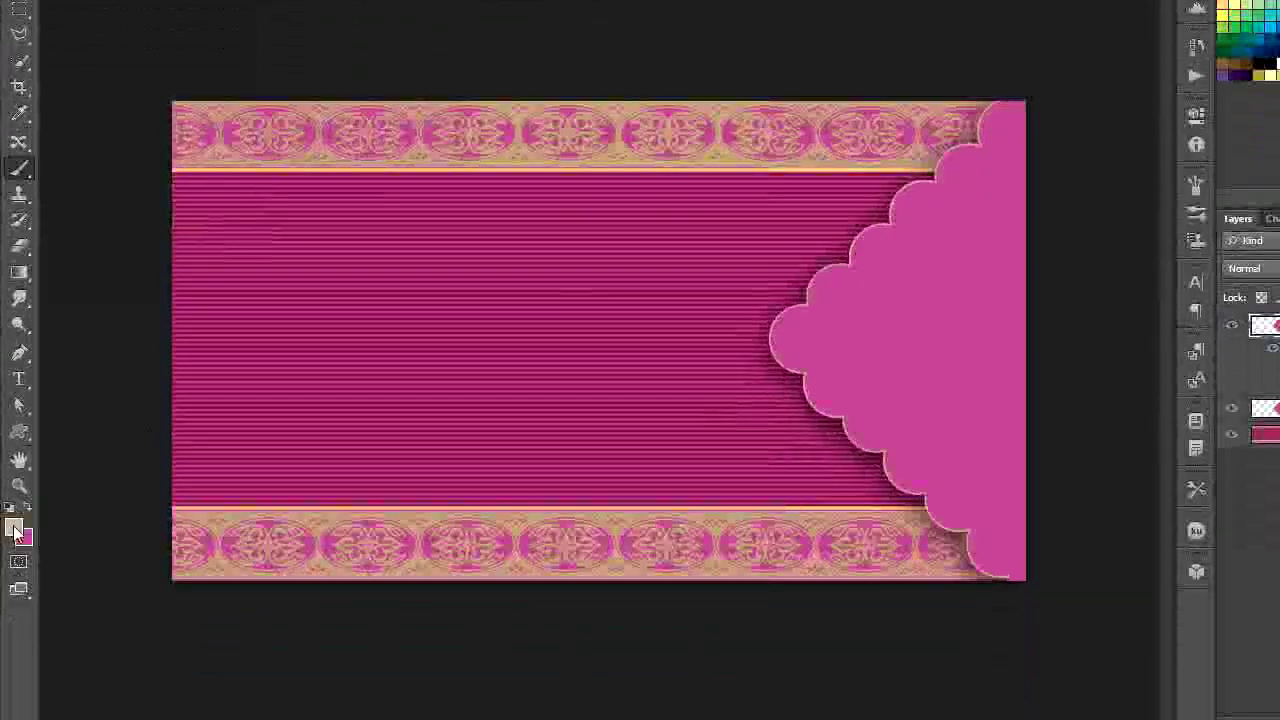
left_click(13, 529)
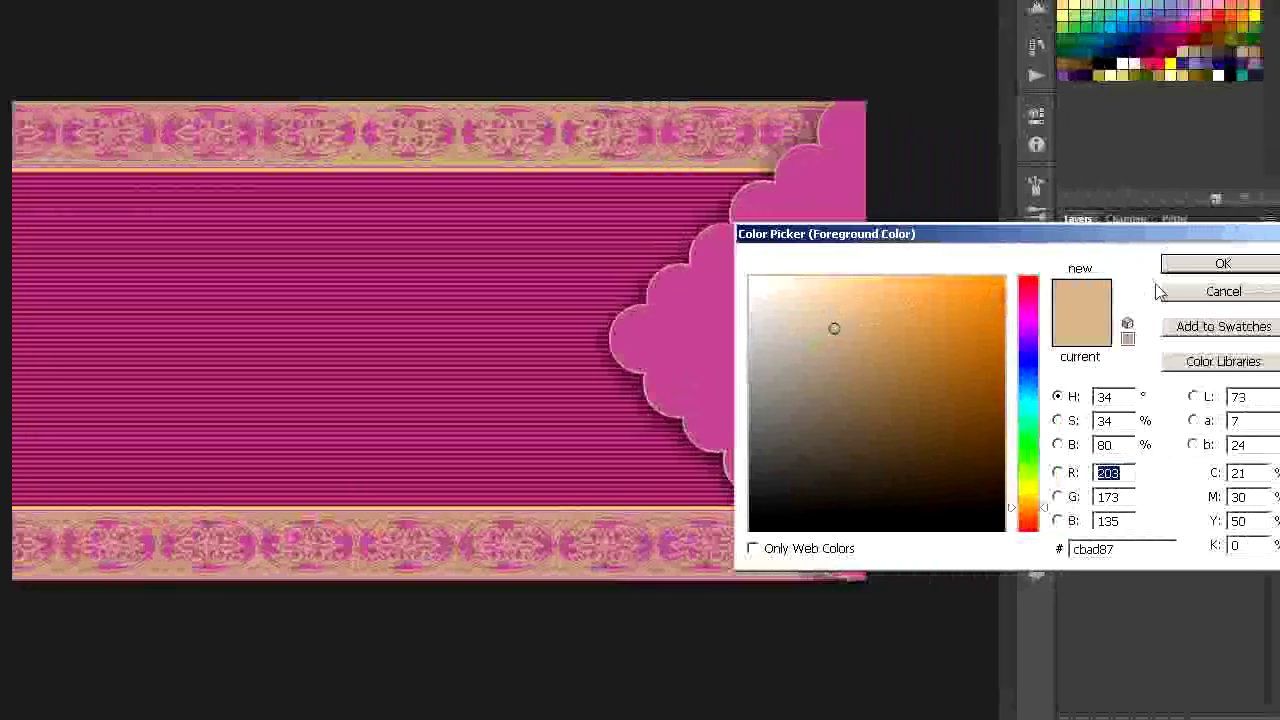
left_click(1182, 265)
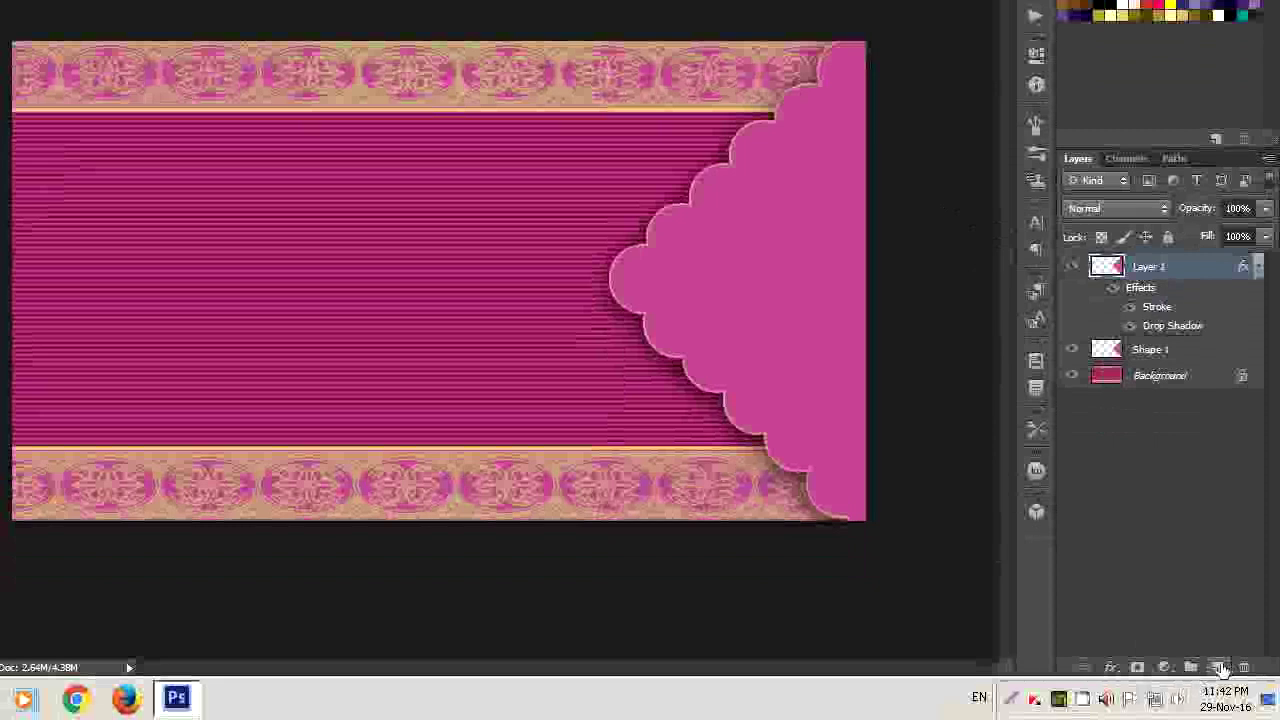
- On a new layer, stamp the Ganesha on a 50% vertical guide, then clear the guide
left_click(1220, 667)
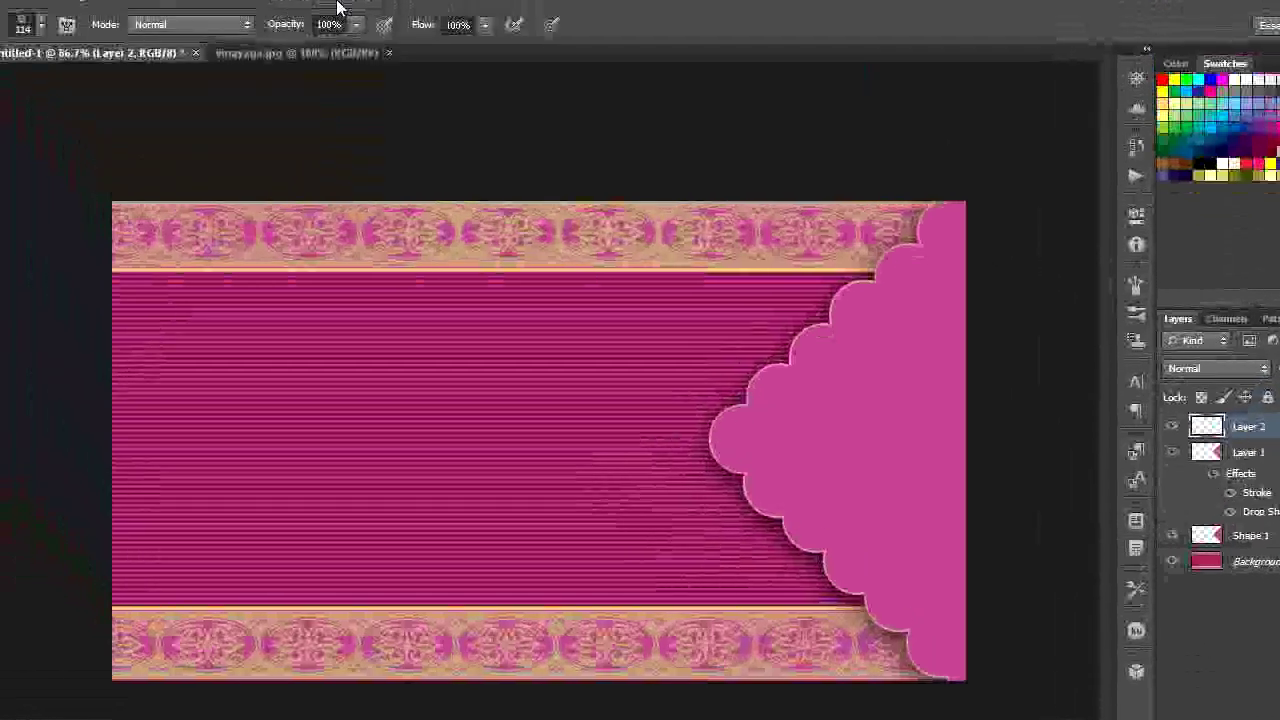
left_click(333, 13)
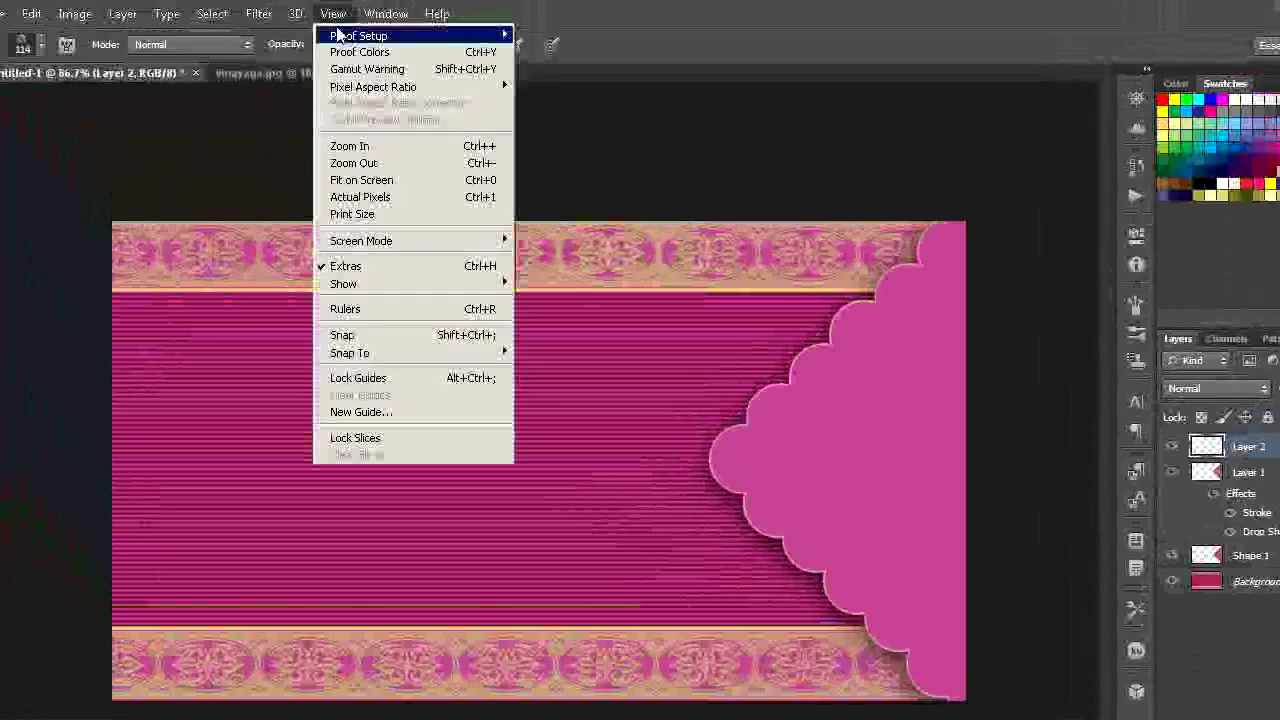
left_click(376, 410)
type("50")
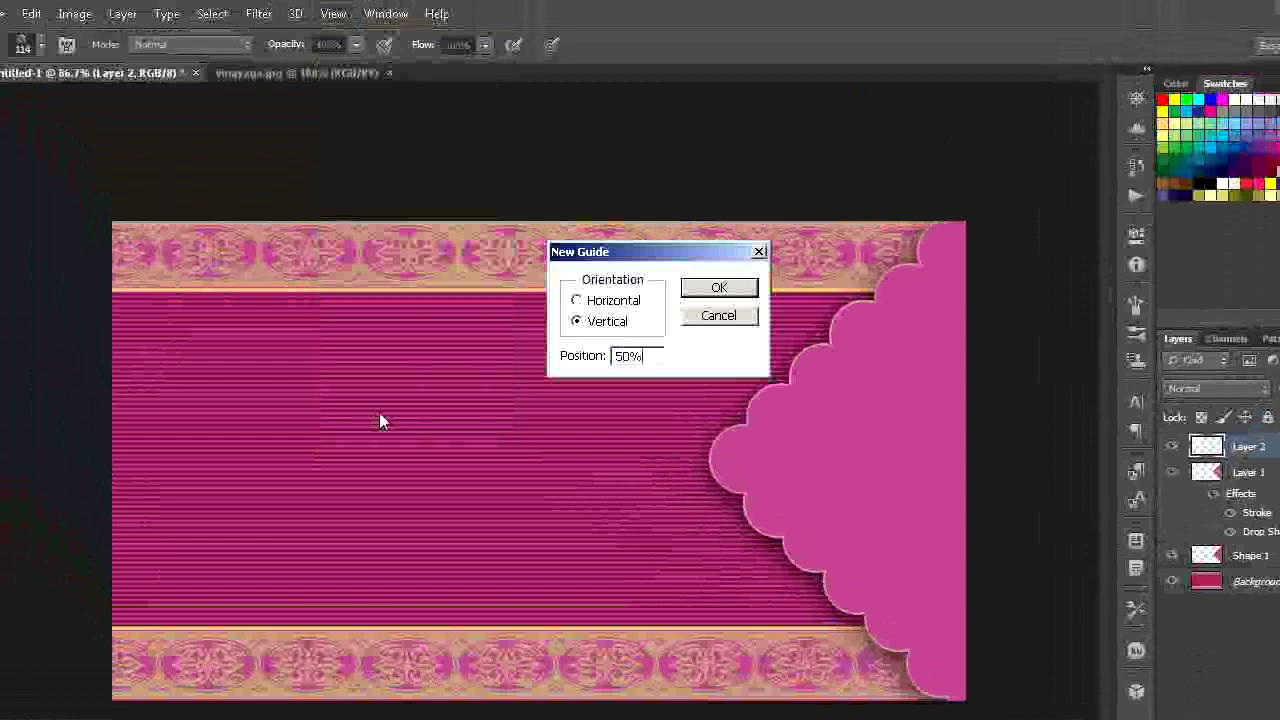
left_click(721, 288)
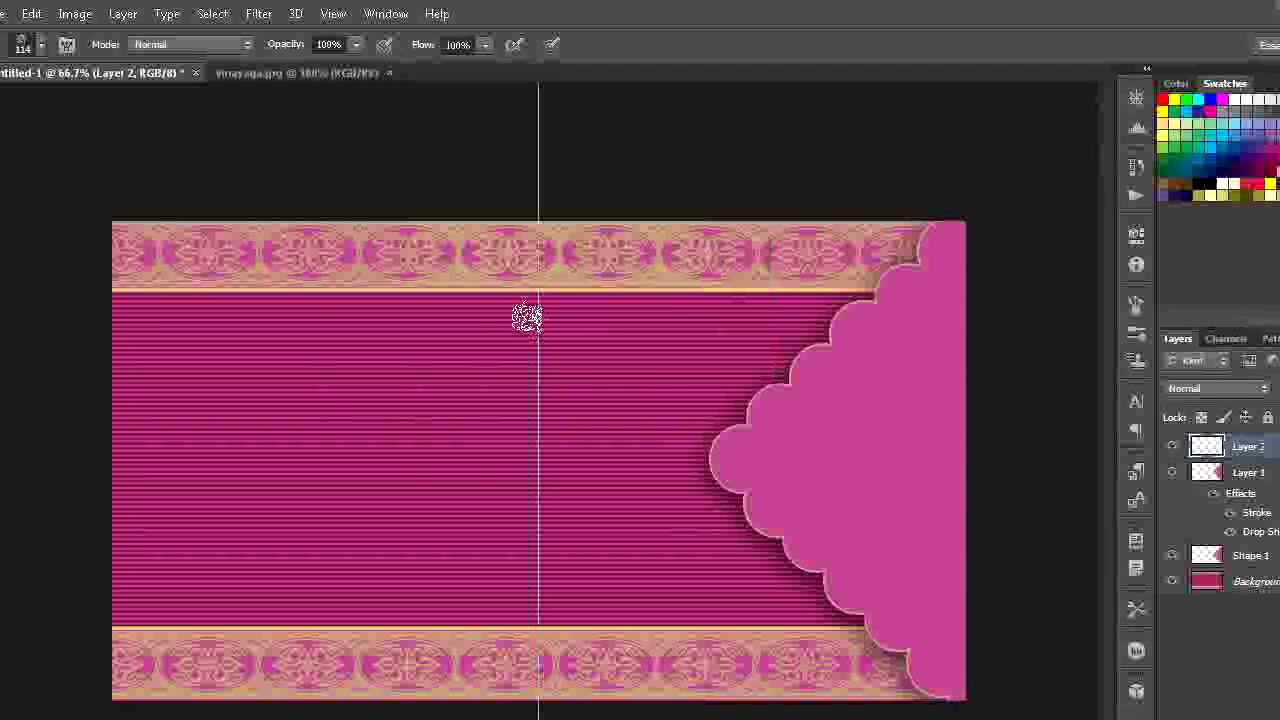
left_click(539, 338)
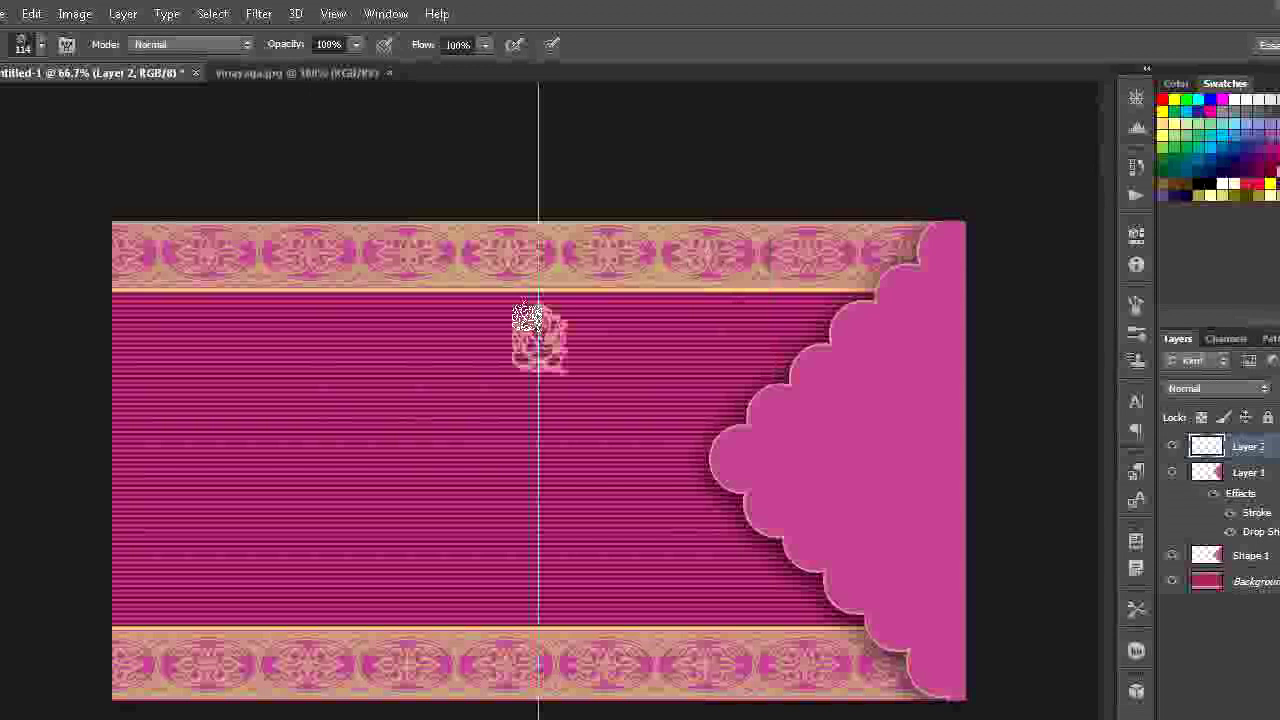
left_click(345, 20)
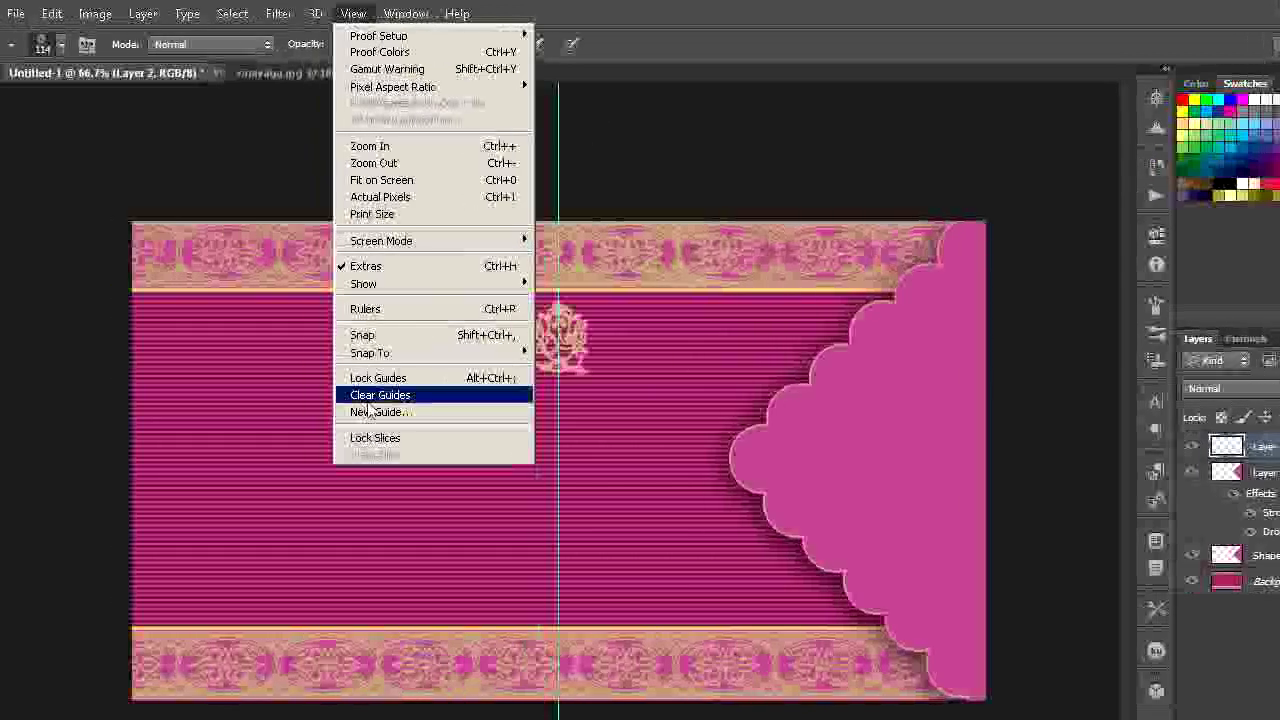
left_click(355, 397)
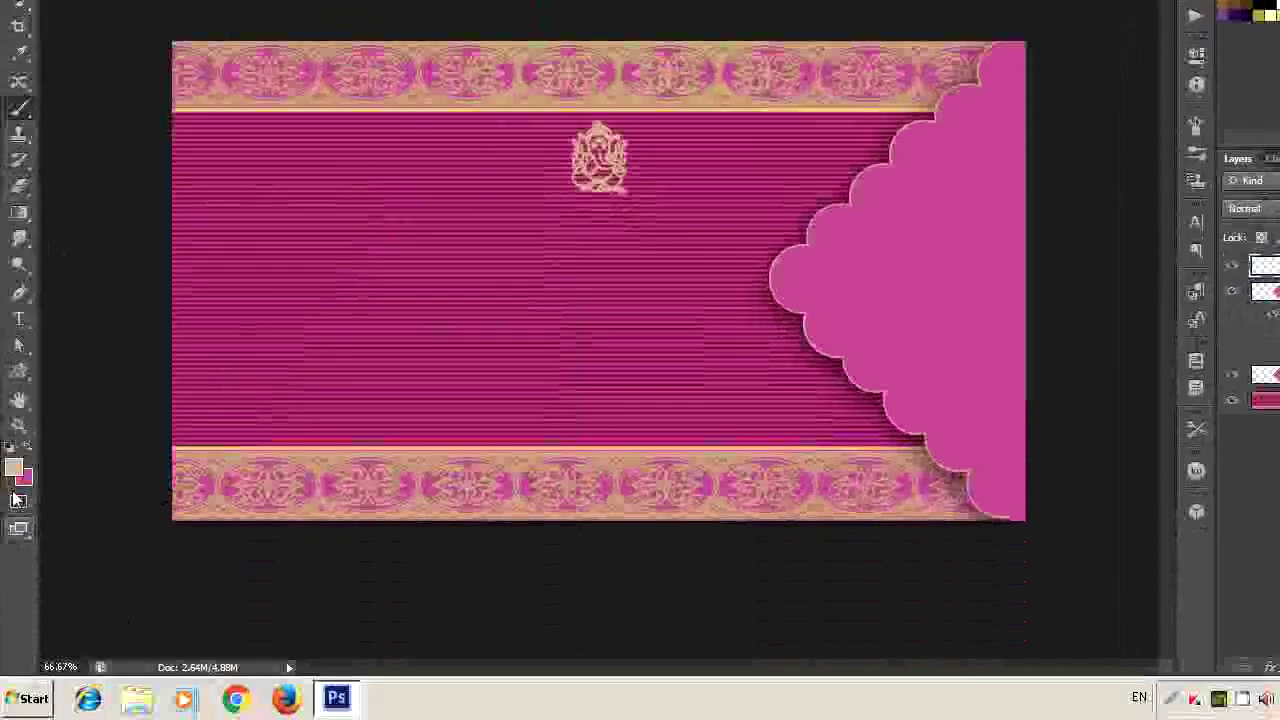
- Prepare the Type tool with Tamil keyboard input, 60 pt size and a tan colour
left_click(19, 320)
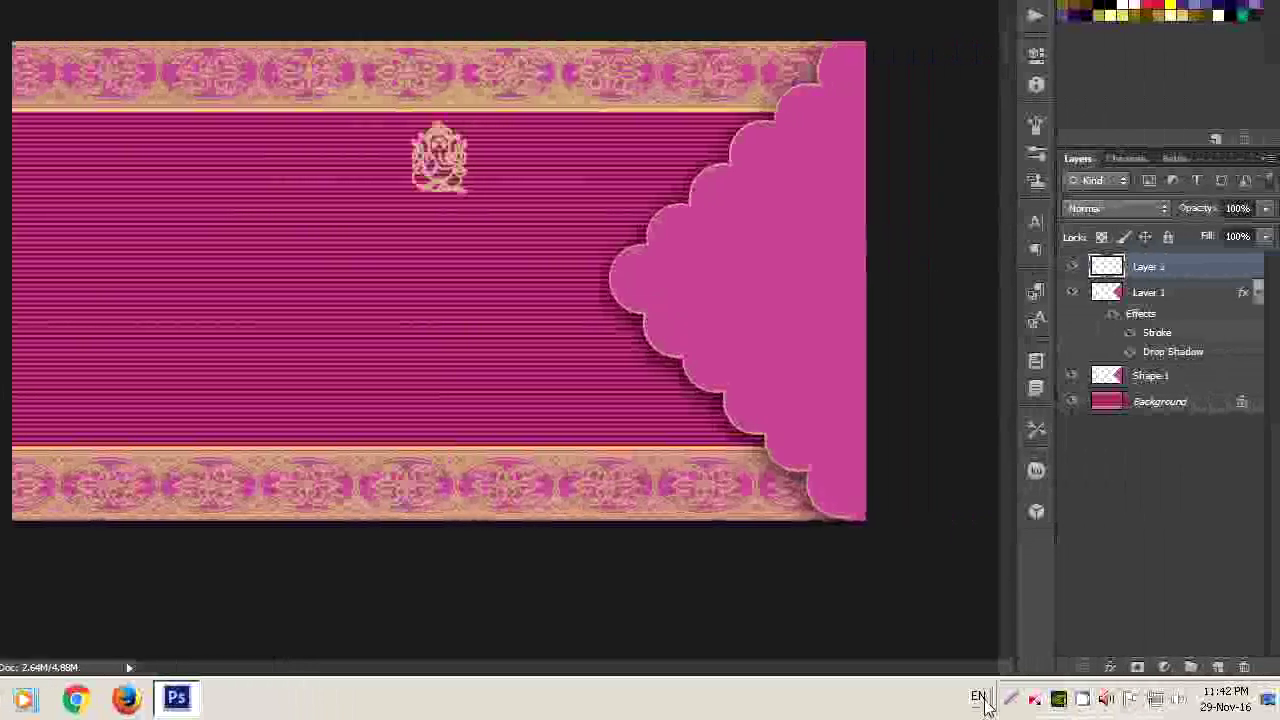
left_click(981, 698)
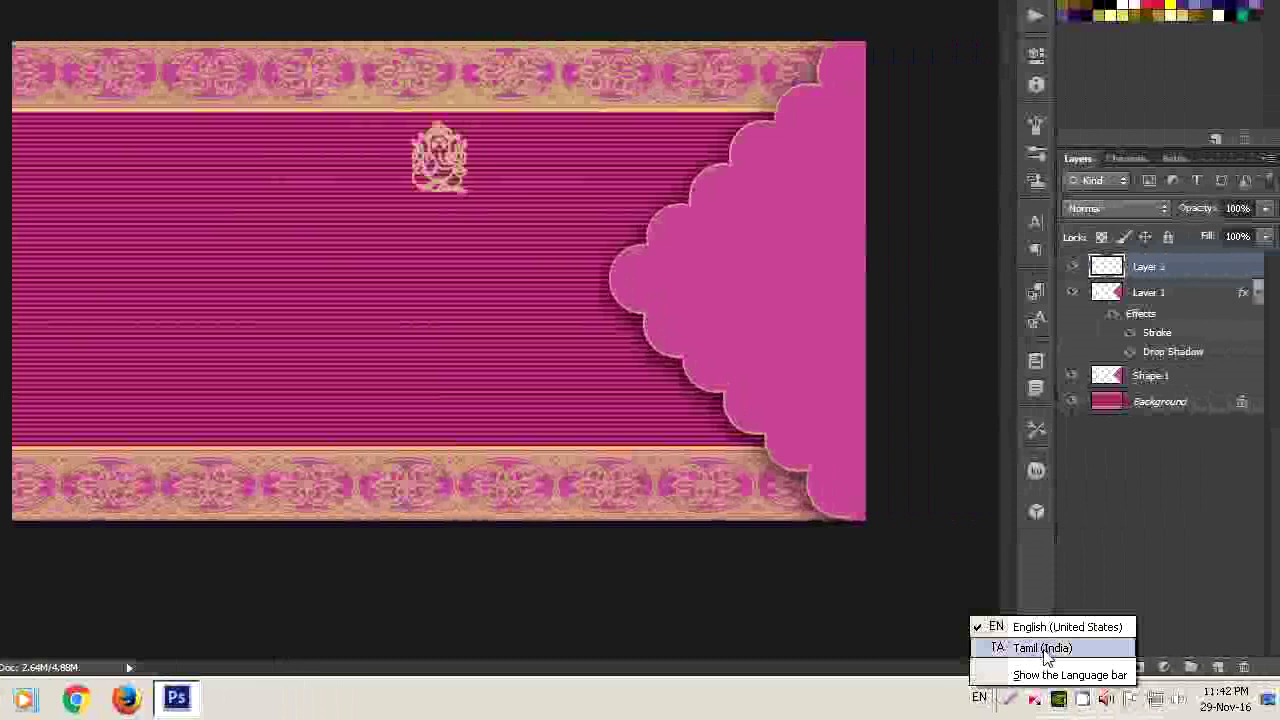
left_click(1043, 648)
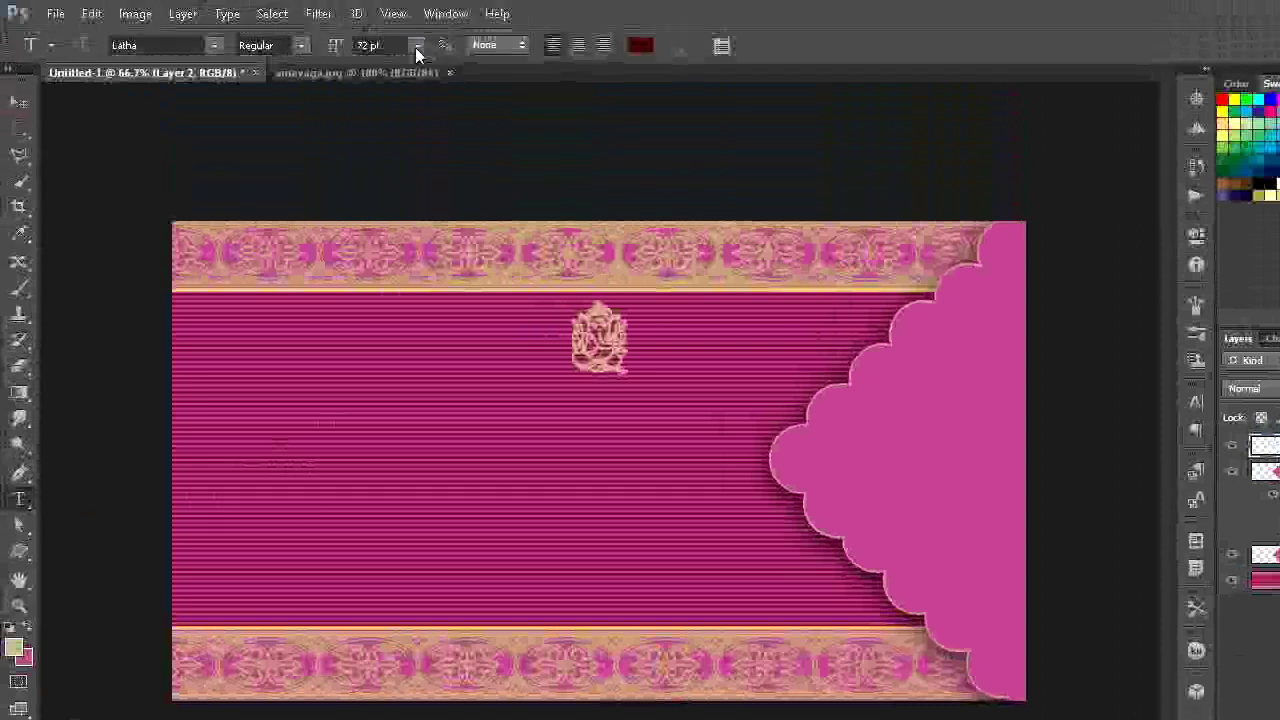
left_click(417, 45)
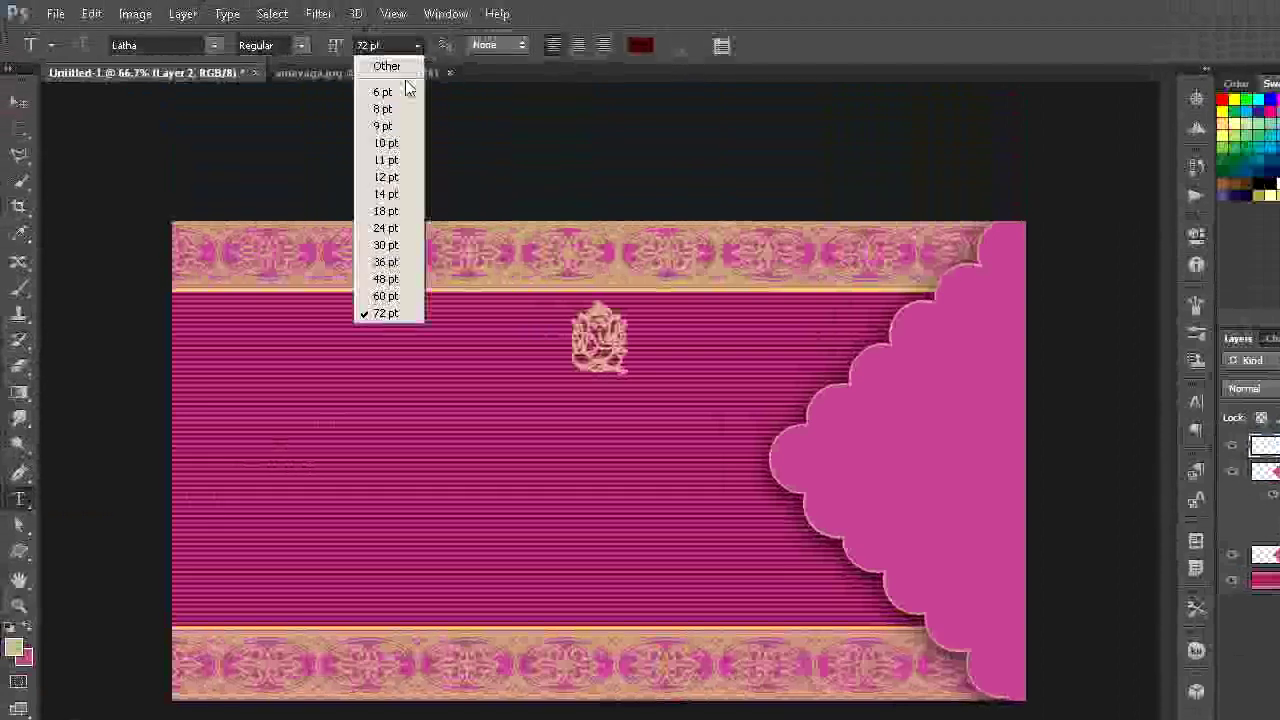
left_click(388, 297)
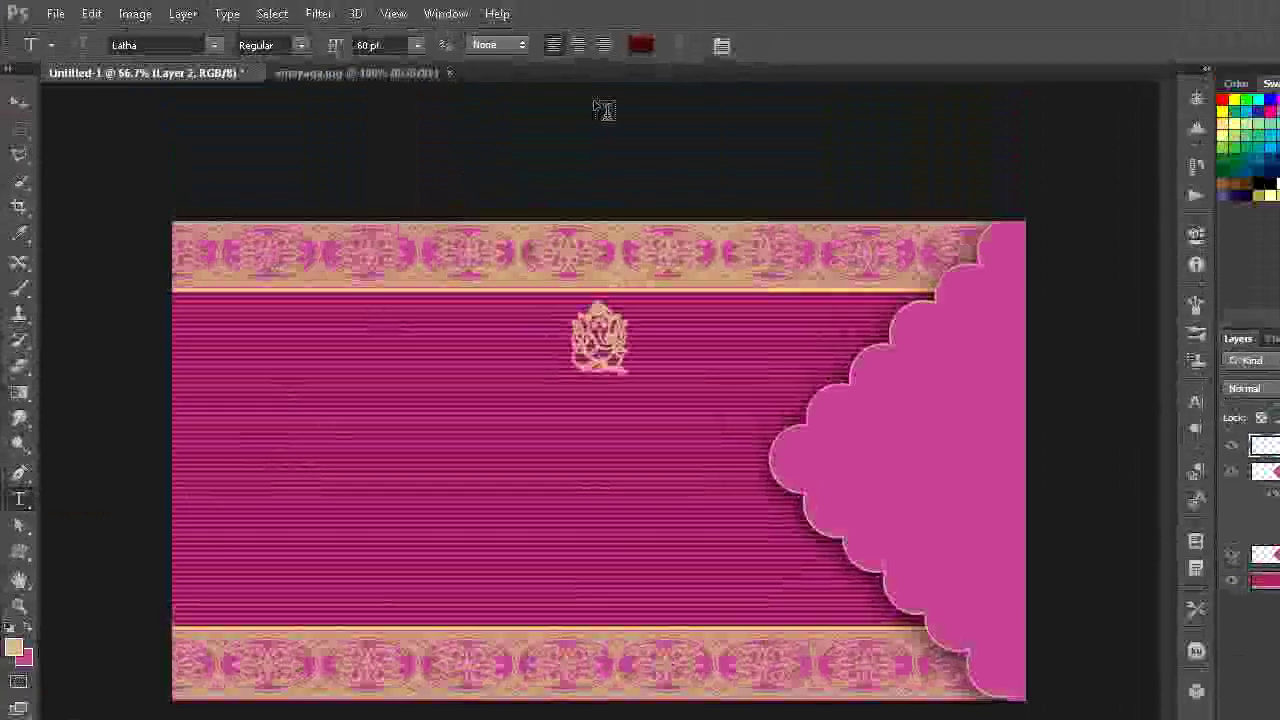
left_click(643, 46)
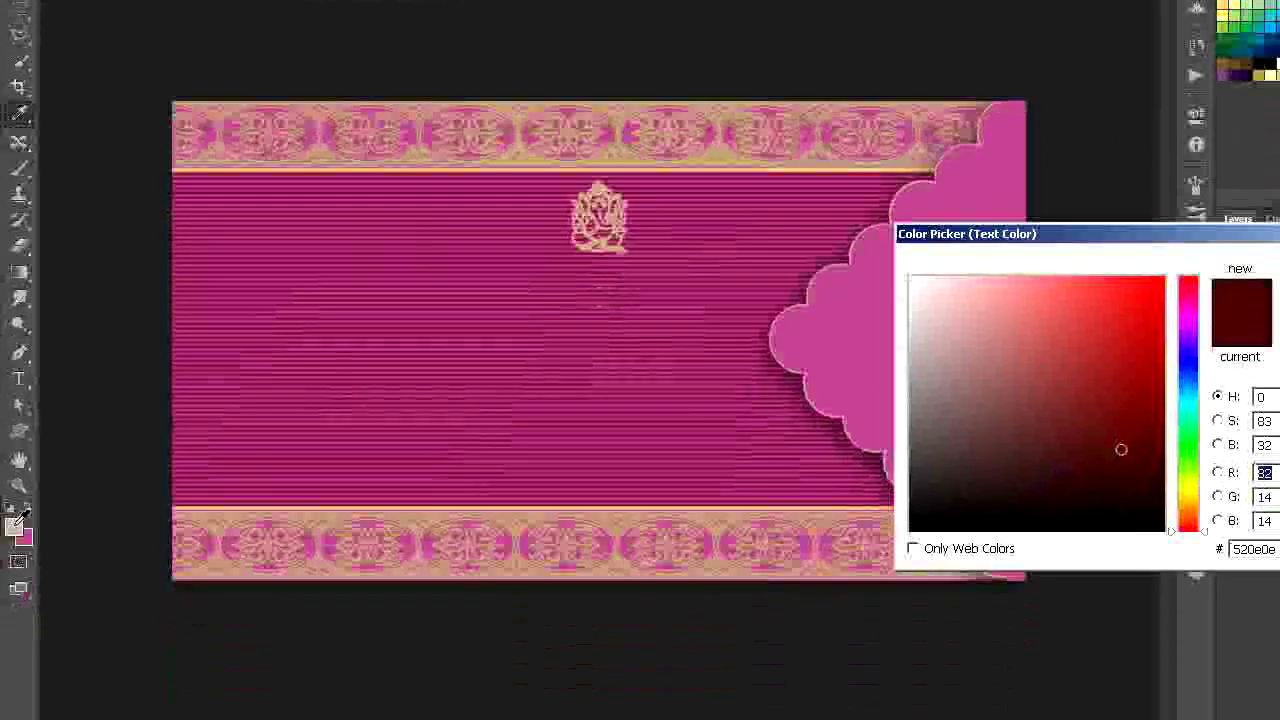
left_click(20, 518)
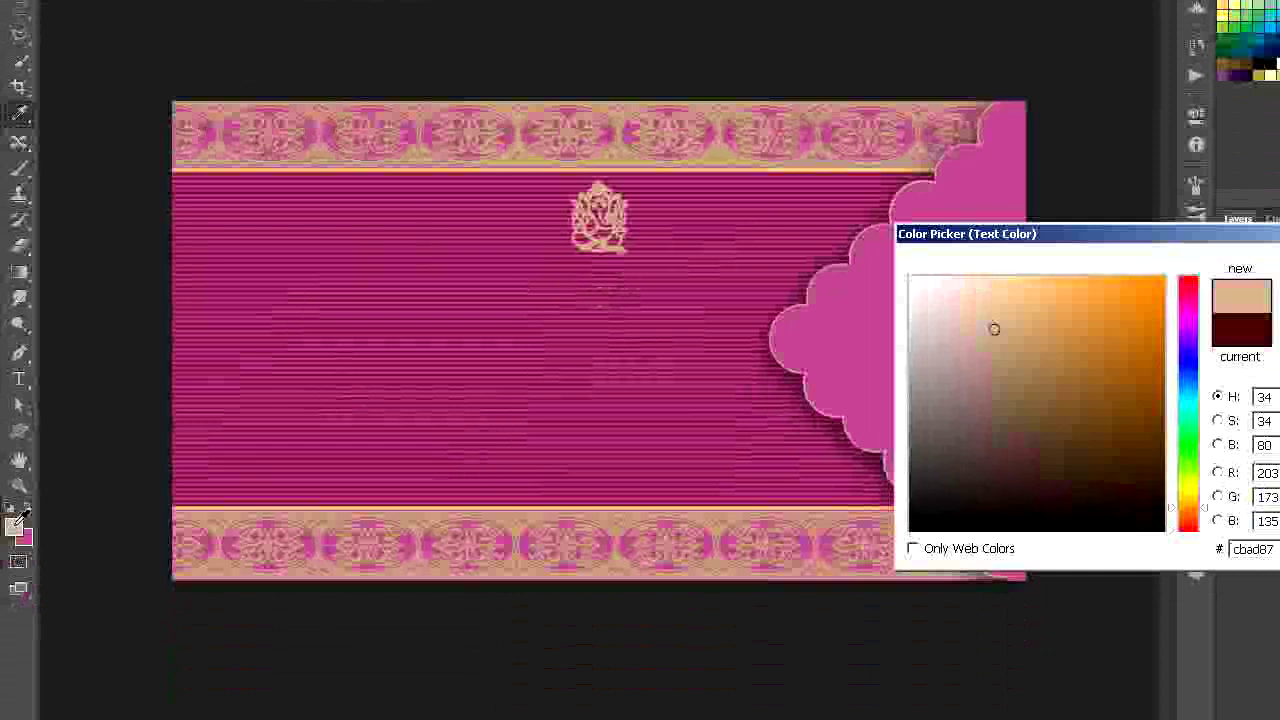
key("Return")
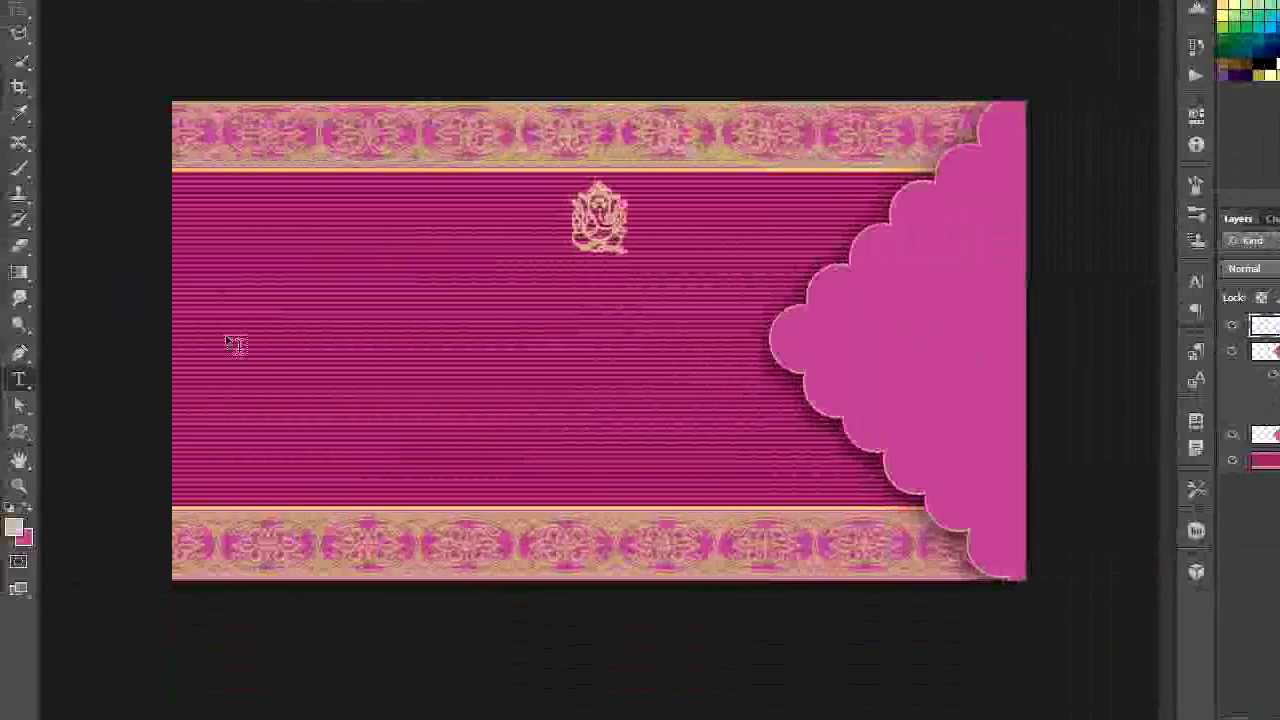
- Type the Tamil title திருமண அழைப்பிதழ் below the Ganesha
type("thi")
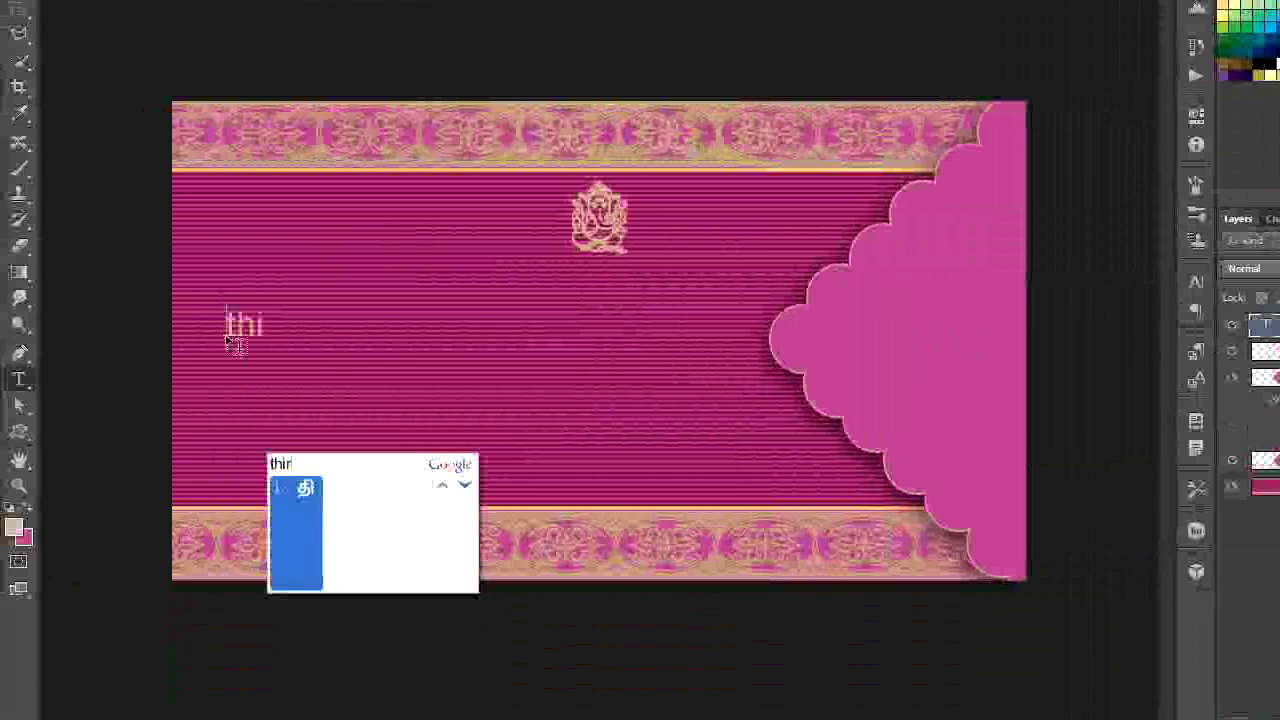
type("rumana")
key("space")
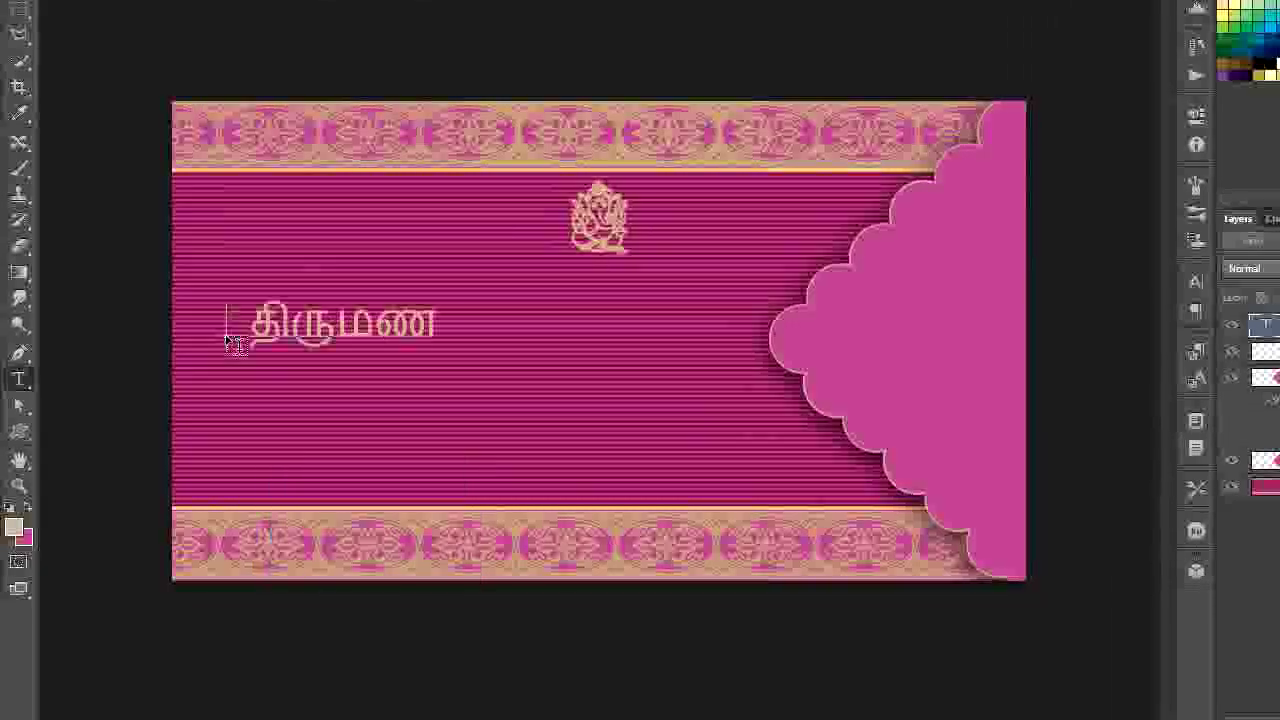
type("aza")
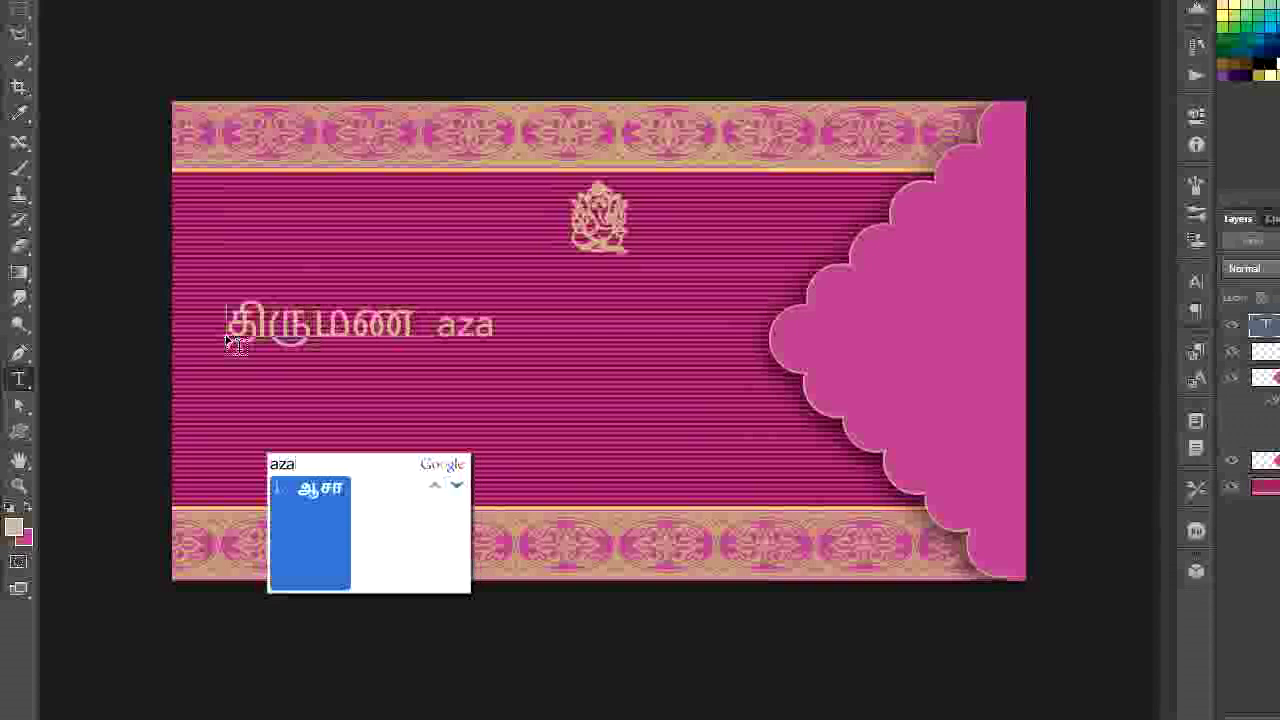
type("ipithal")
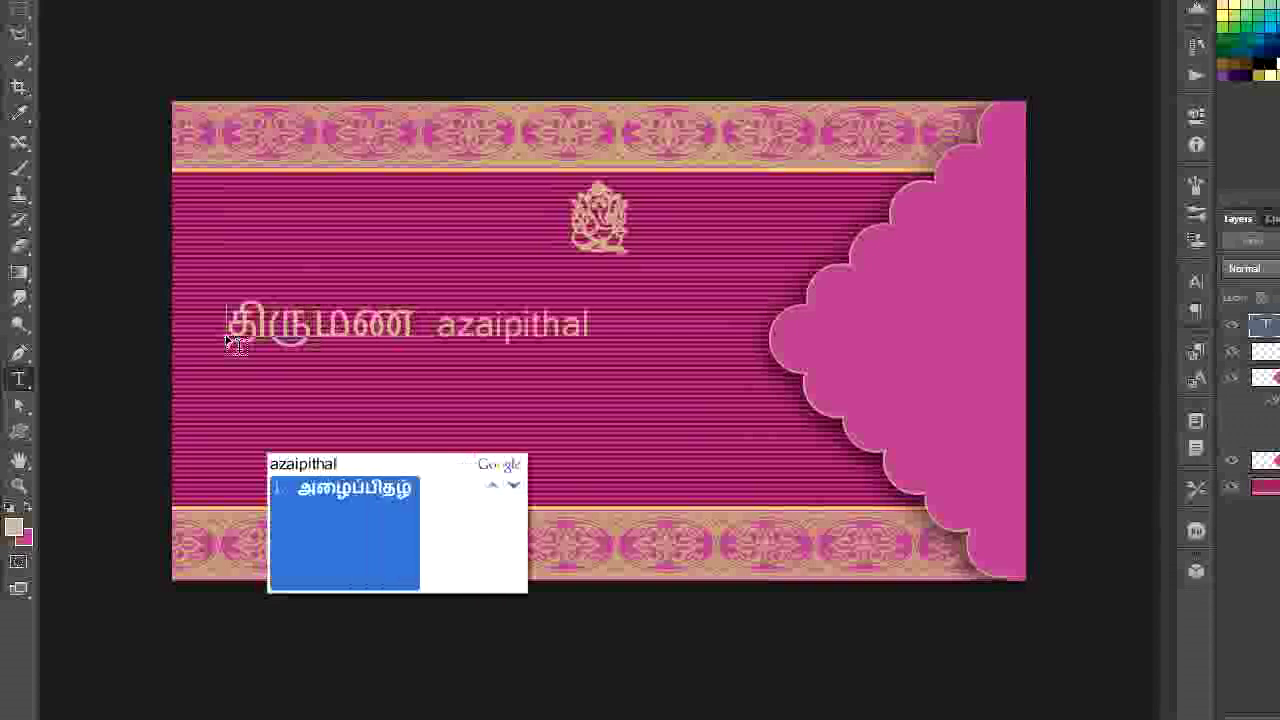
key("space")
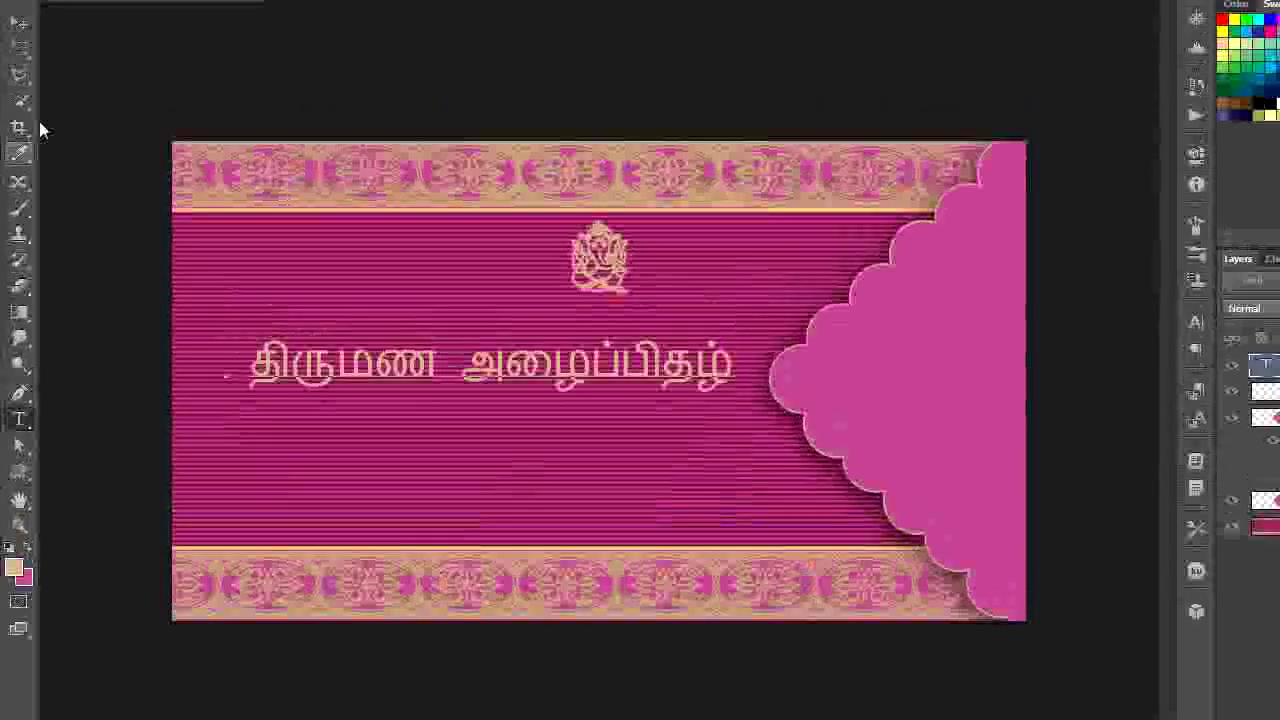
- Stretch the title slightly wider, nudge it lower, and apply the transform
left_click(18, 102)
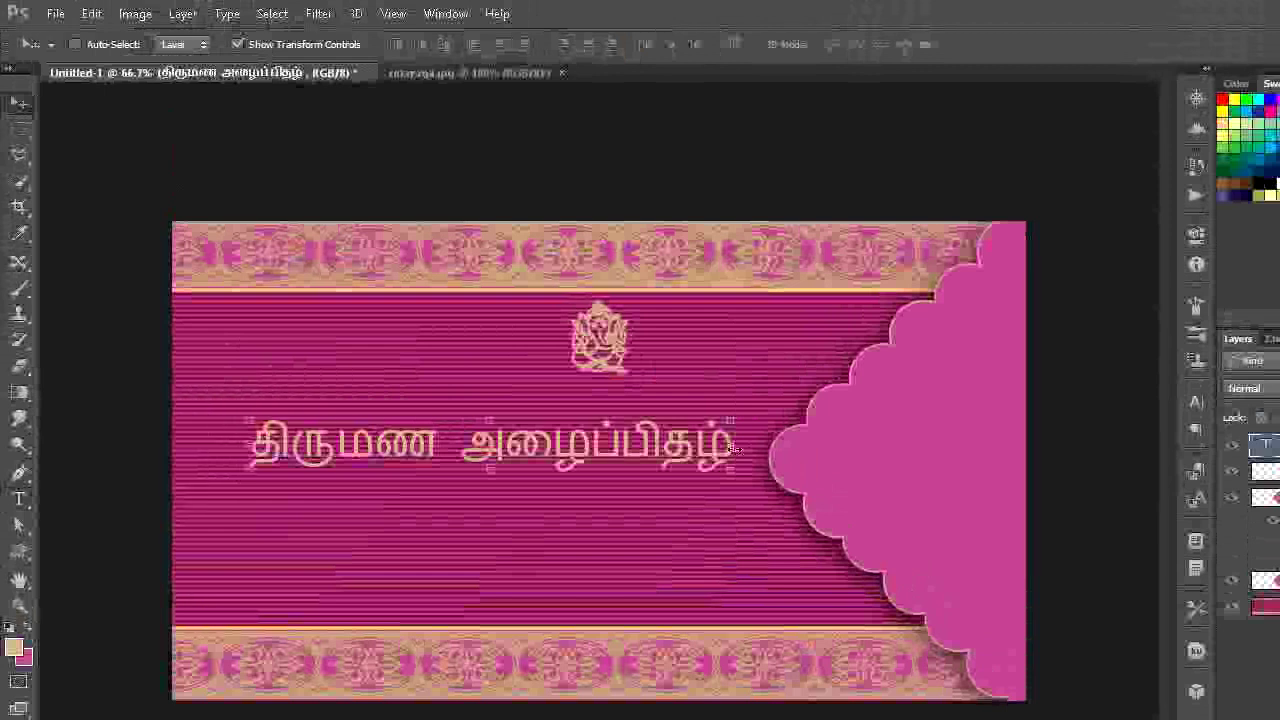
left_click_drag(733, 449, 743, 449)
left_click_drag(535, 443, 543, 457)
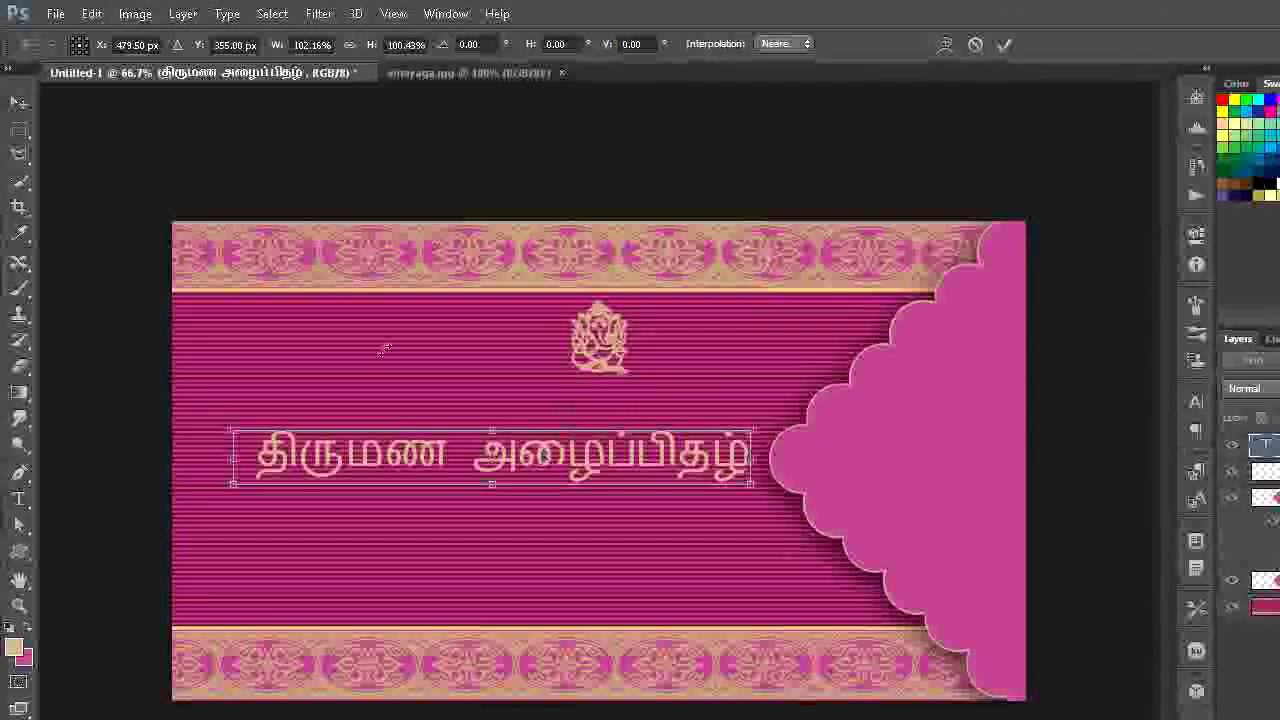
left_click(9, 152)
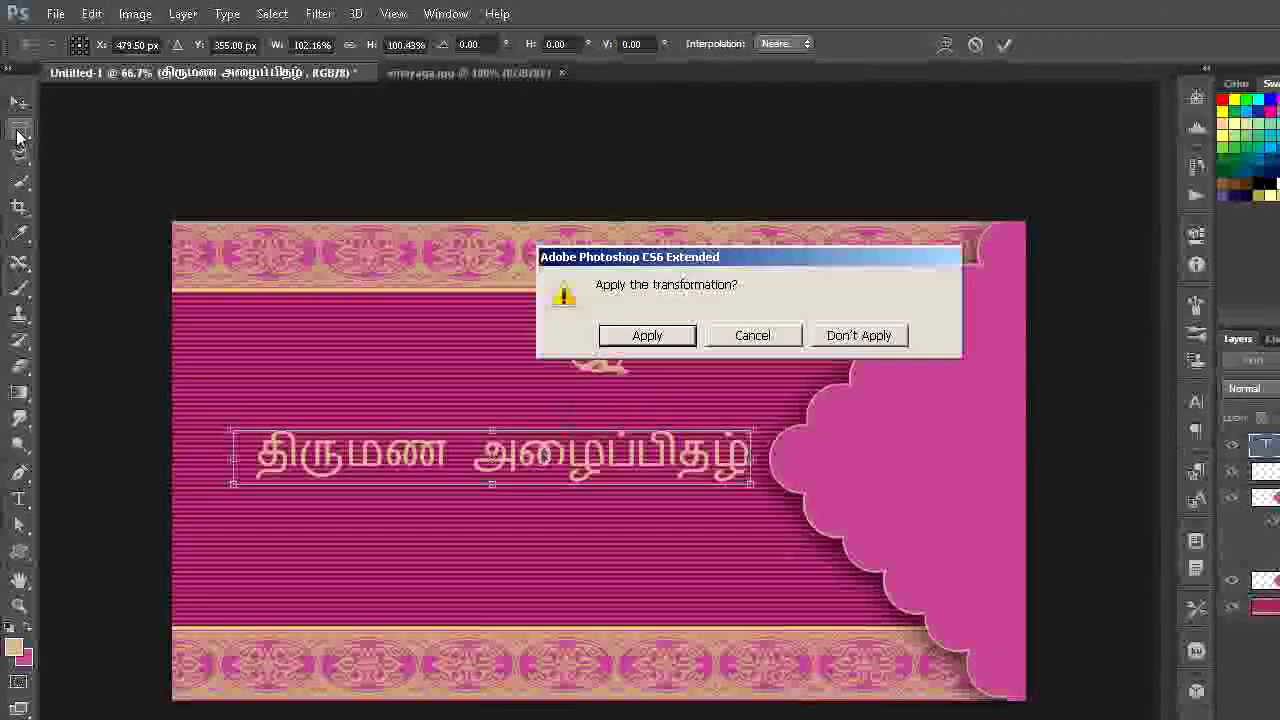
left_click(640, 335)
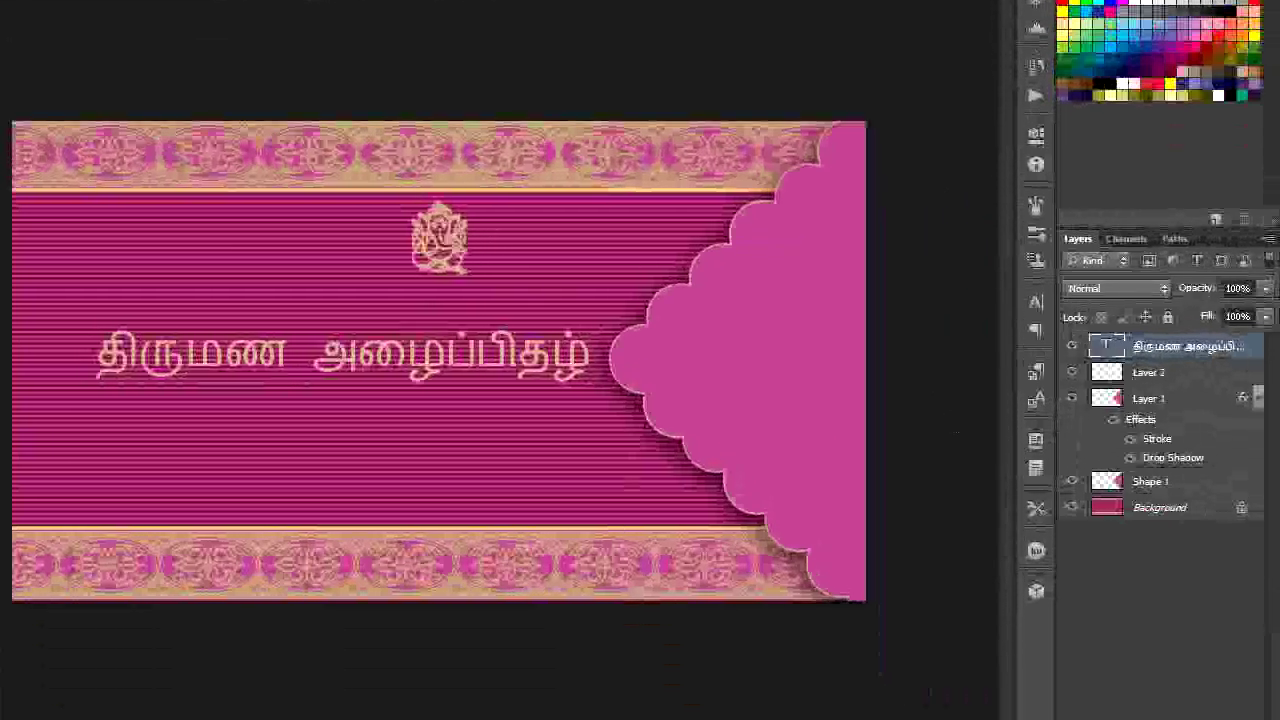
- Give the Tamil title Bevel & Emboss and a Drop Shadow through Blending Options
left_click(1110, 664)
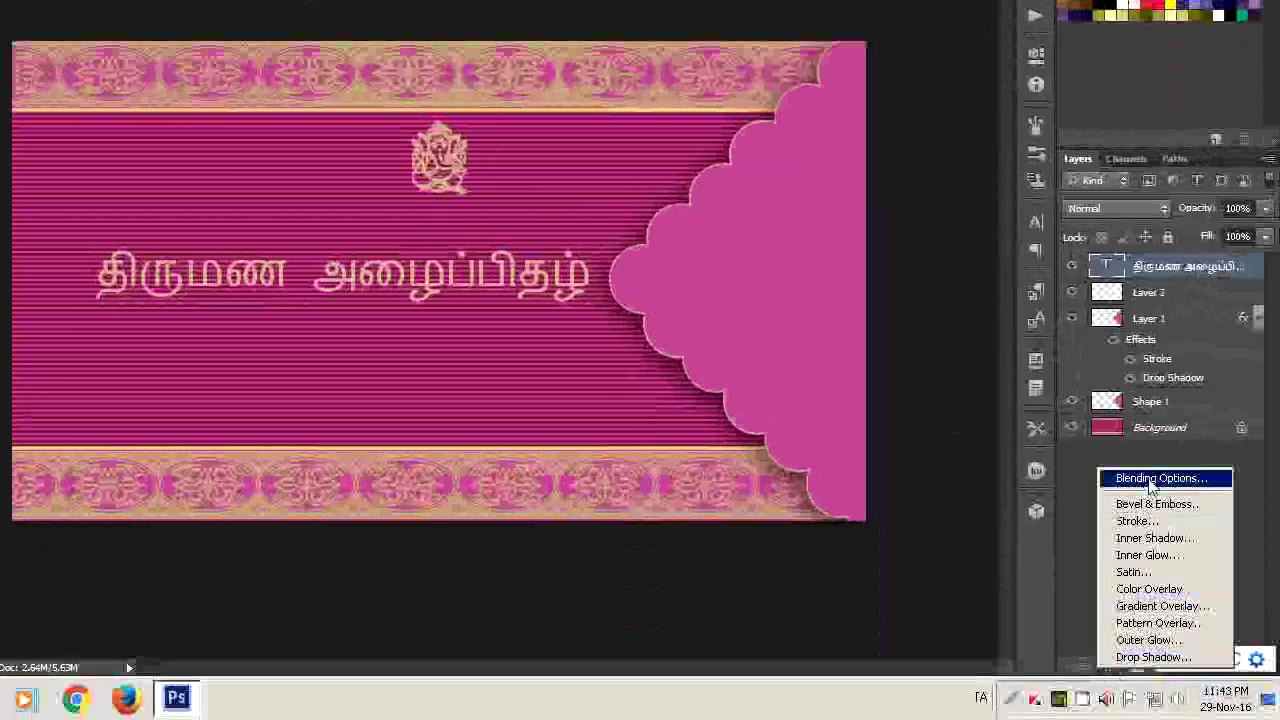
left_click(1150, 480)
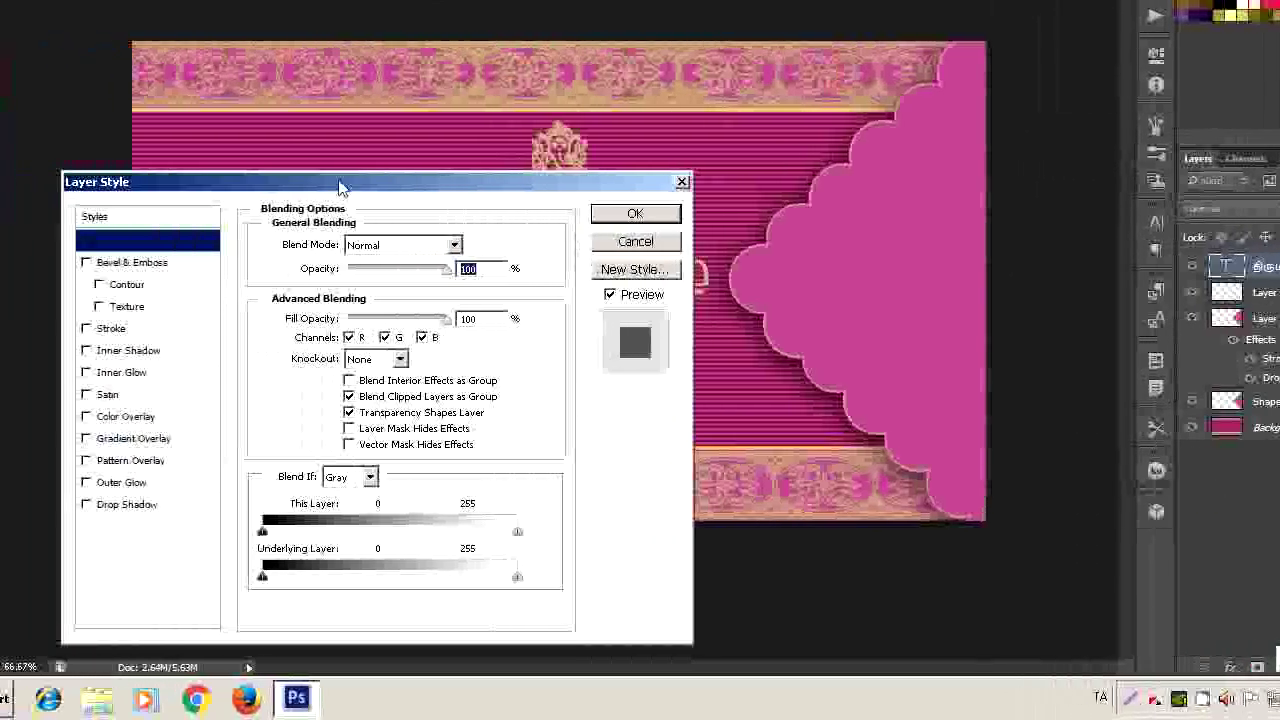
left_click_drag(340, 186, 925, 253)
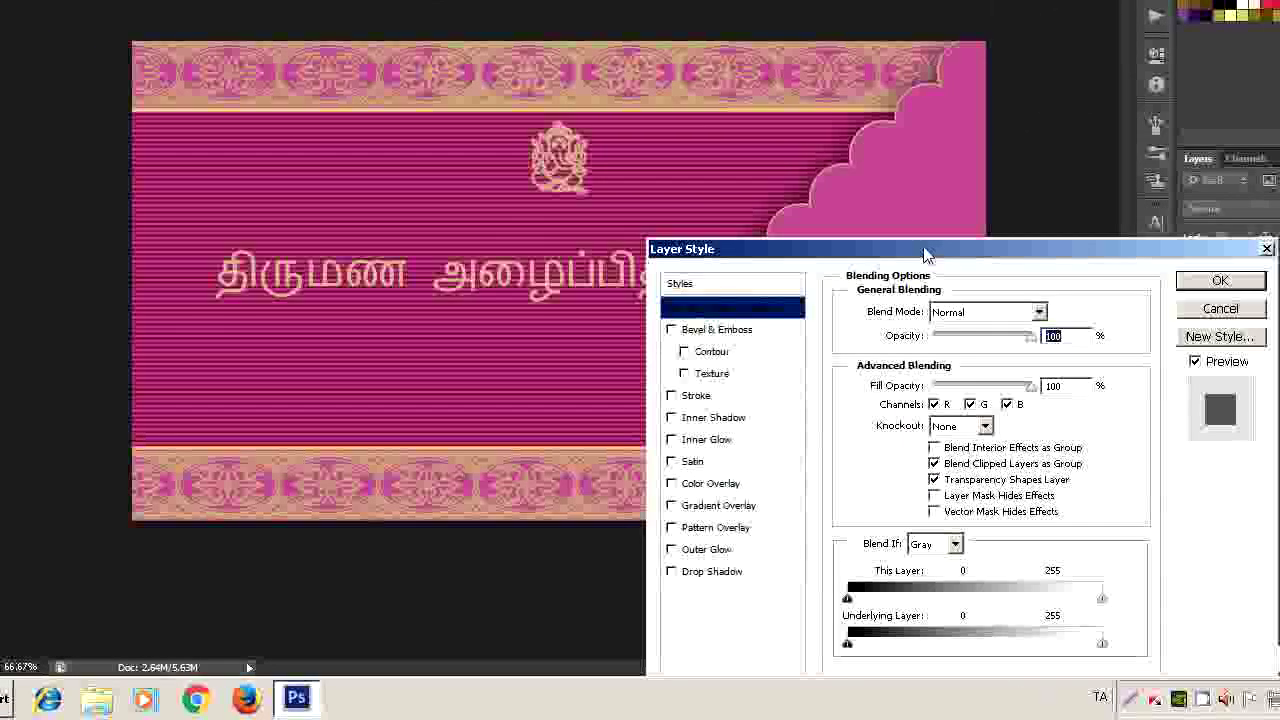
left_click(733, 335)
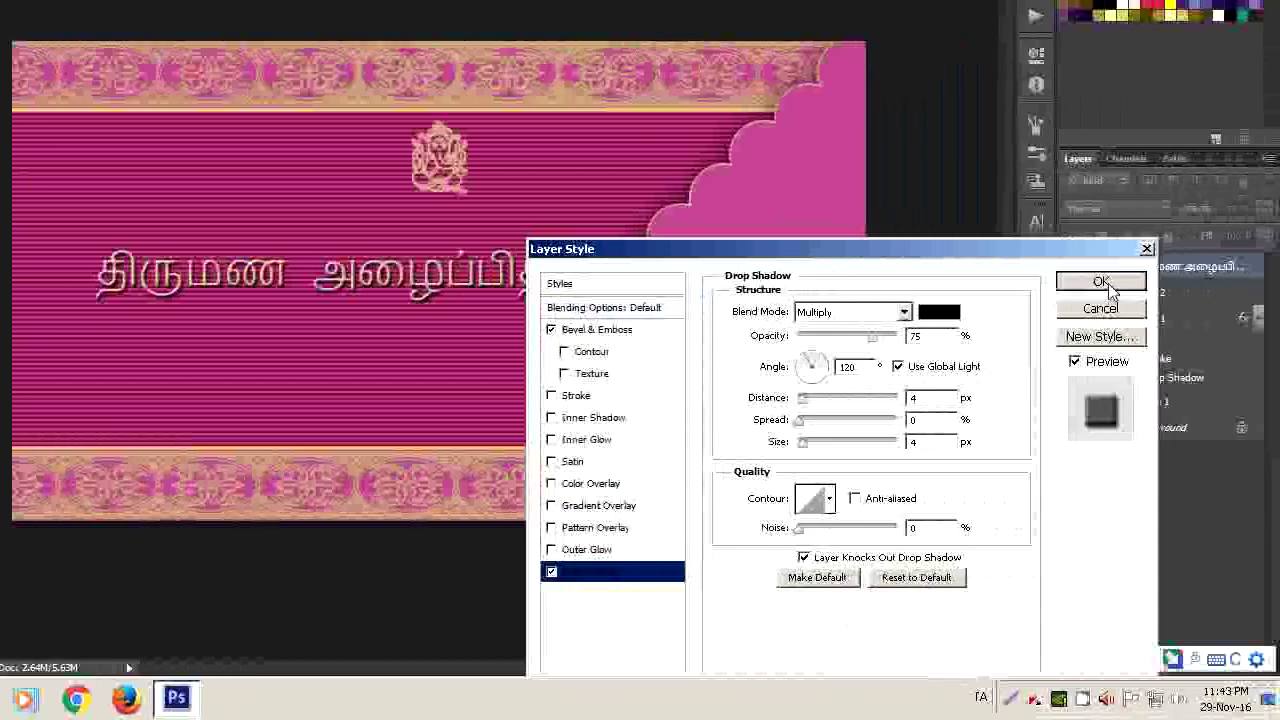
left_click(1105, 283)
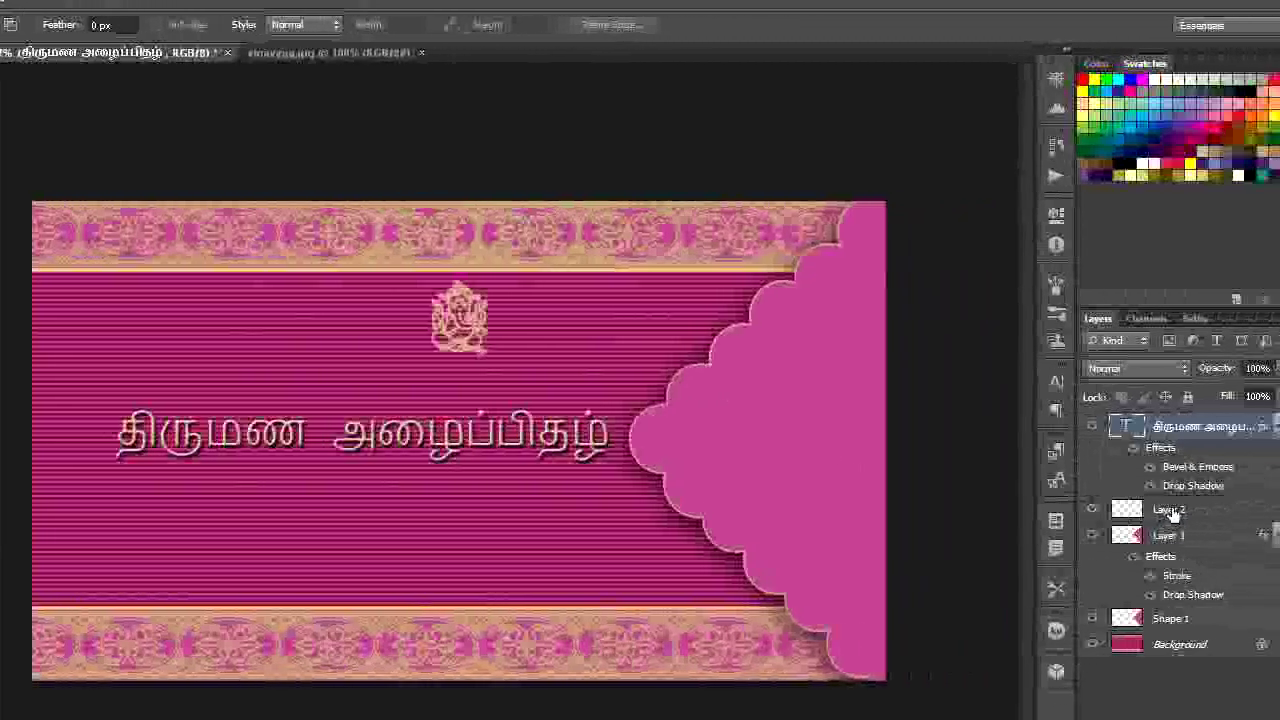
- Give the Ganesha on Layer 2 Bevel & Emboss and a 0 distance, 0 size Drop Shadow
left_click(1170, 511)
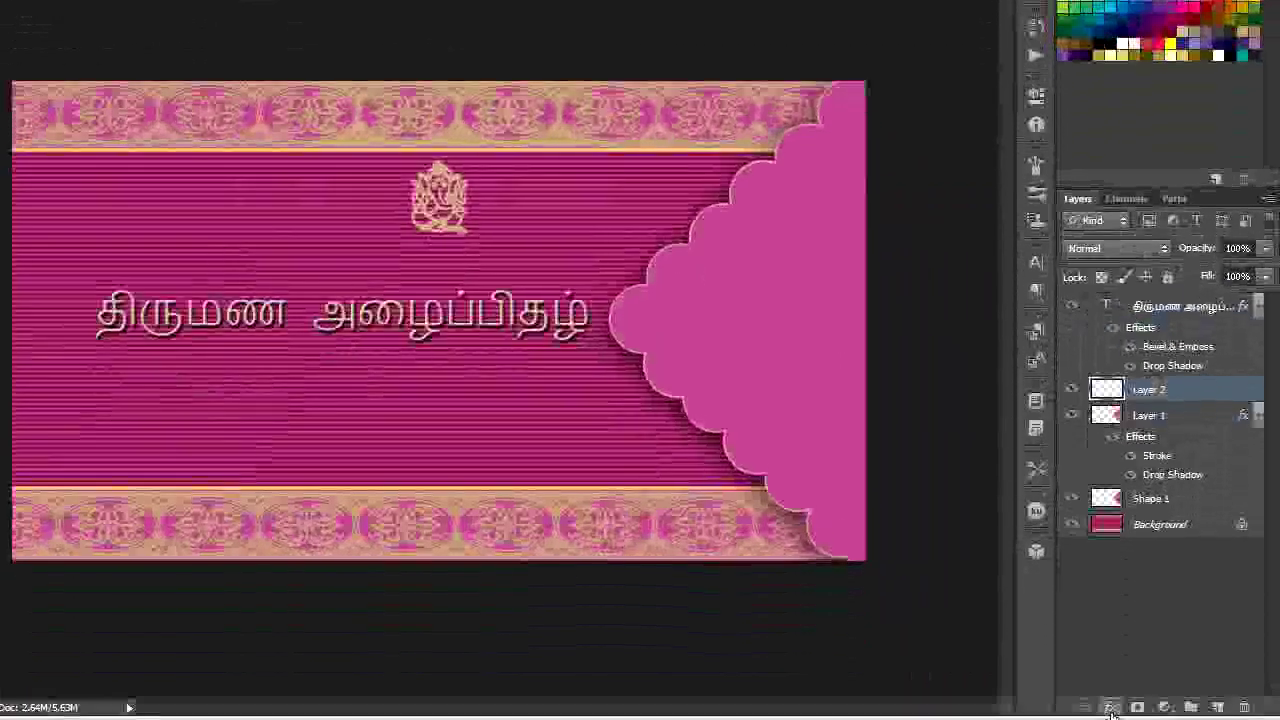
left_click(1110, 707)
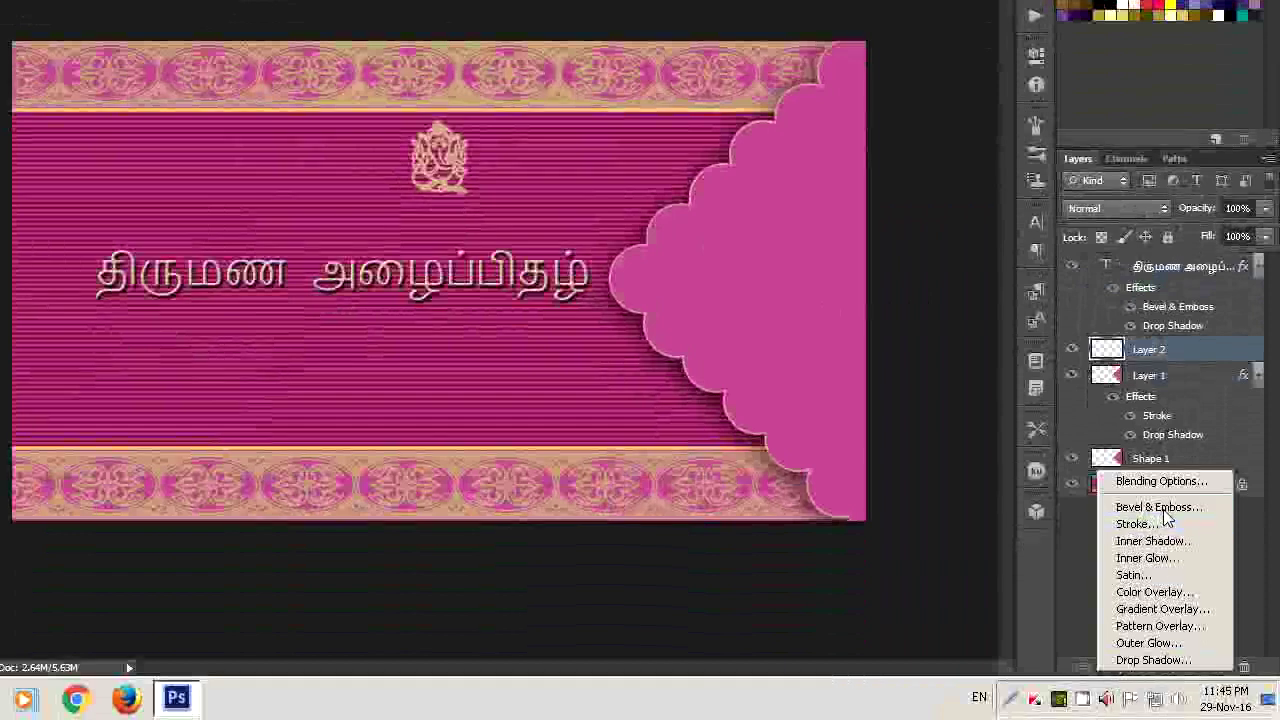
left_click(1160, 508)
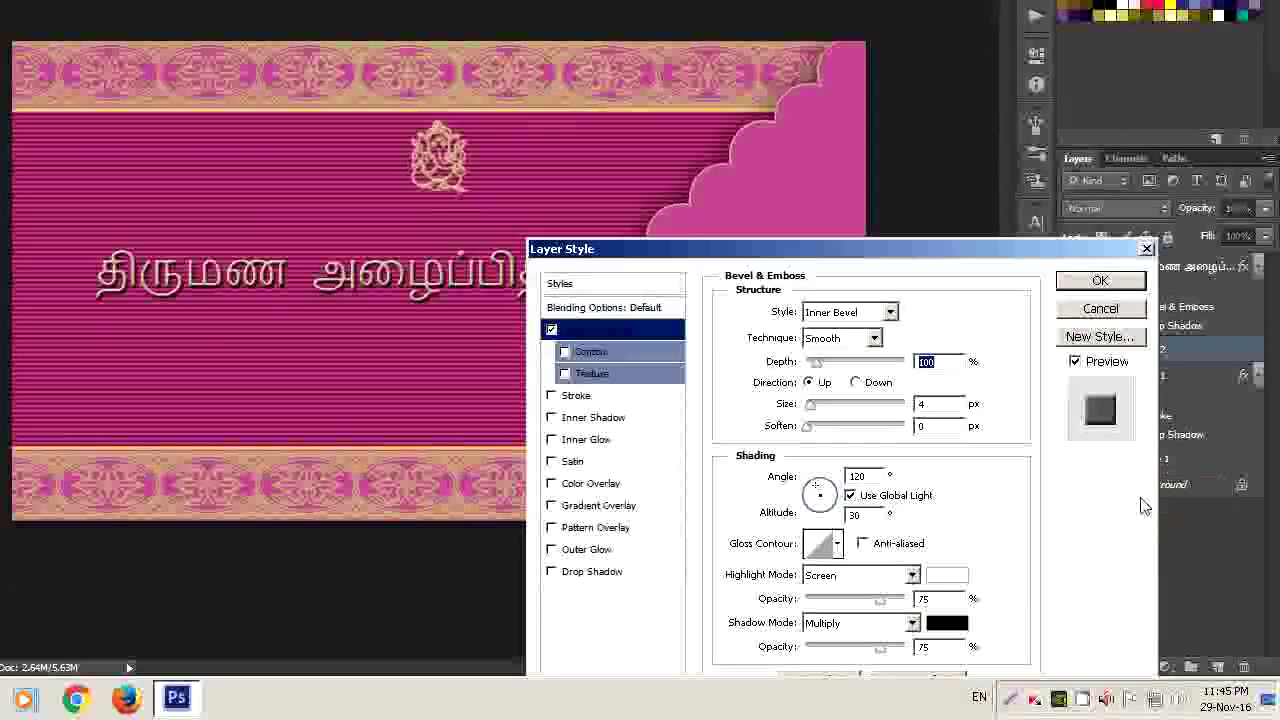
left_click(592, 572)
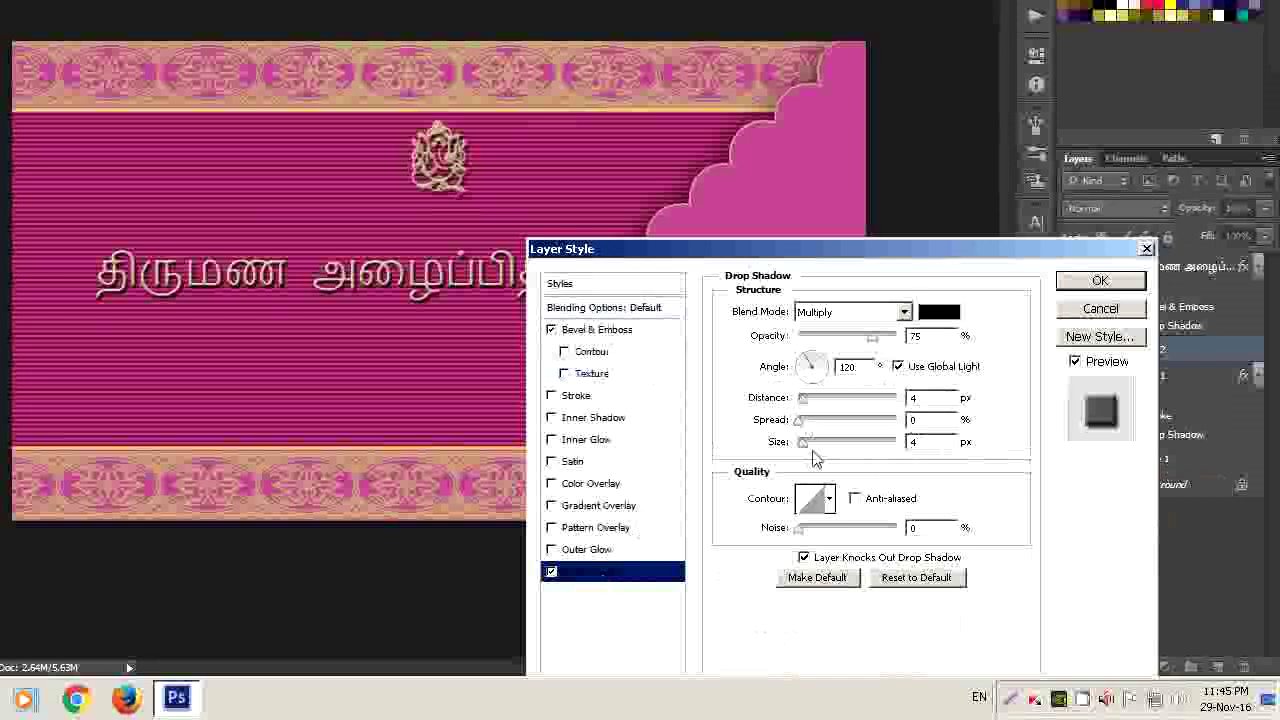
left_click_drag(802, 398, 795, 398)
left_click_drag(803, 447, 797, 449)
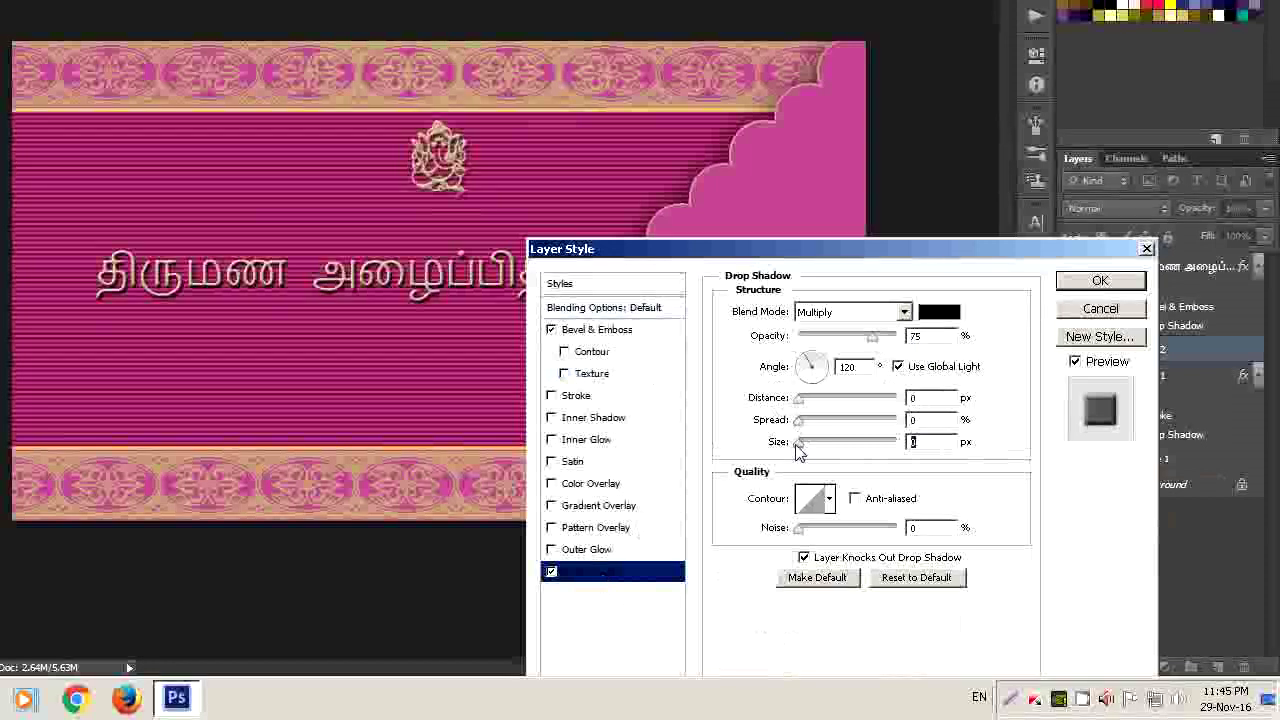
left_click(1088, 282)
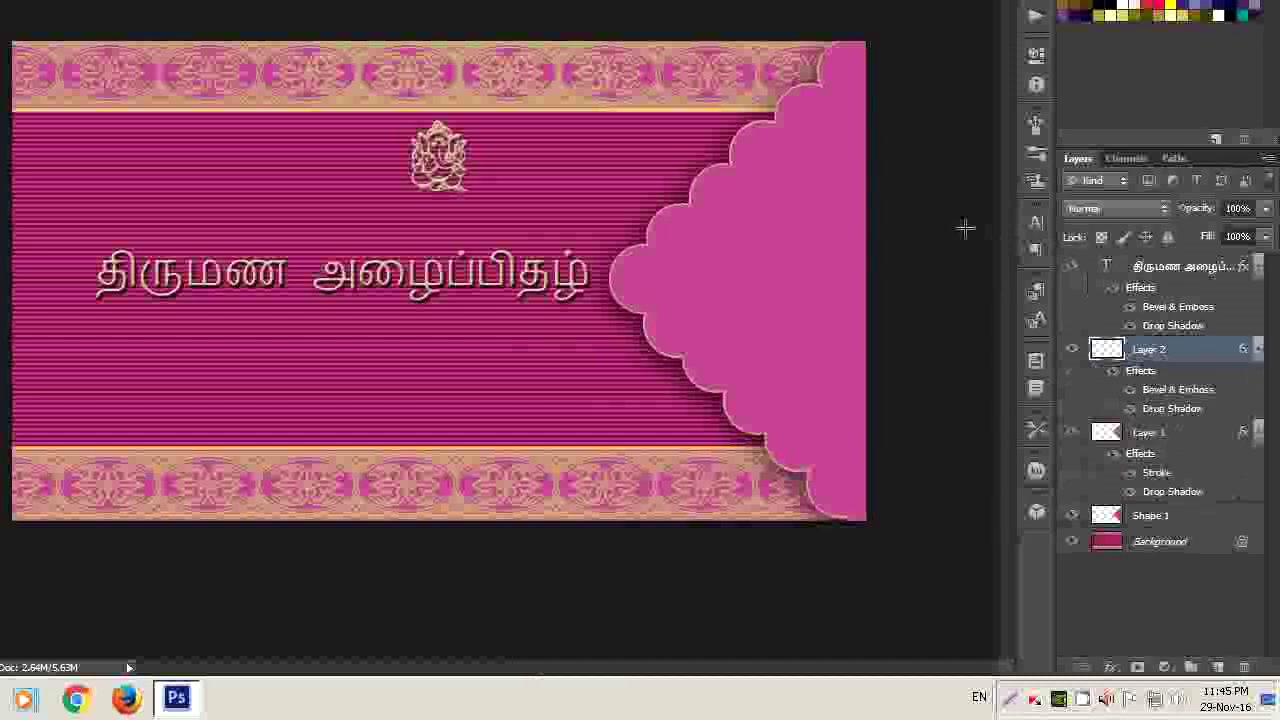
left_click(1150, 268)
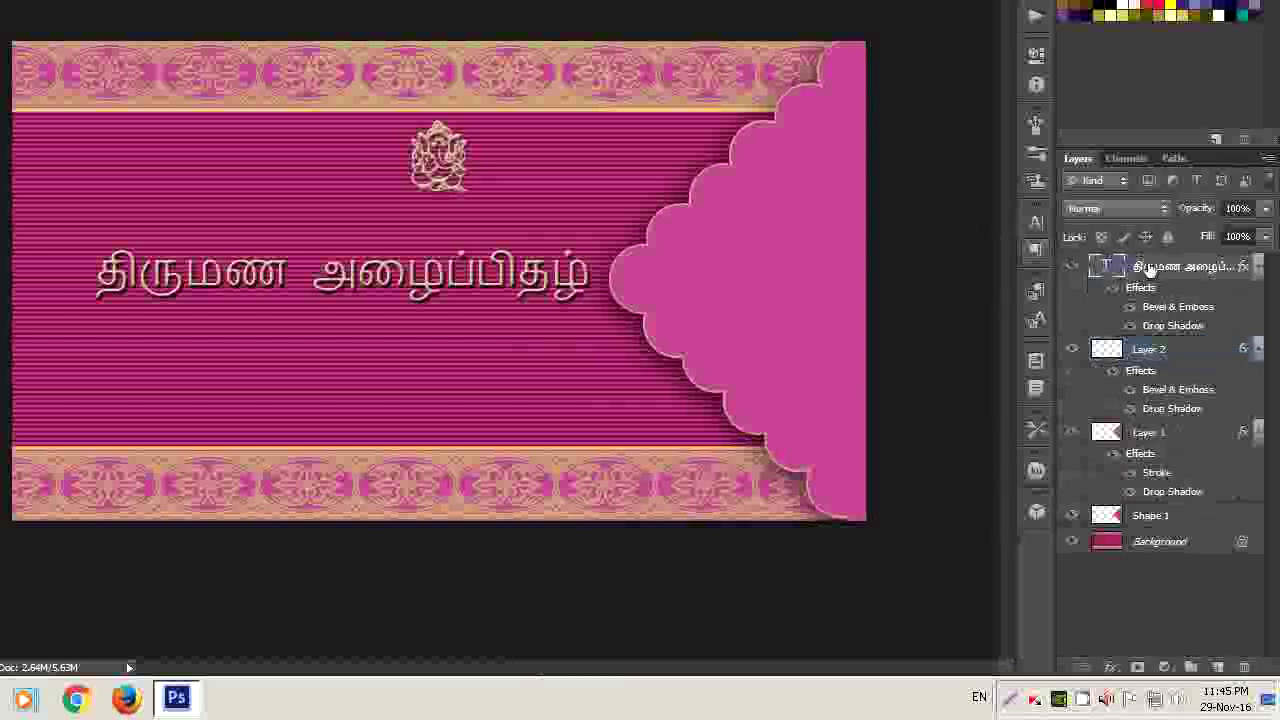
- On a new layer, stamp a floral brush in beige #cbad87 onto the scalloped panel
left_click(1220, 667)
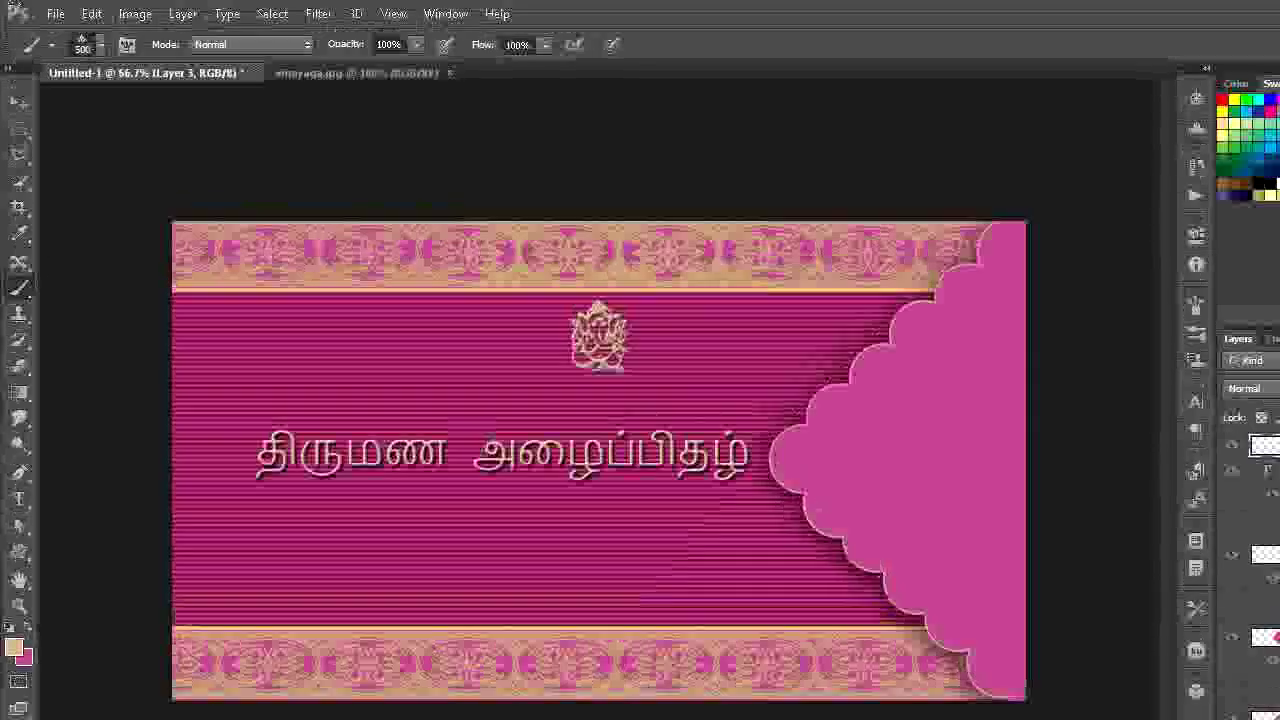
left_click(100, 46)
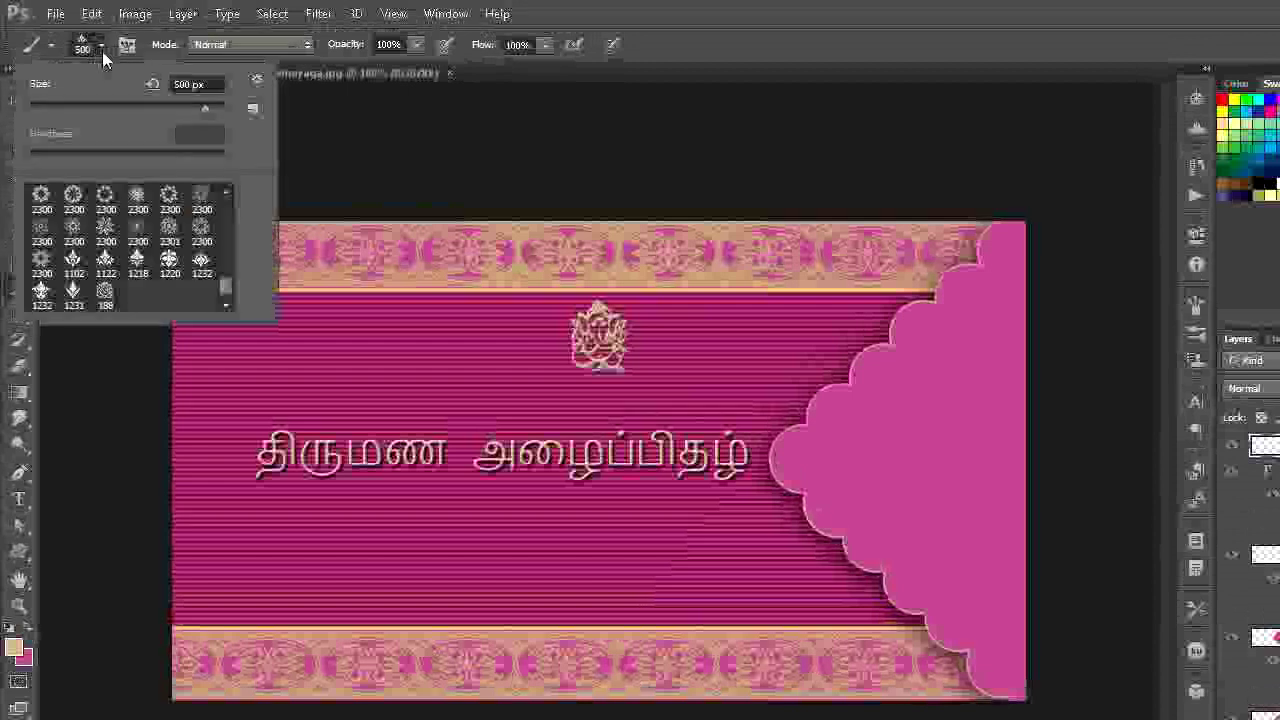
left_click(281, 58)
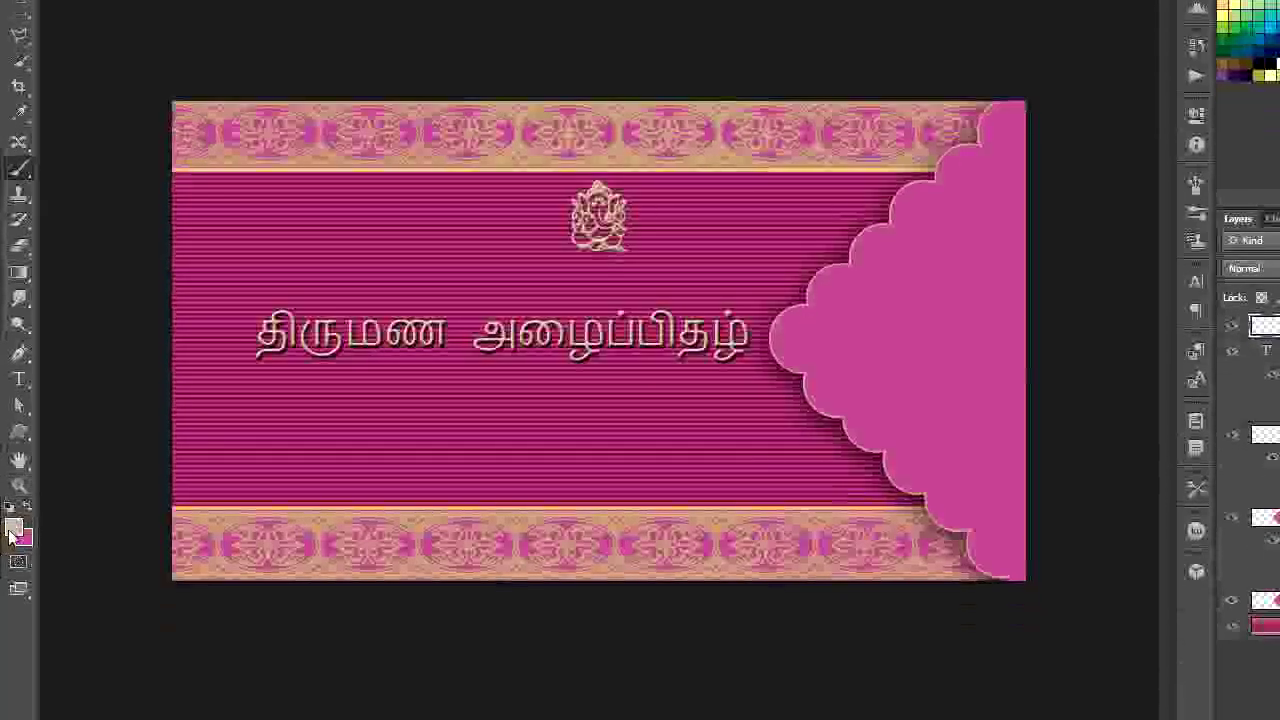
left_click(12, 530)
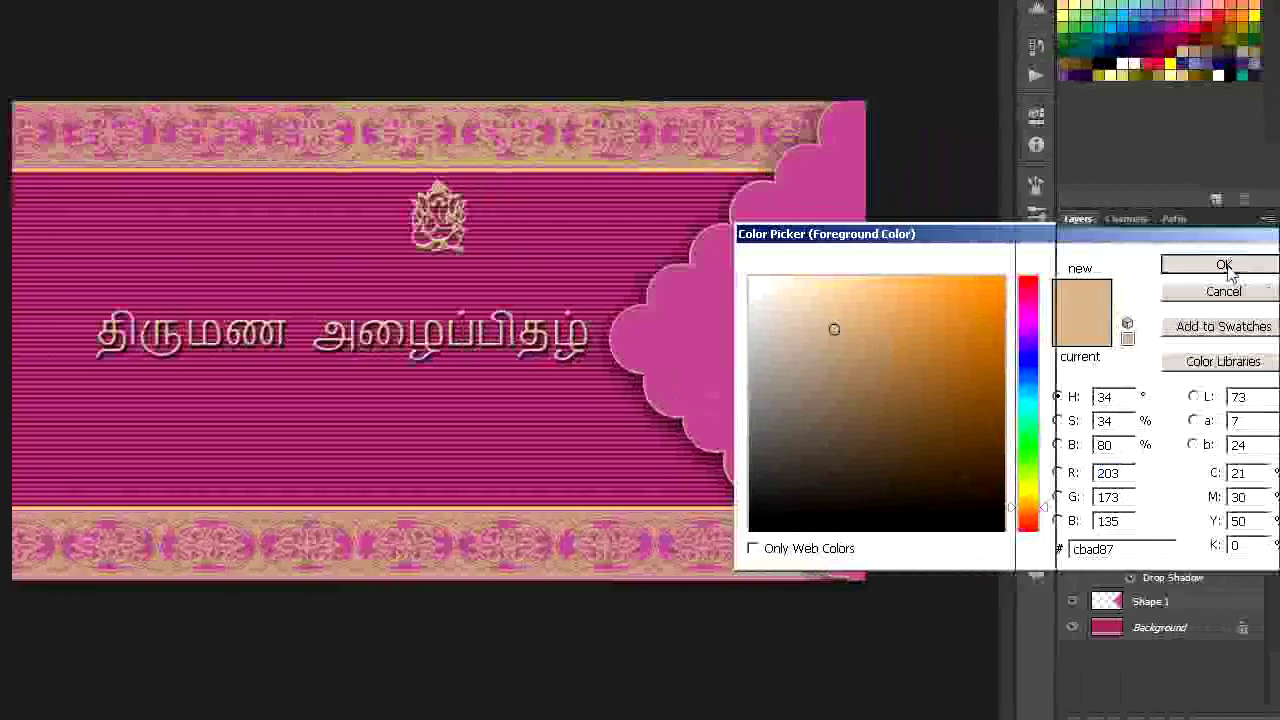
left_click(1224, 266)
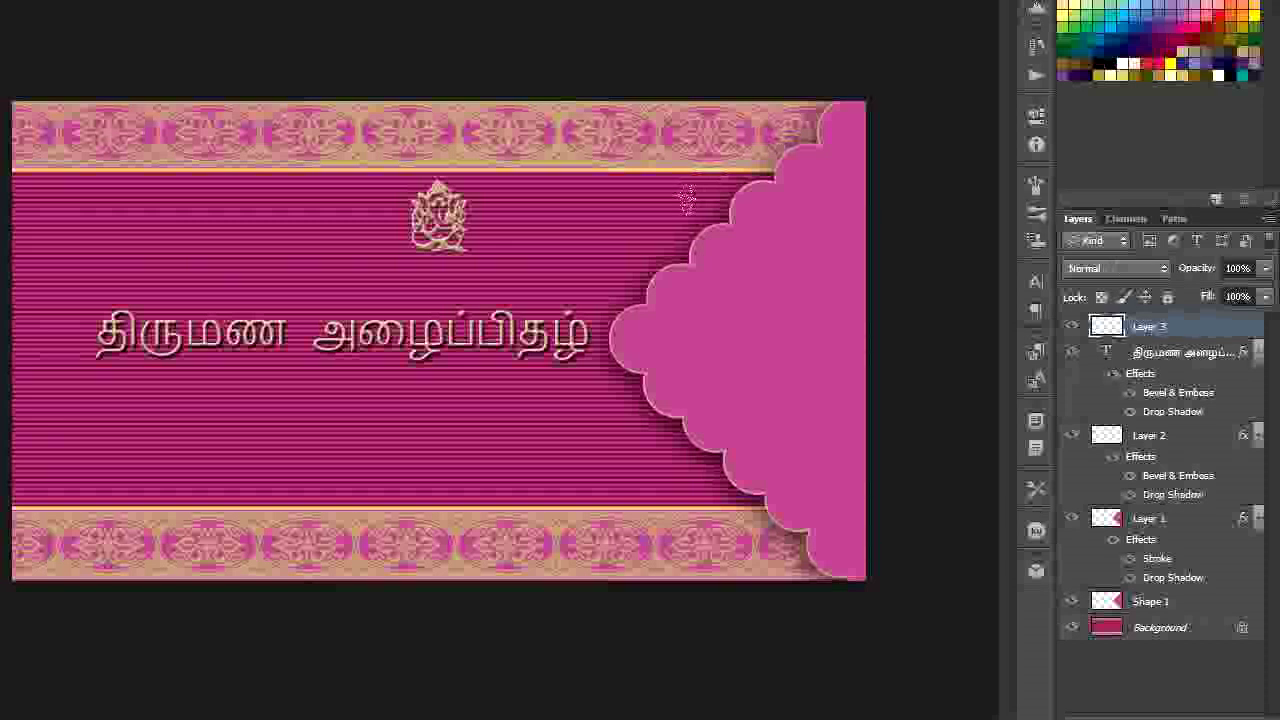
left_click(765, 340)
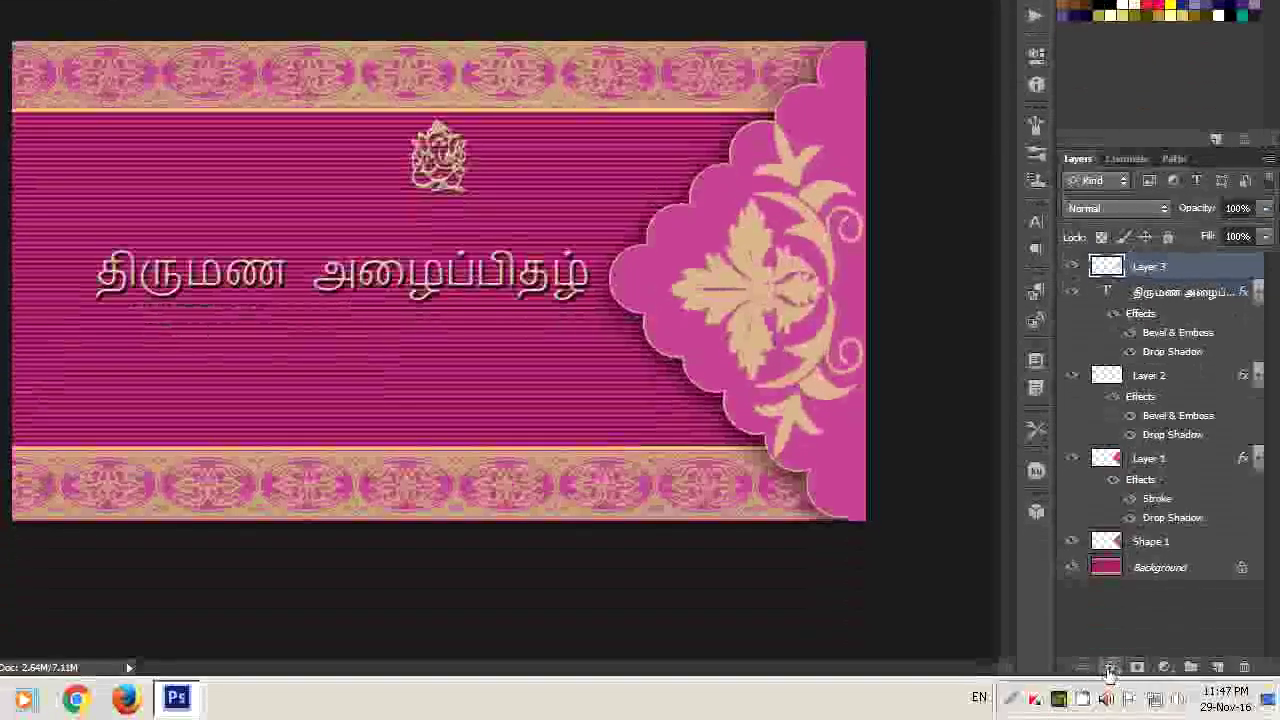
left_click(1110, 667)
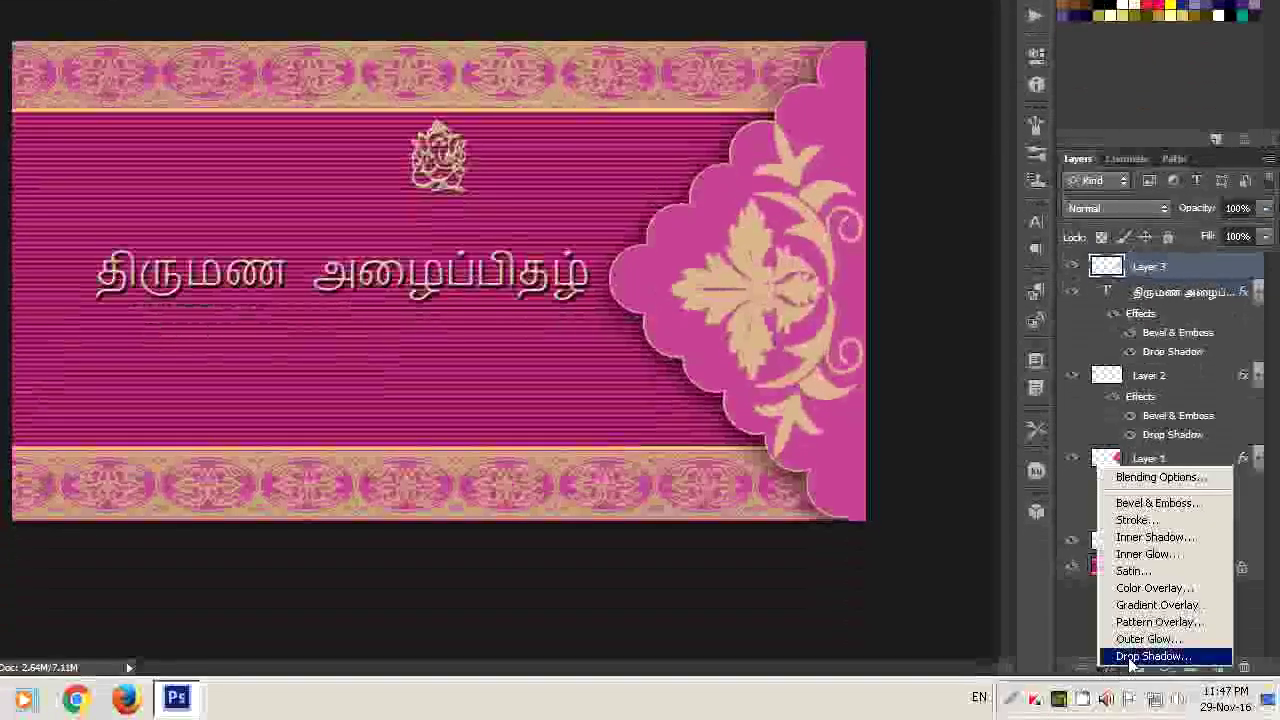
- Add Bevel & Emboss and a Drop Shadow to the floral ornament on Layer 3
left_click(1160, 478)
mouse_move(857, 257)
left_mouse_down()
mouse_move(494, 220)
mouse_move(250, 168)
left_mouse_up()
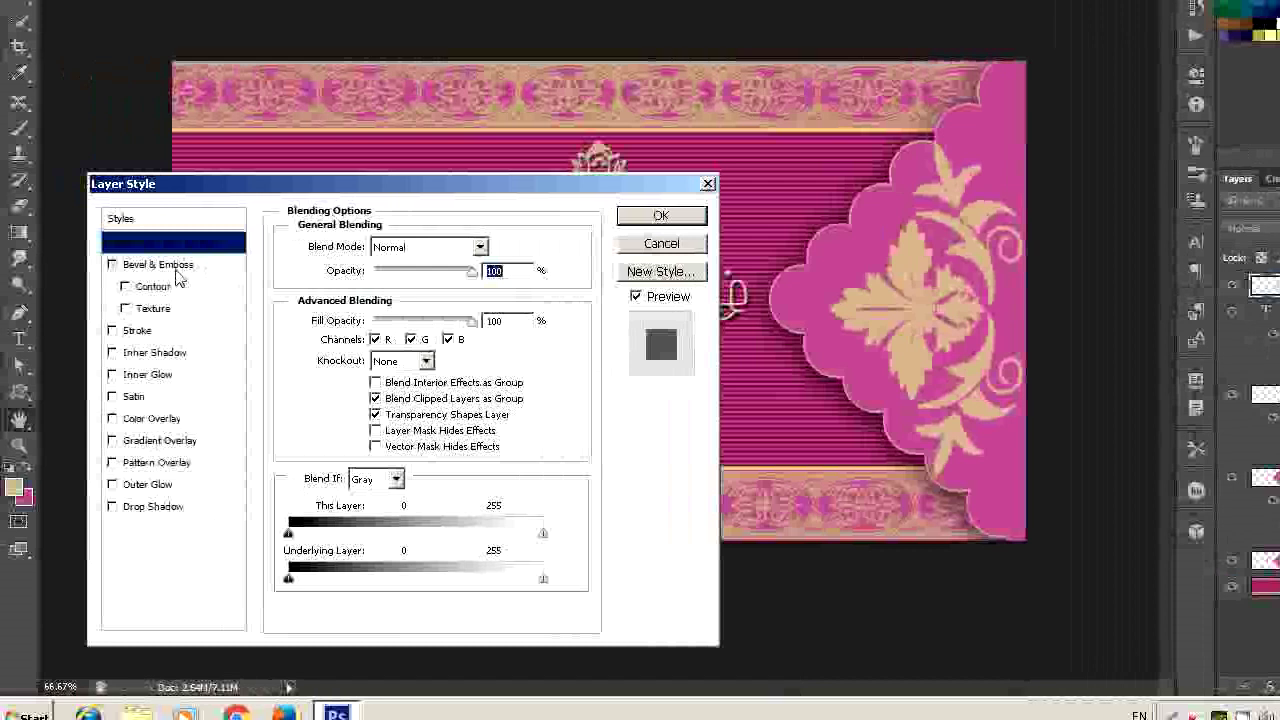
left_click(176, 266)
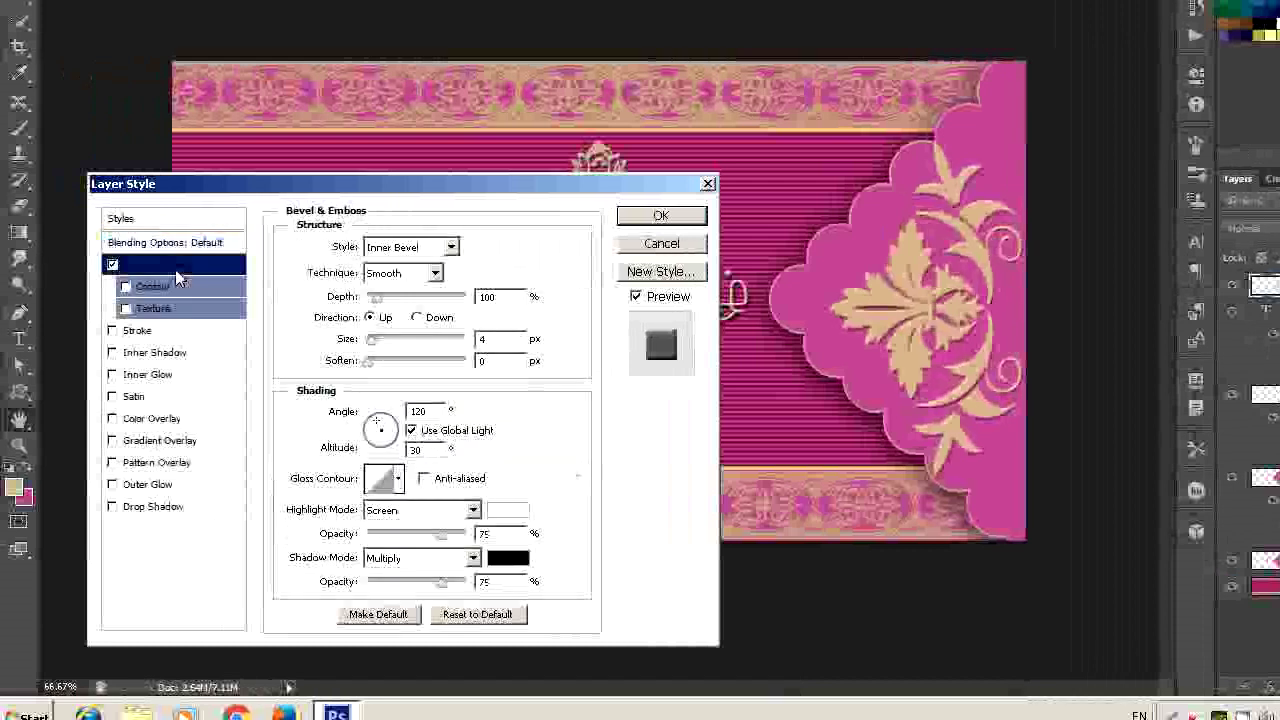
left_click(168, 510)
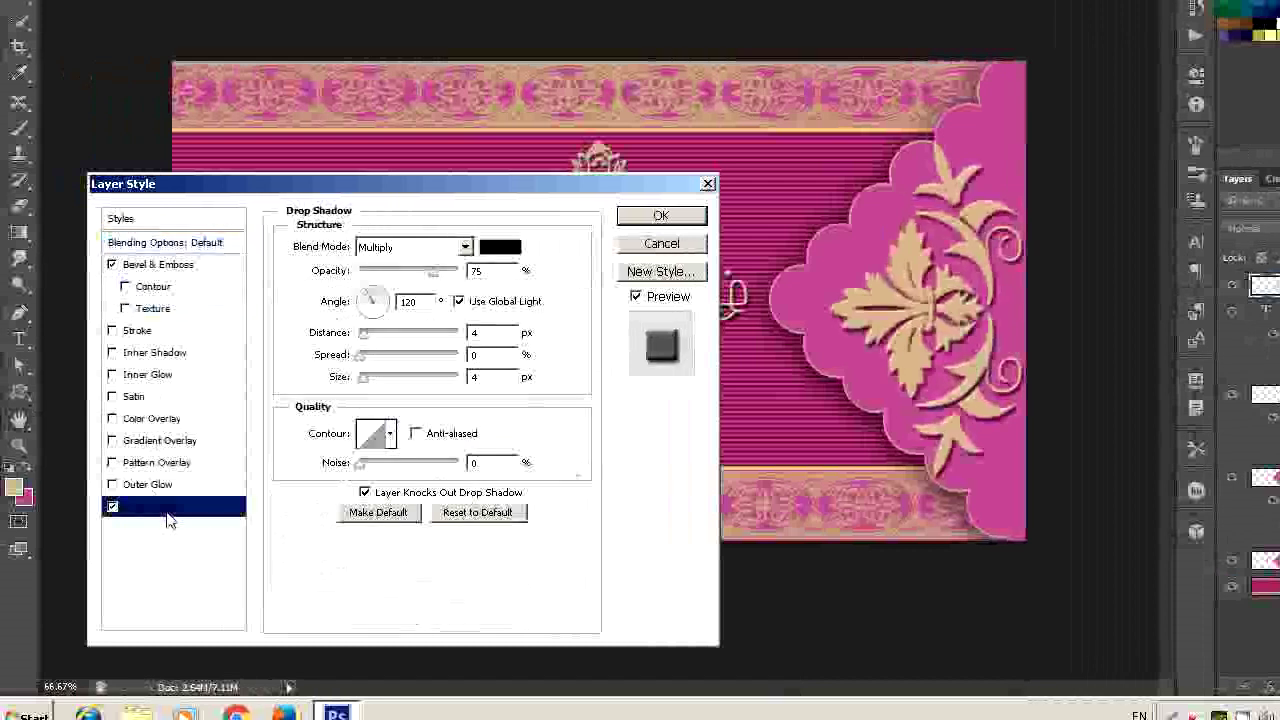
left_click(645, 218)
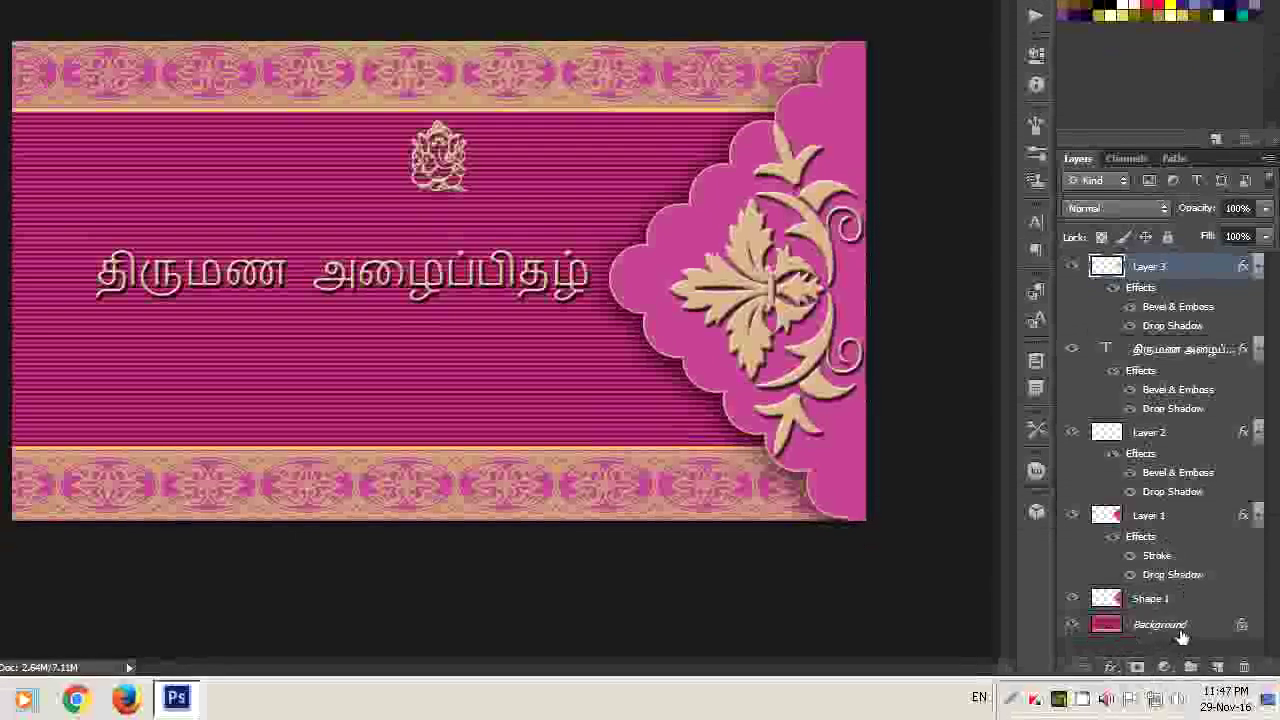
- Select Layer 3 through Background and Merge Visible into one Background layer
left_click(1178, 627, "shift")
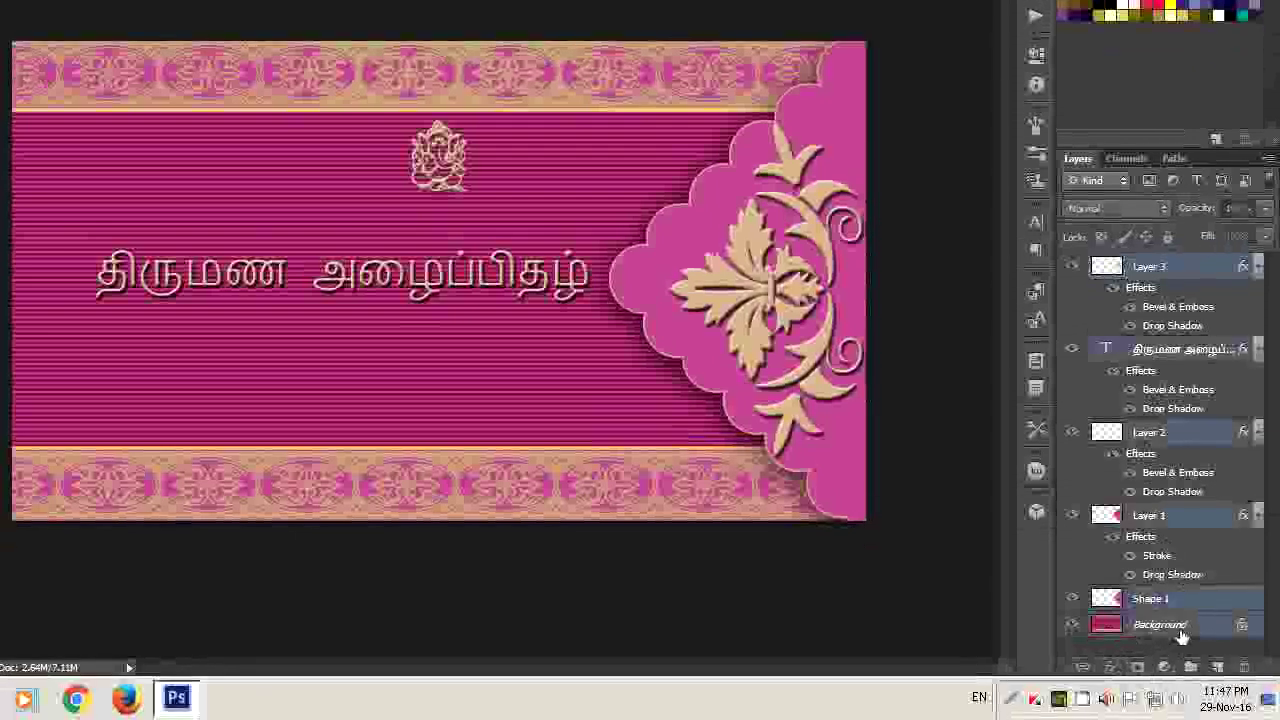
right_click(1178, 627)
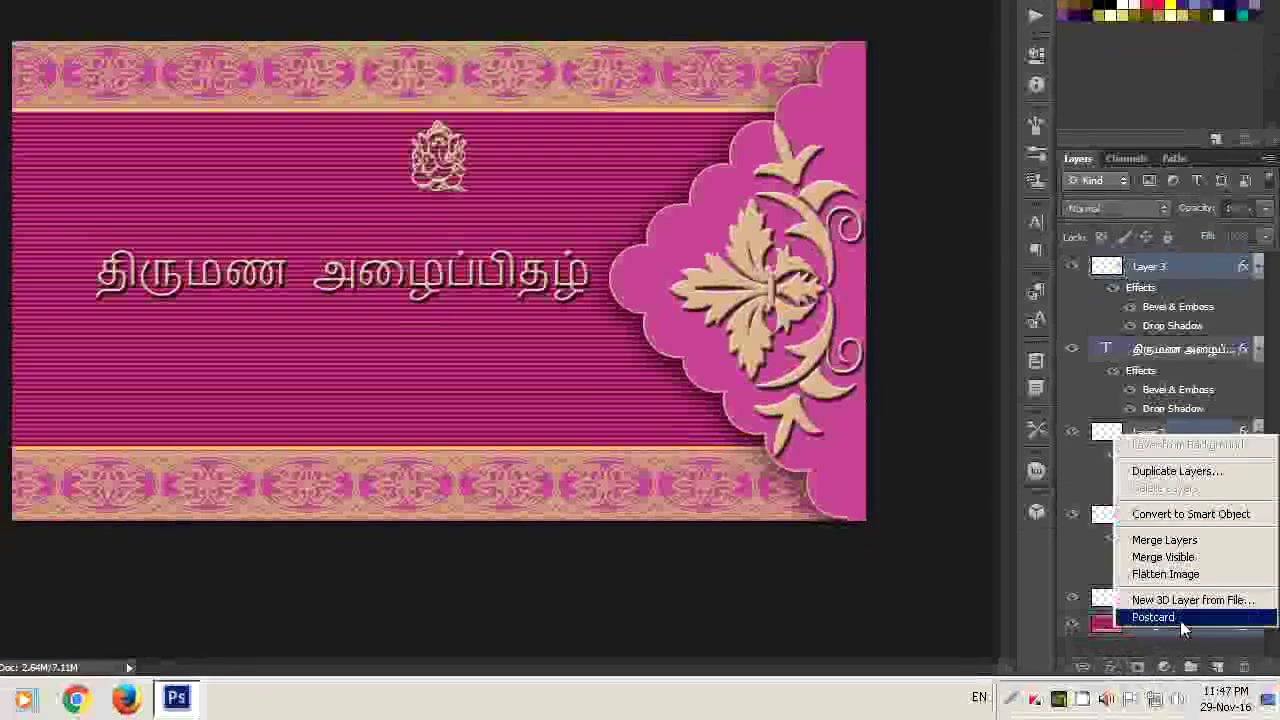
left_click(1164, 557)
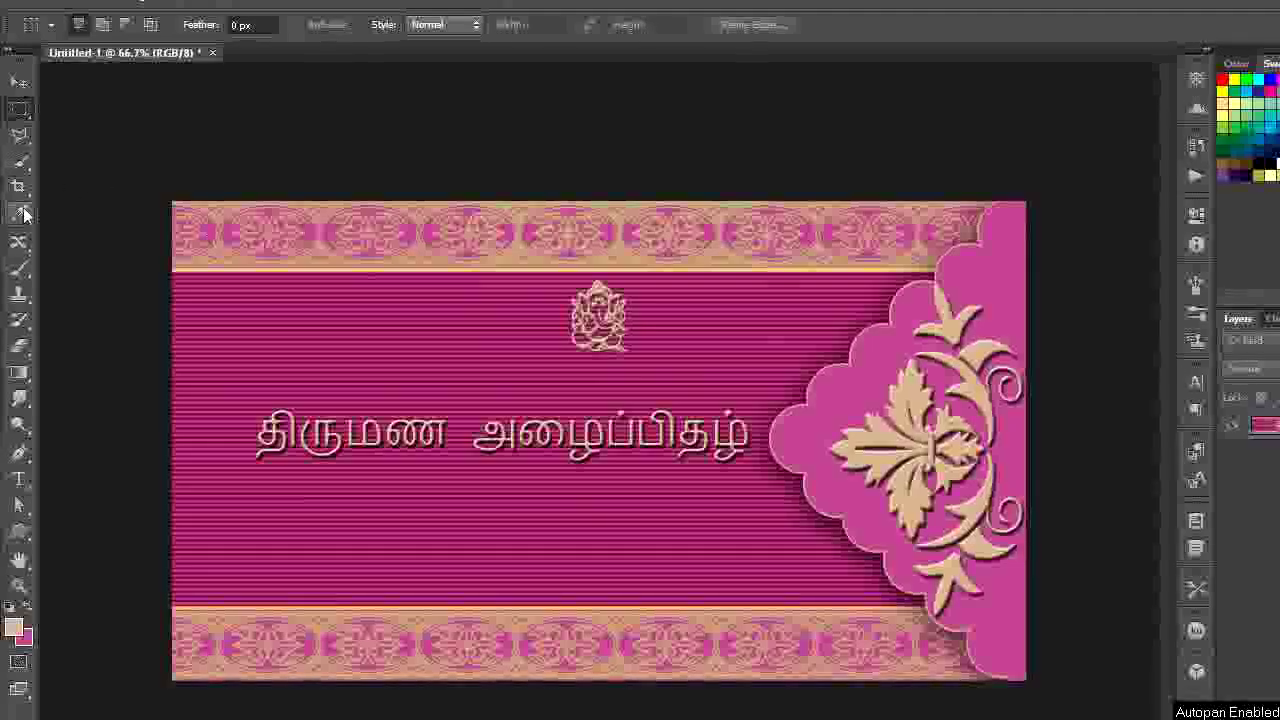
- Crop the merged card, adjusting the frame's side edges slightly, and confirm the crop
left_click(19, 190)
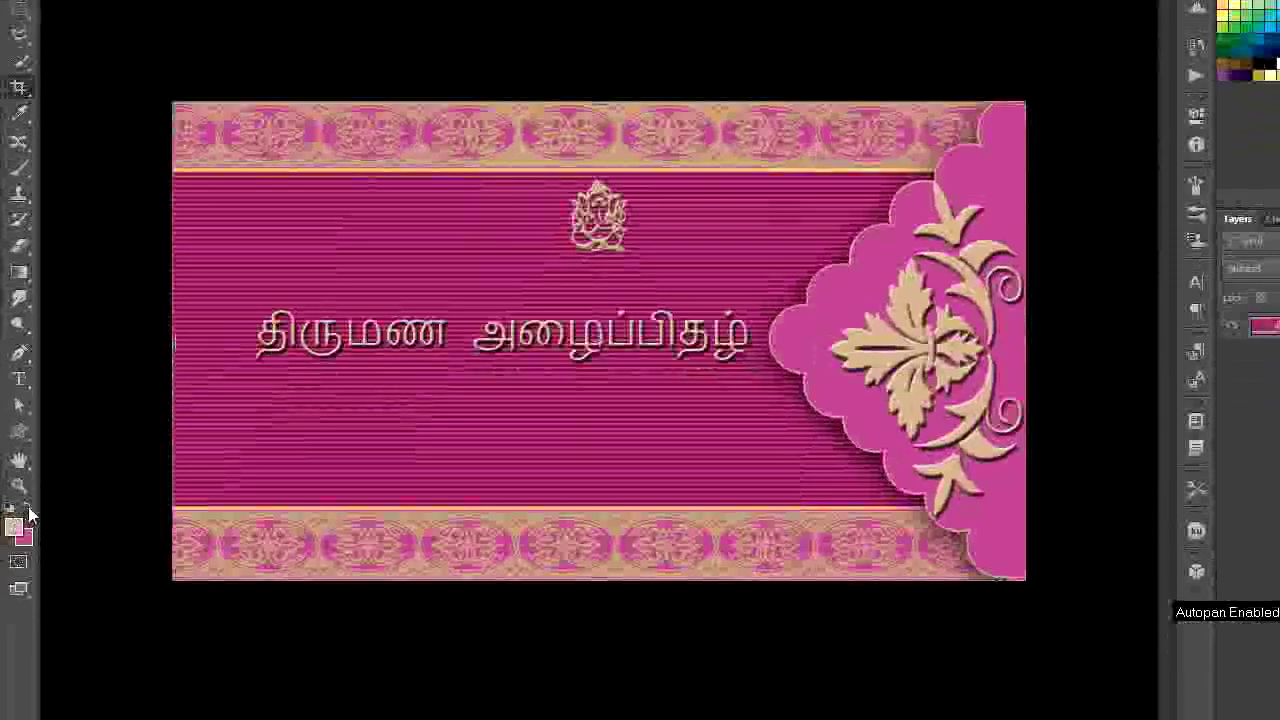
left_click(29, 511)
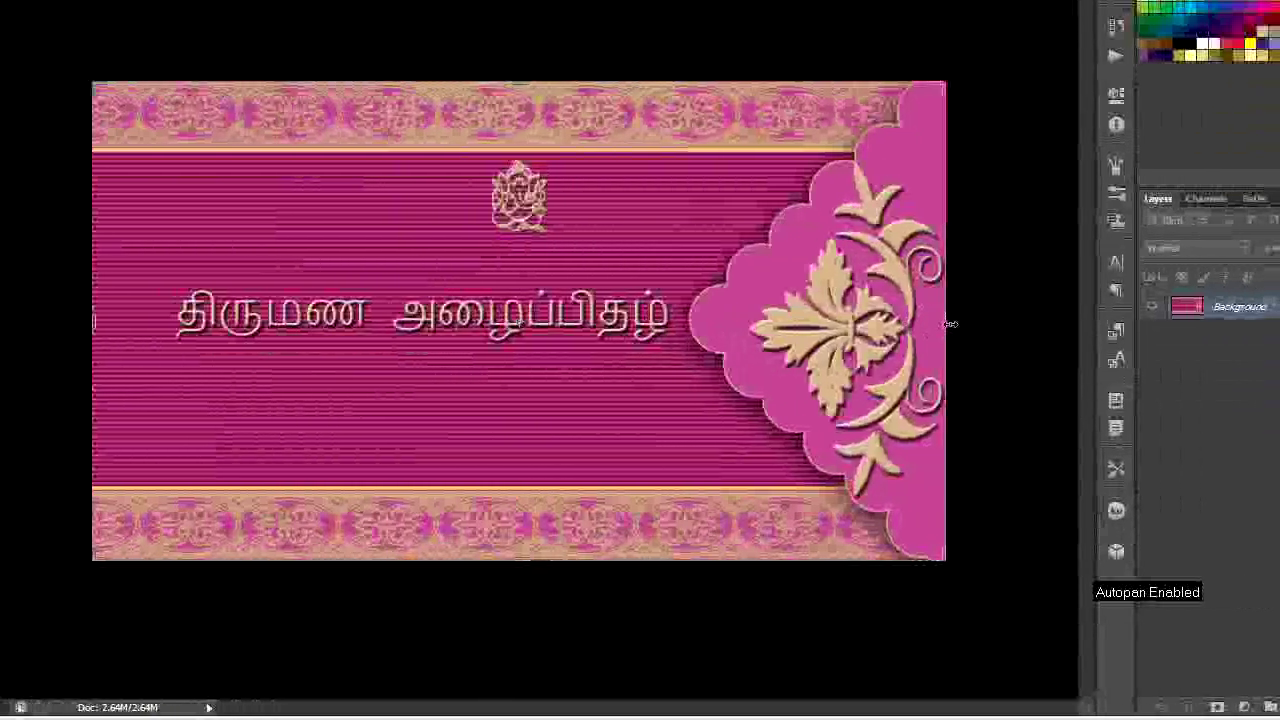
key("ctrl+semicolon")
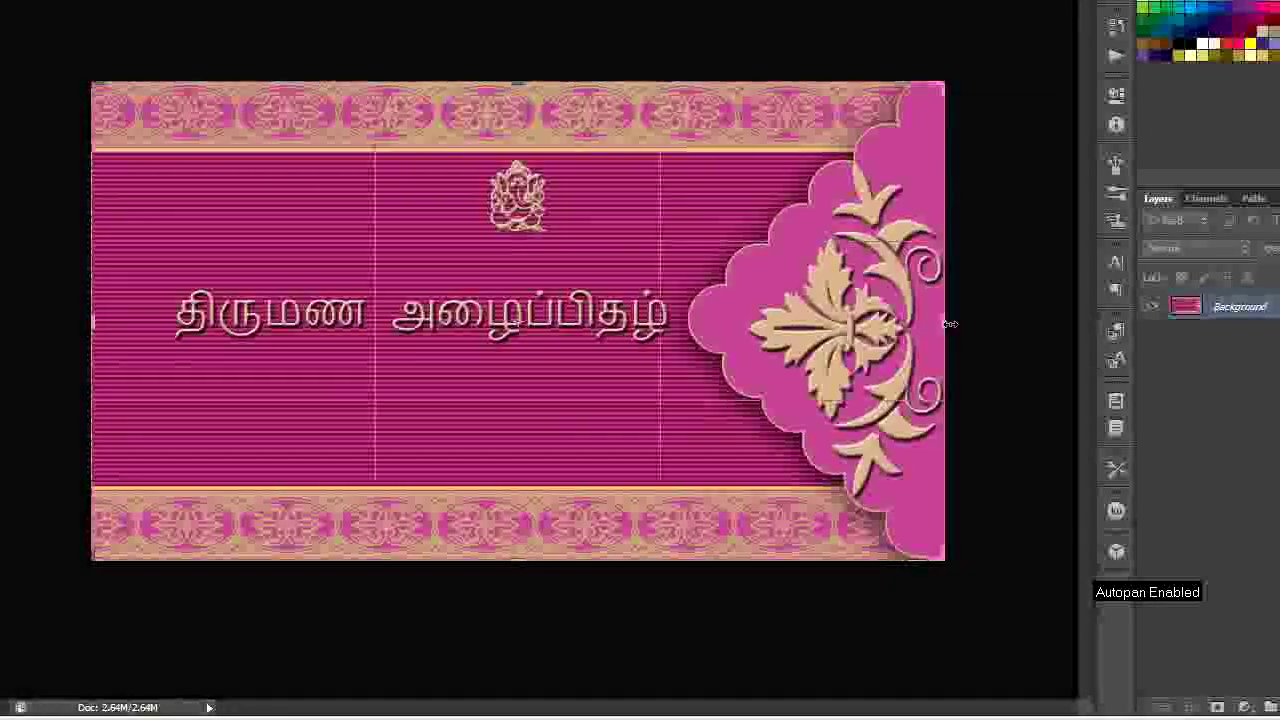
left_click_drag(951, 323, 953, 322)
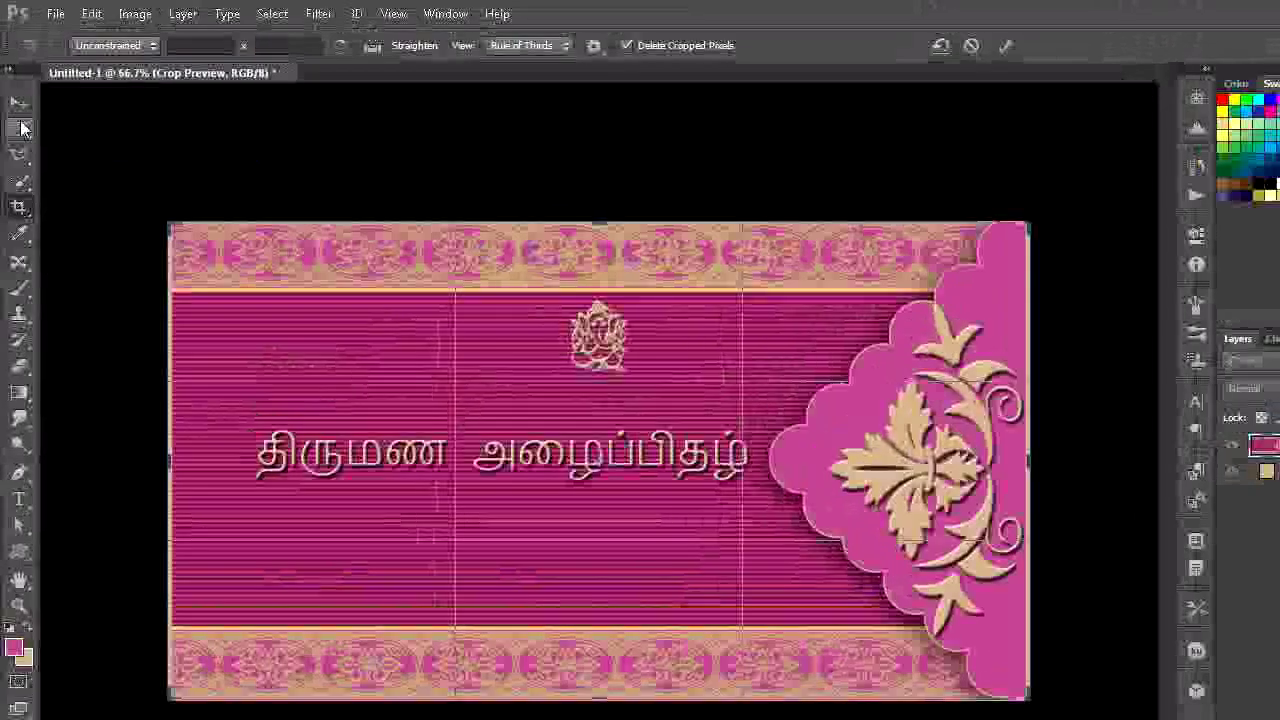
left_click(22, 128)
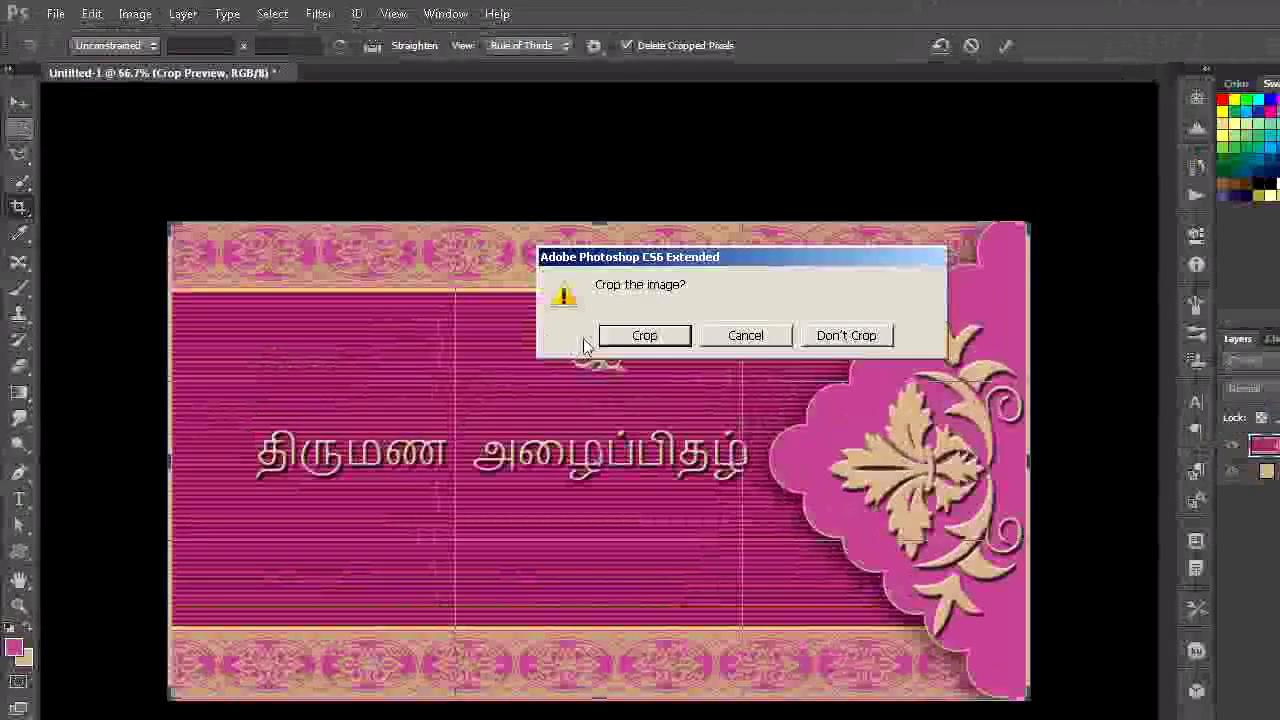
left_click(625, 336)
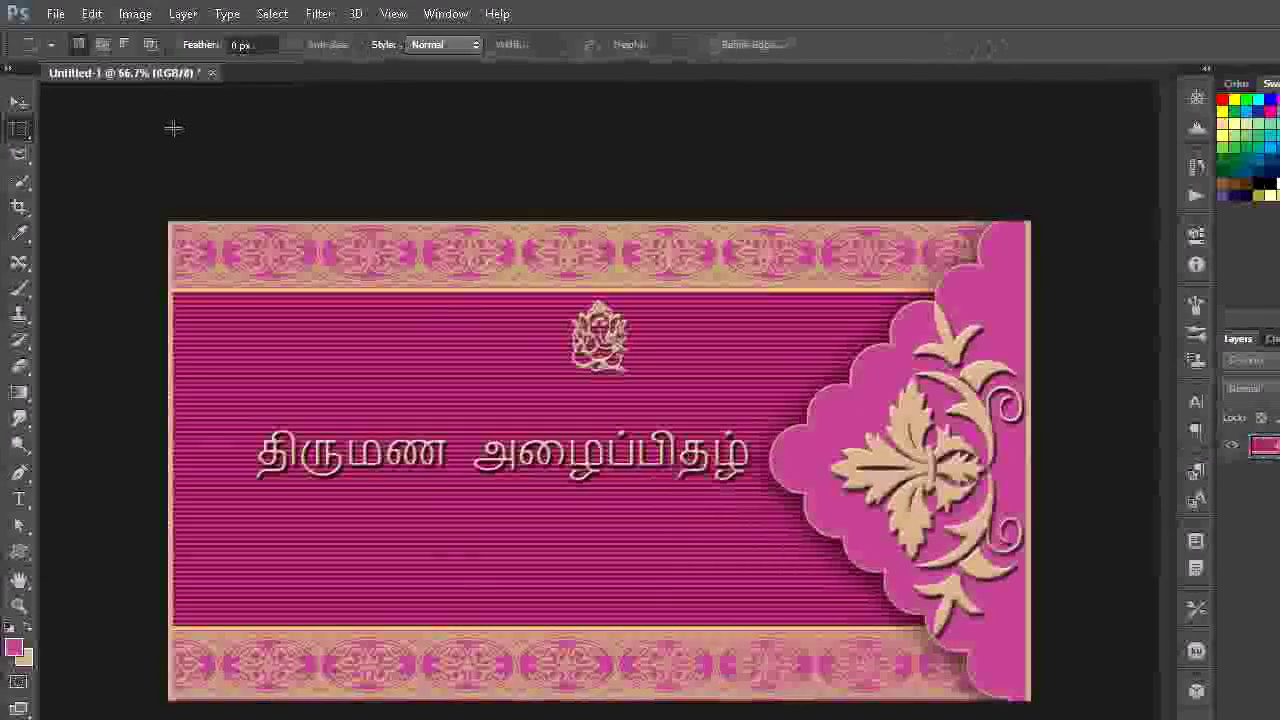